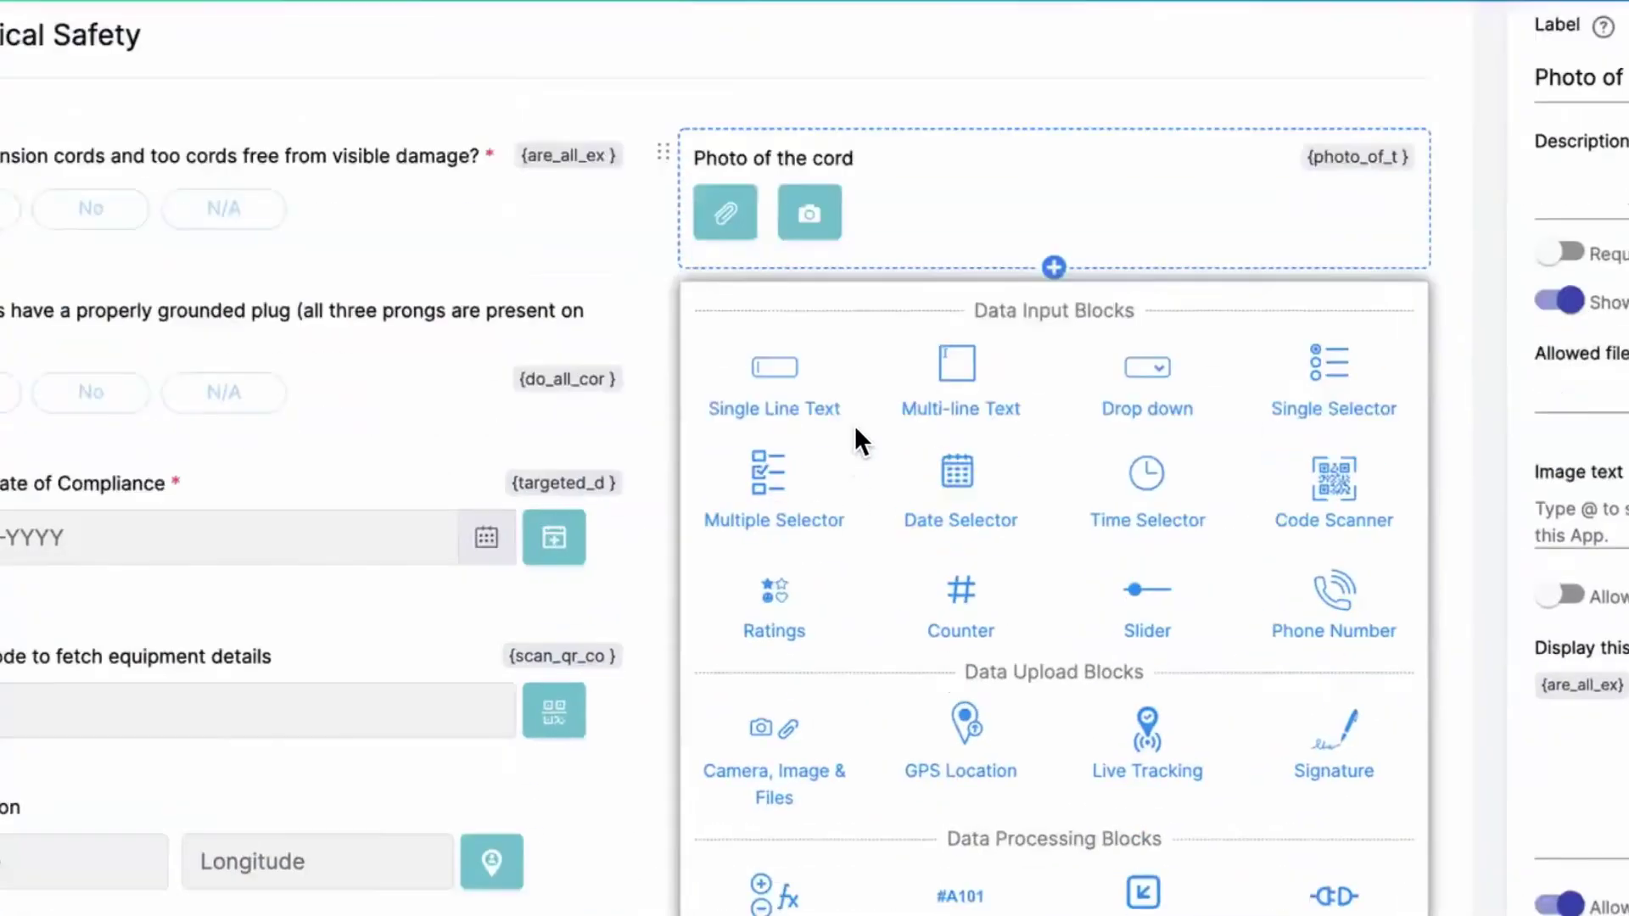
Switch to the Site Inspection browser tab to show the app's home form
scroll(853, 425, "down", 3)
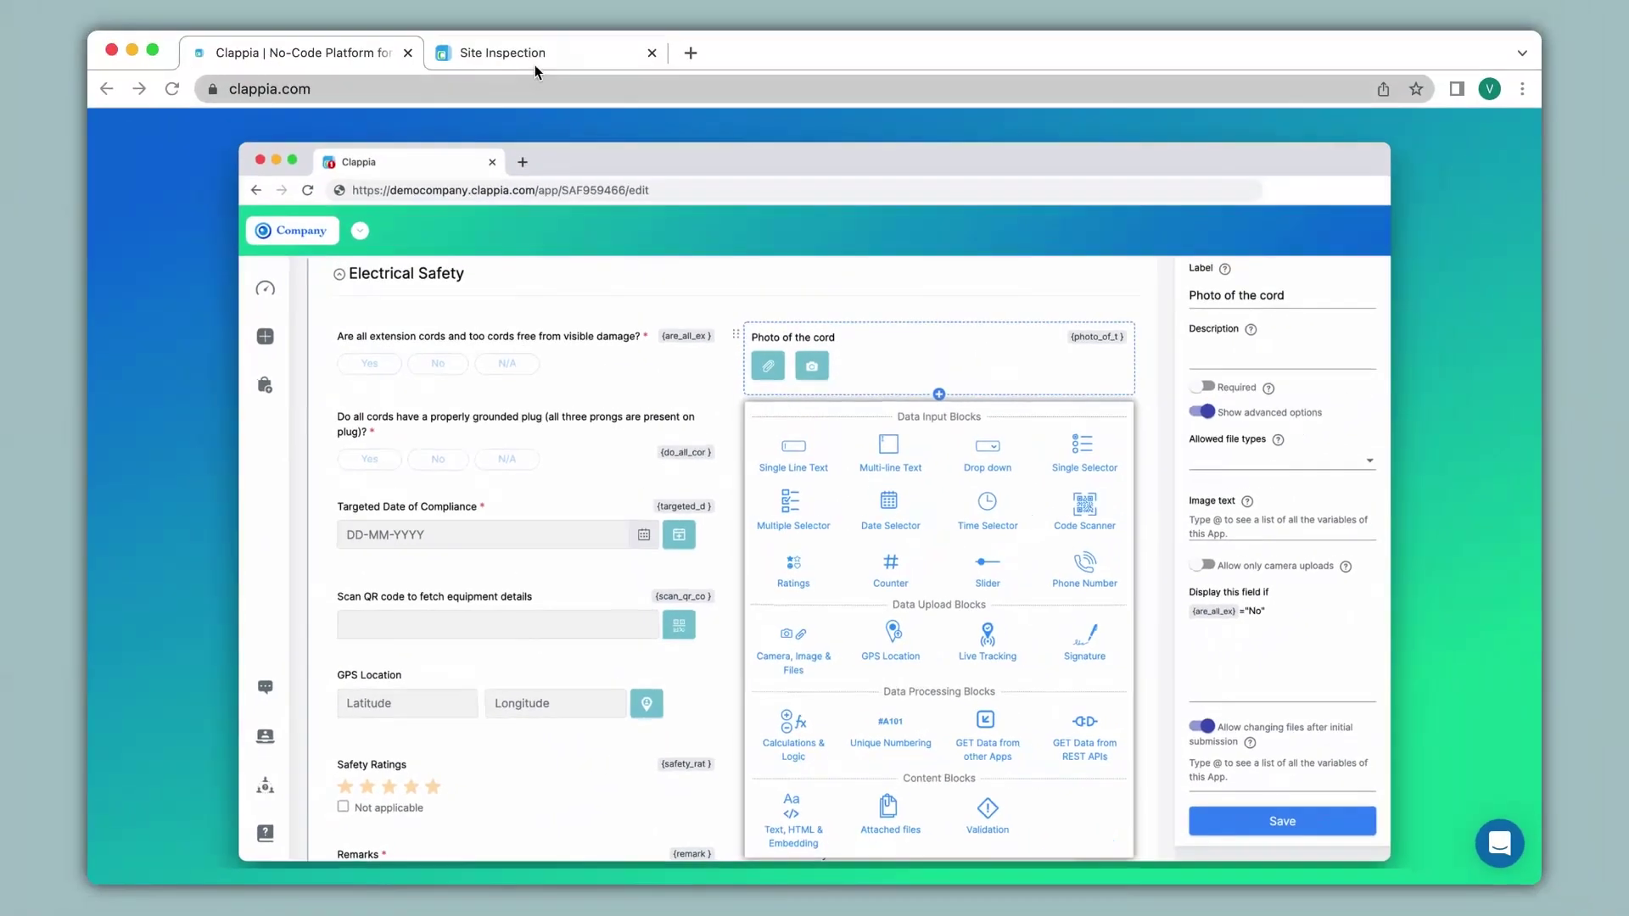
left_click(540, 63)
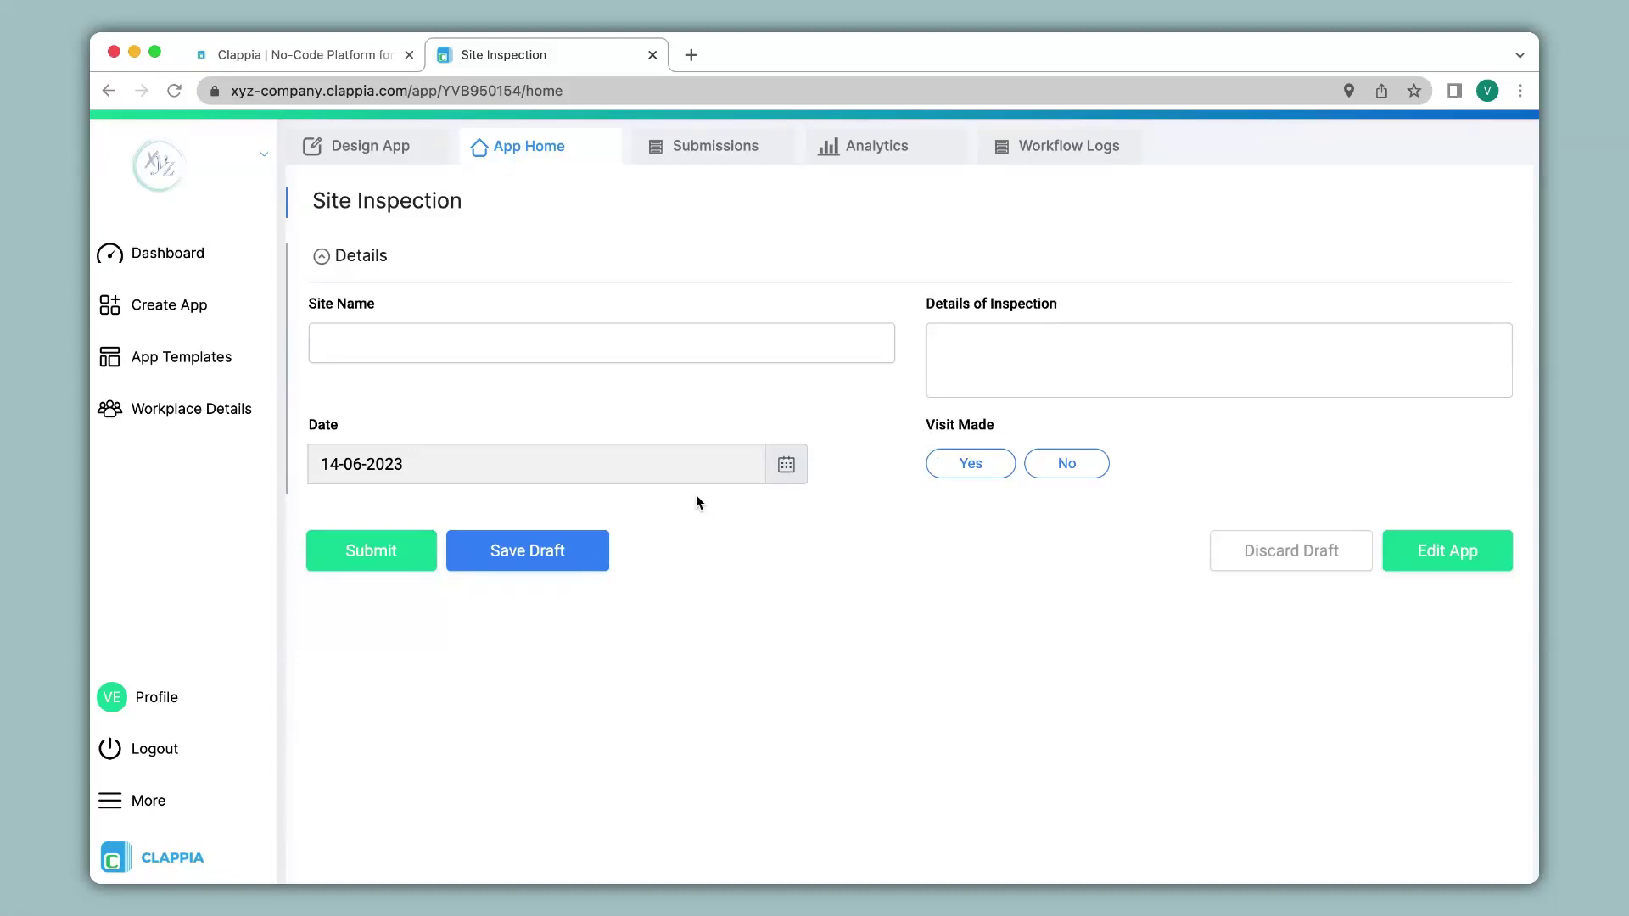
In Design App, add a GPS Location field from the Data Upload Blocks to the form
left_click(362, 146)
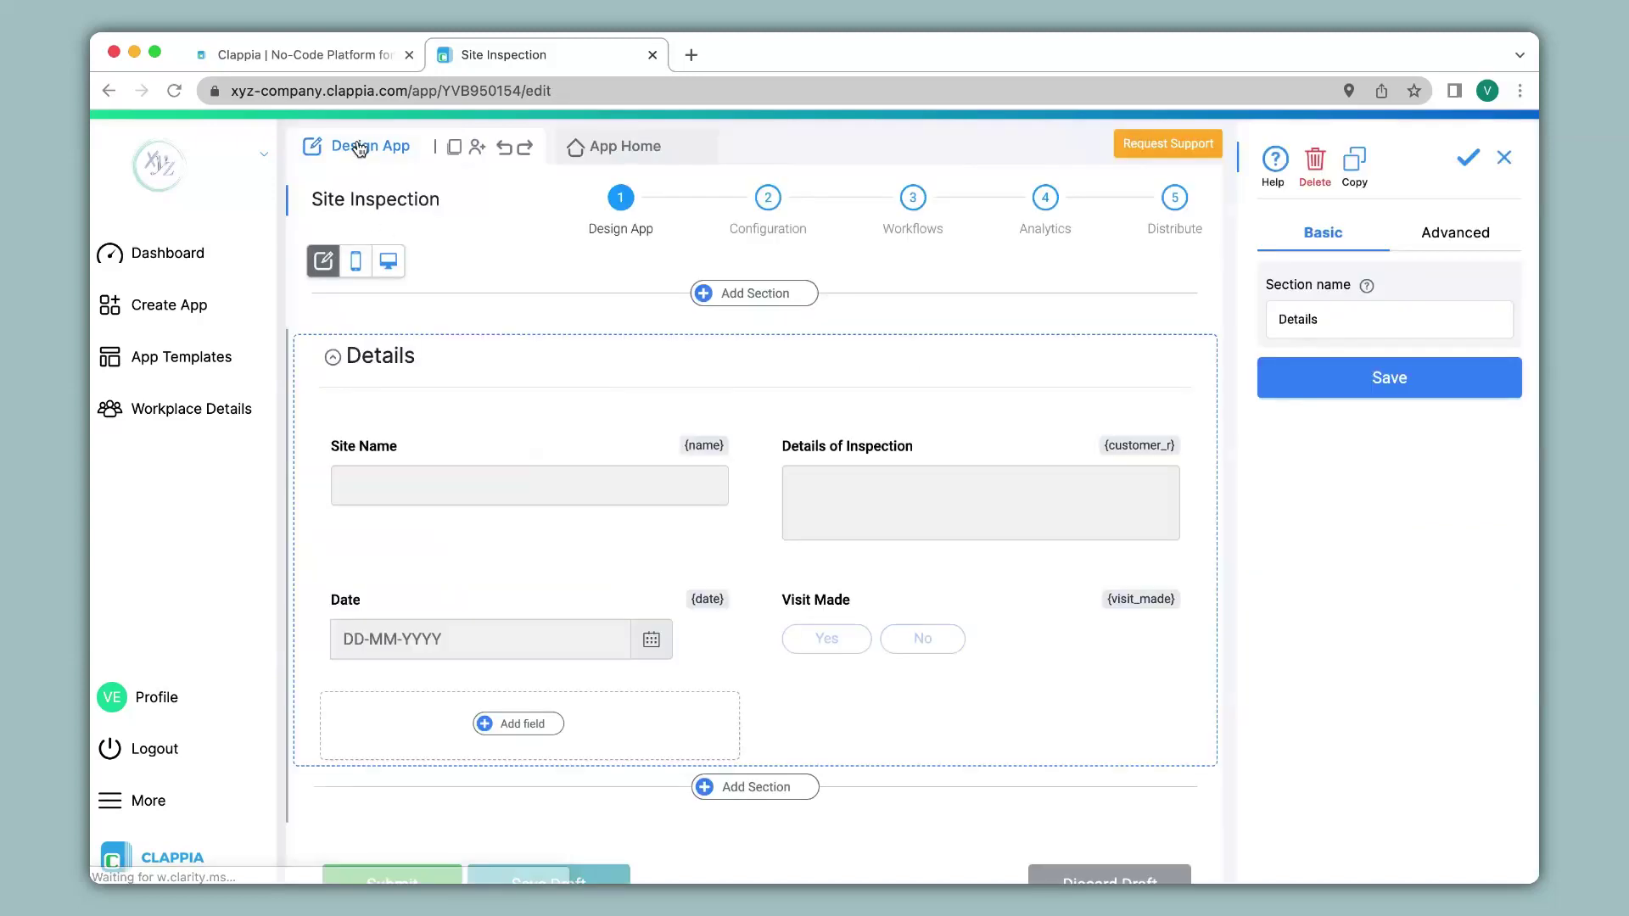
scroll(752, 409, "down", 3)
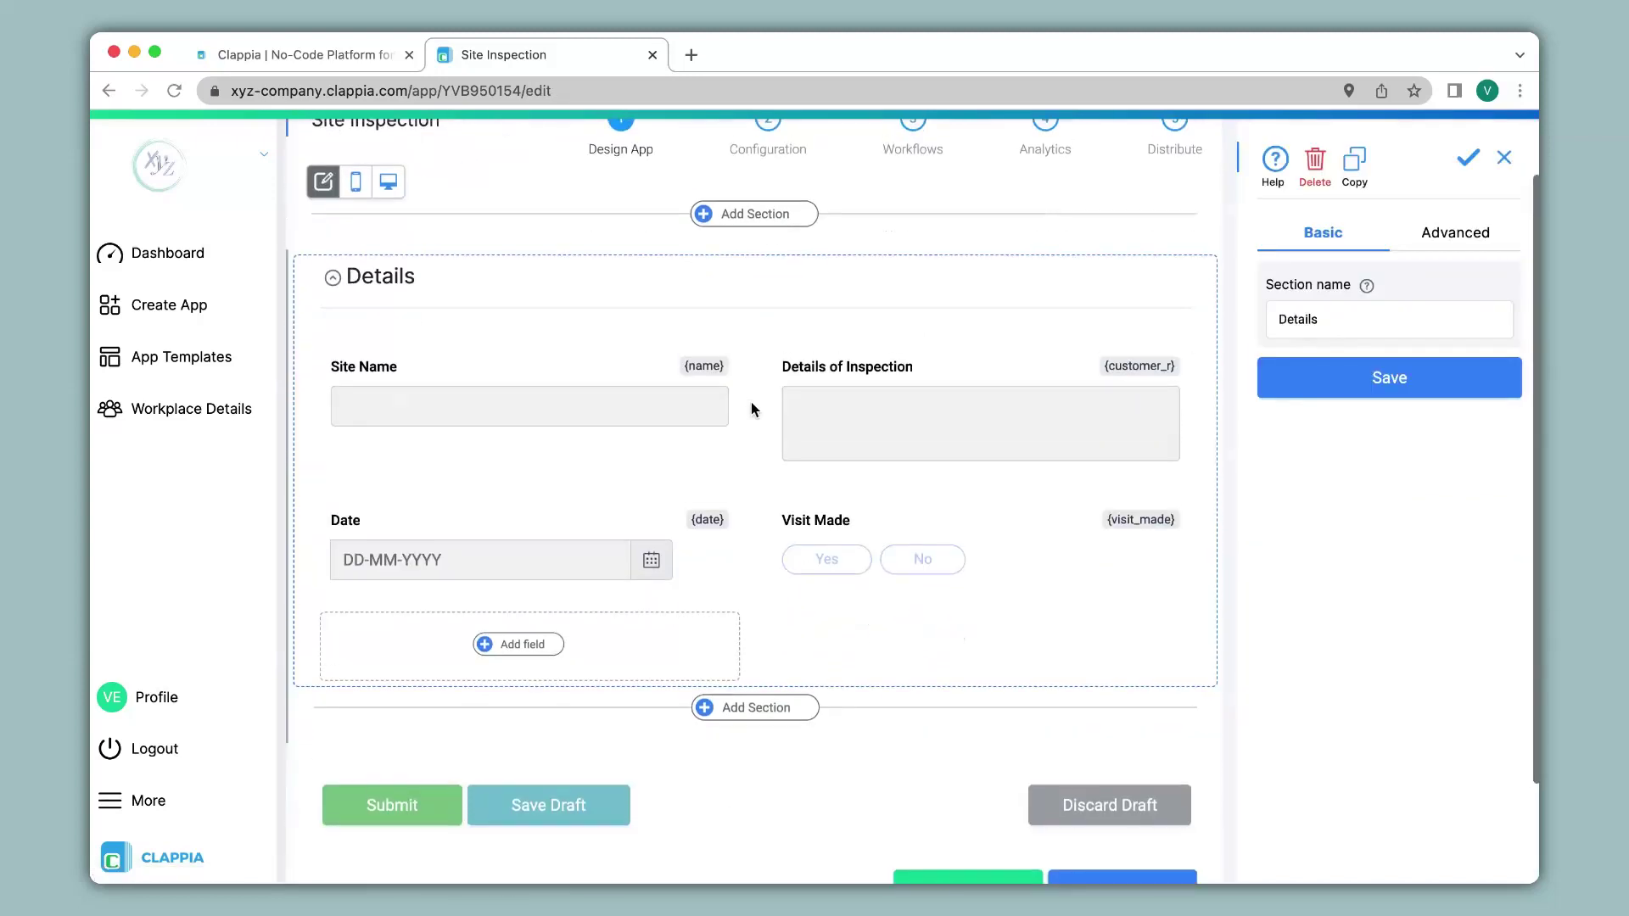
scroll(751, 403, "down", 1)
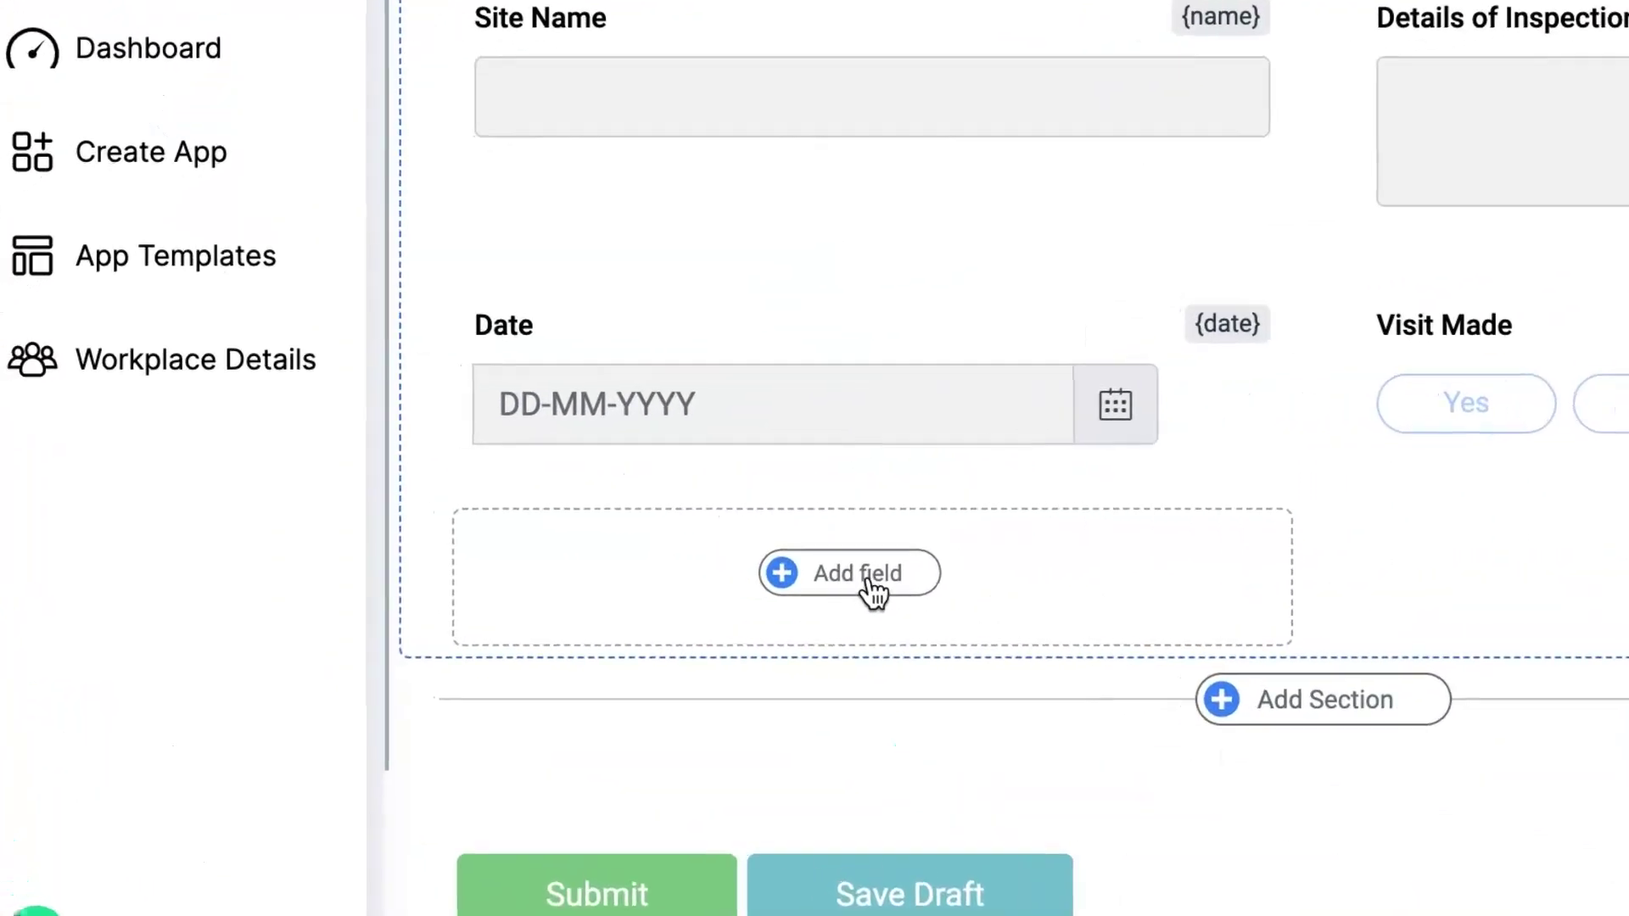
left_click(613, 548)
scroll(617, 559, "down", 8)
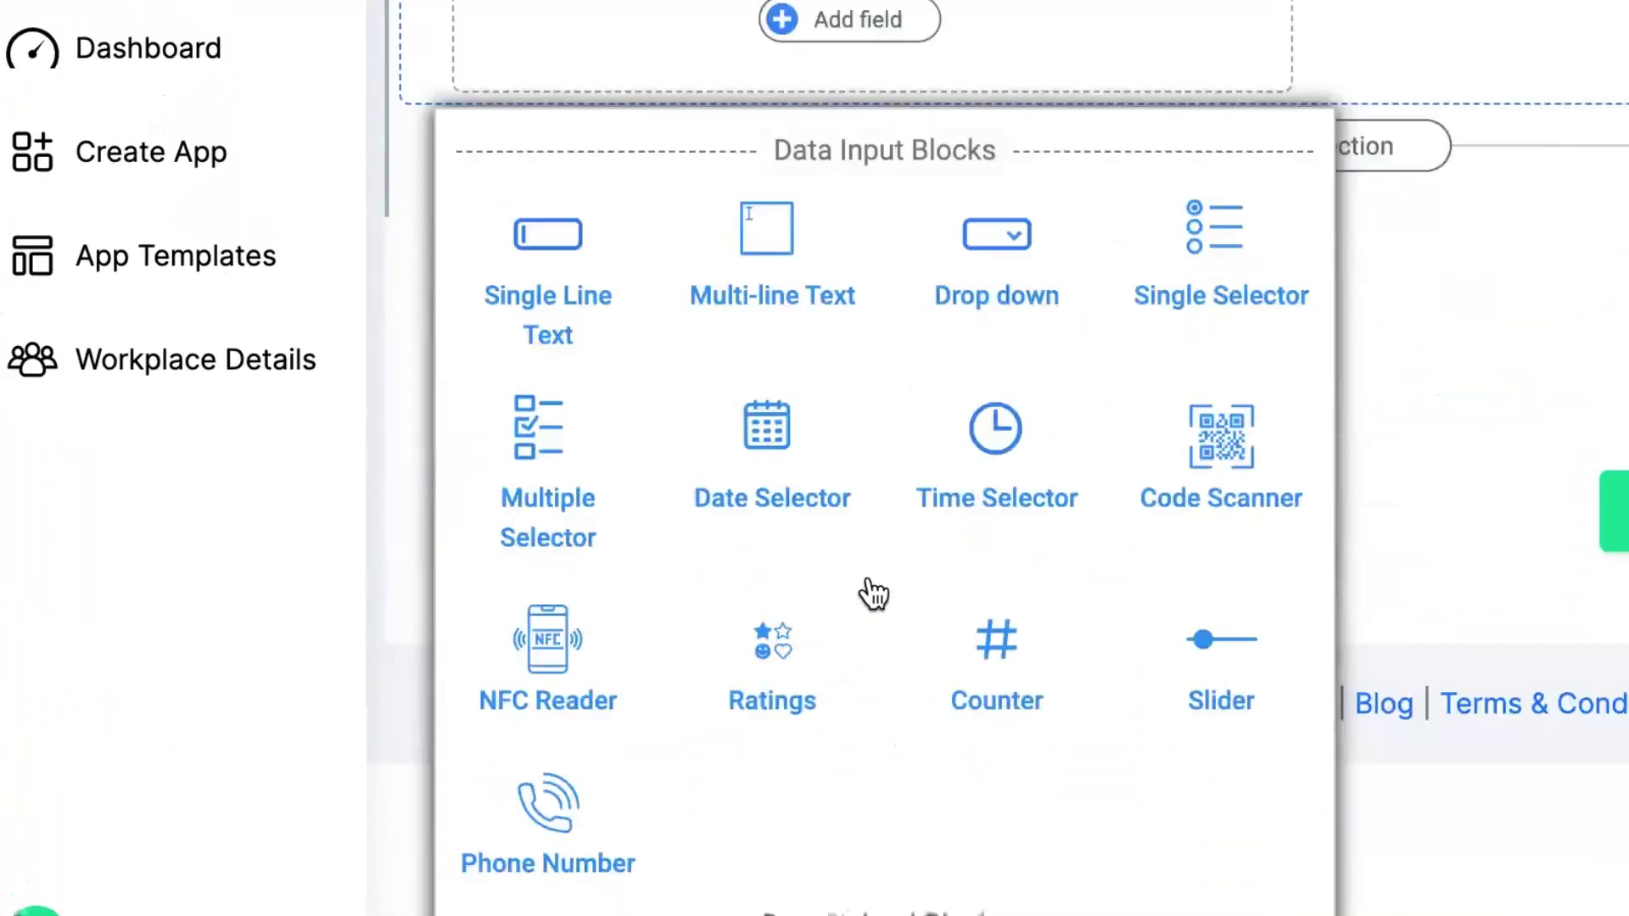
left_click(791, 748)
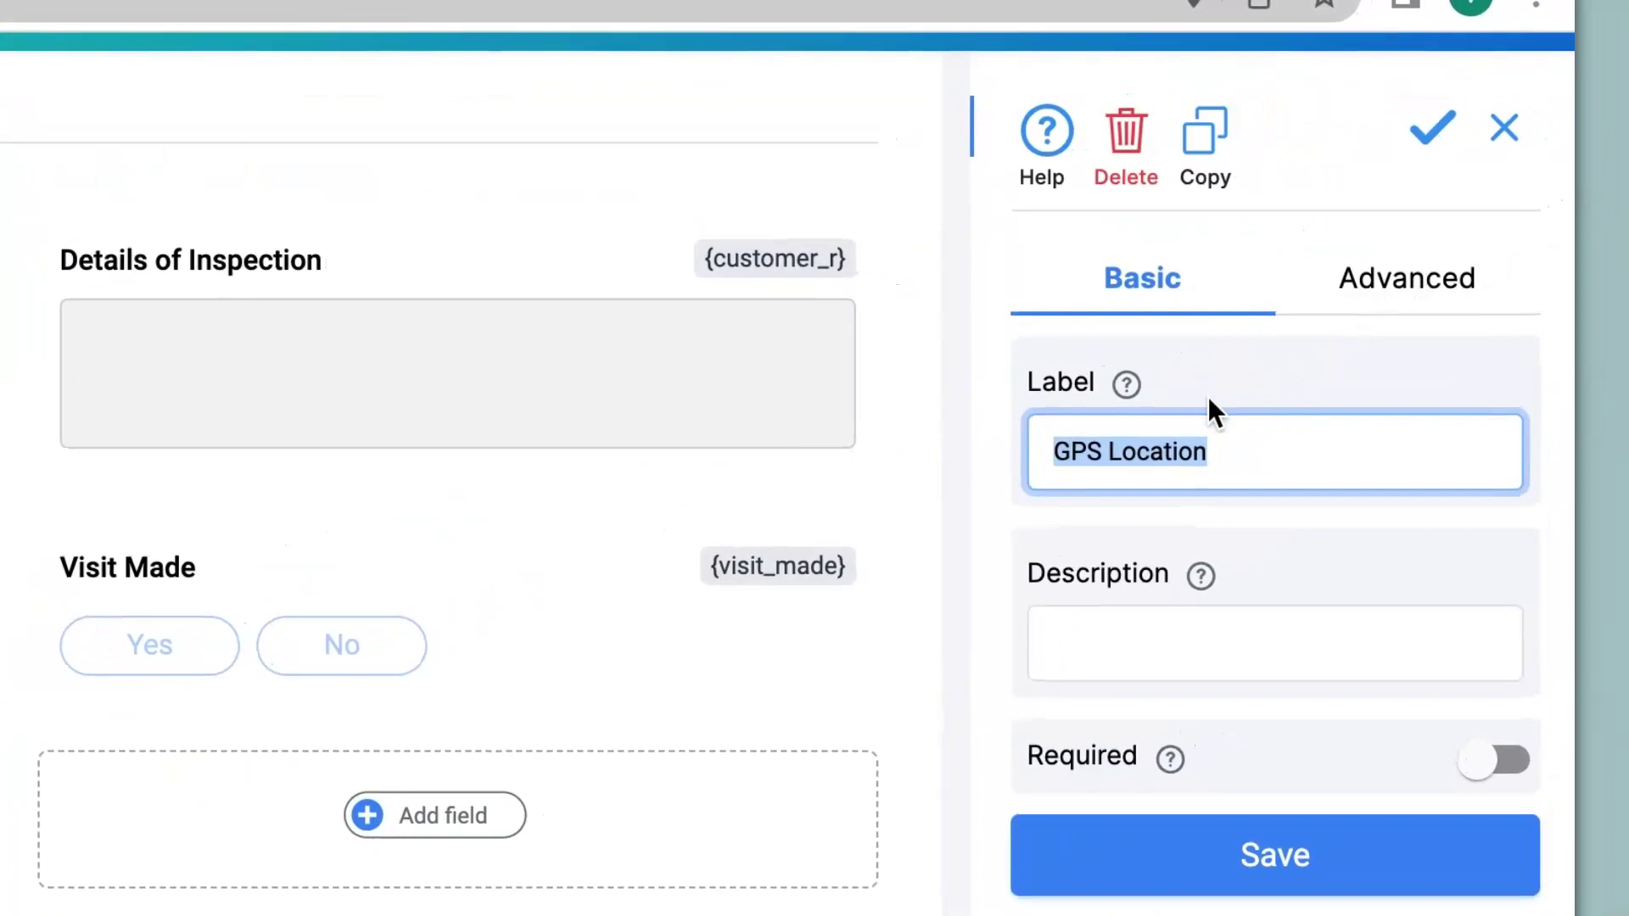
Label the field 'Site Location', add the description 'Please ensure location is enabled on your device', and save
double_click(1078, 449)
type("Site")
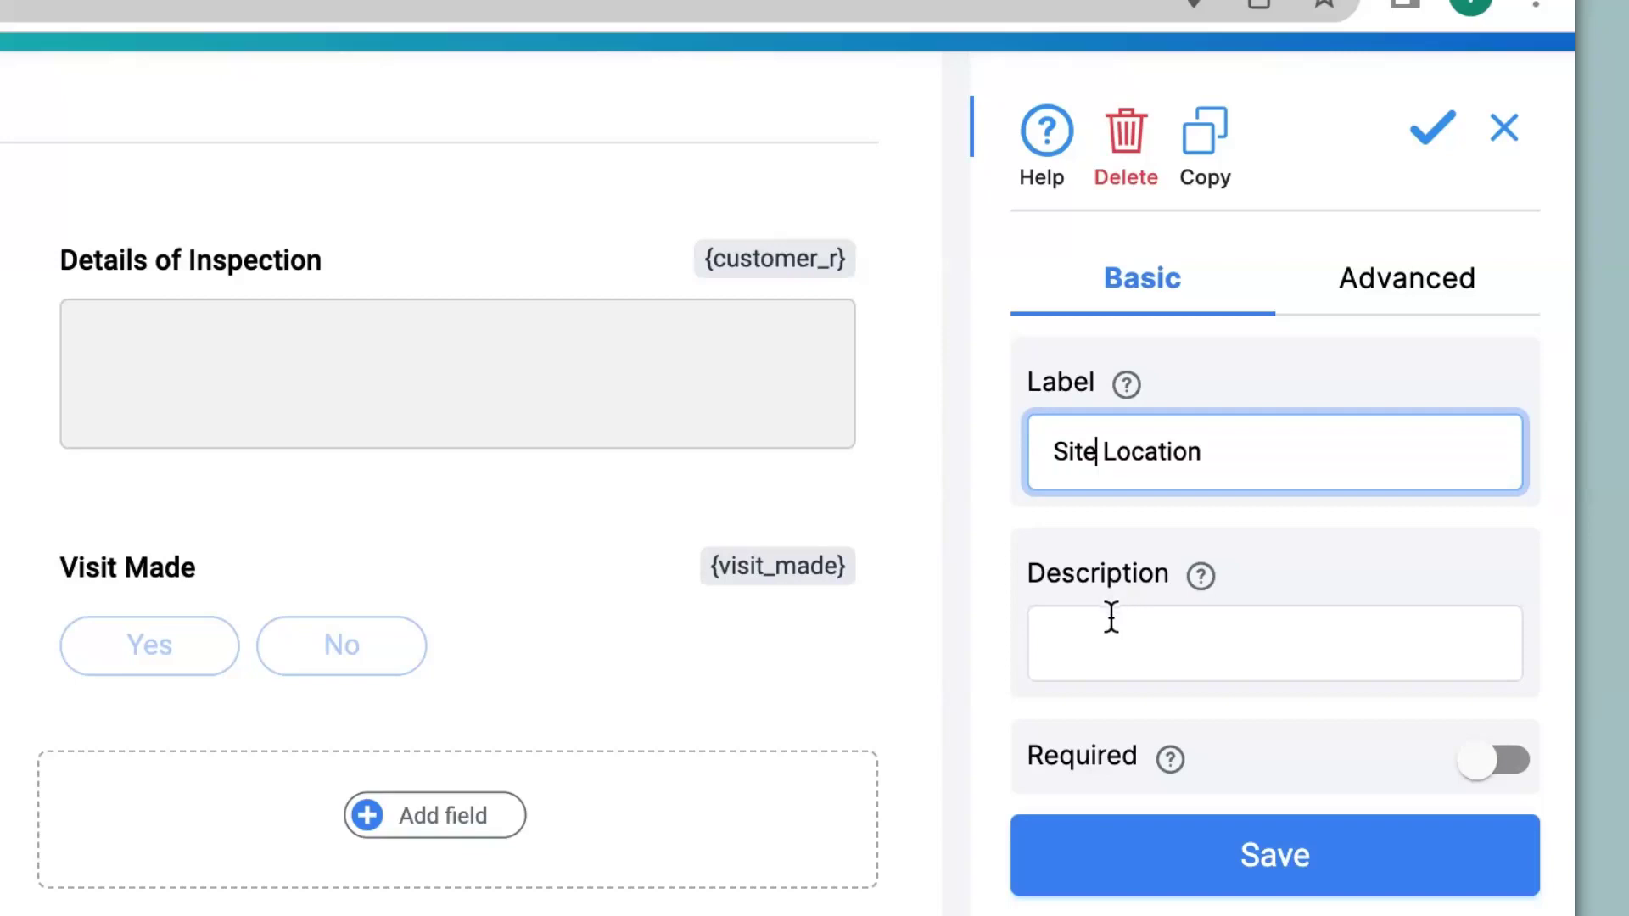
left_click(1111, 632)
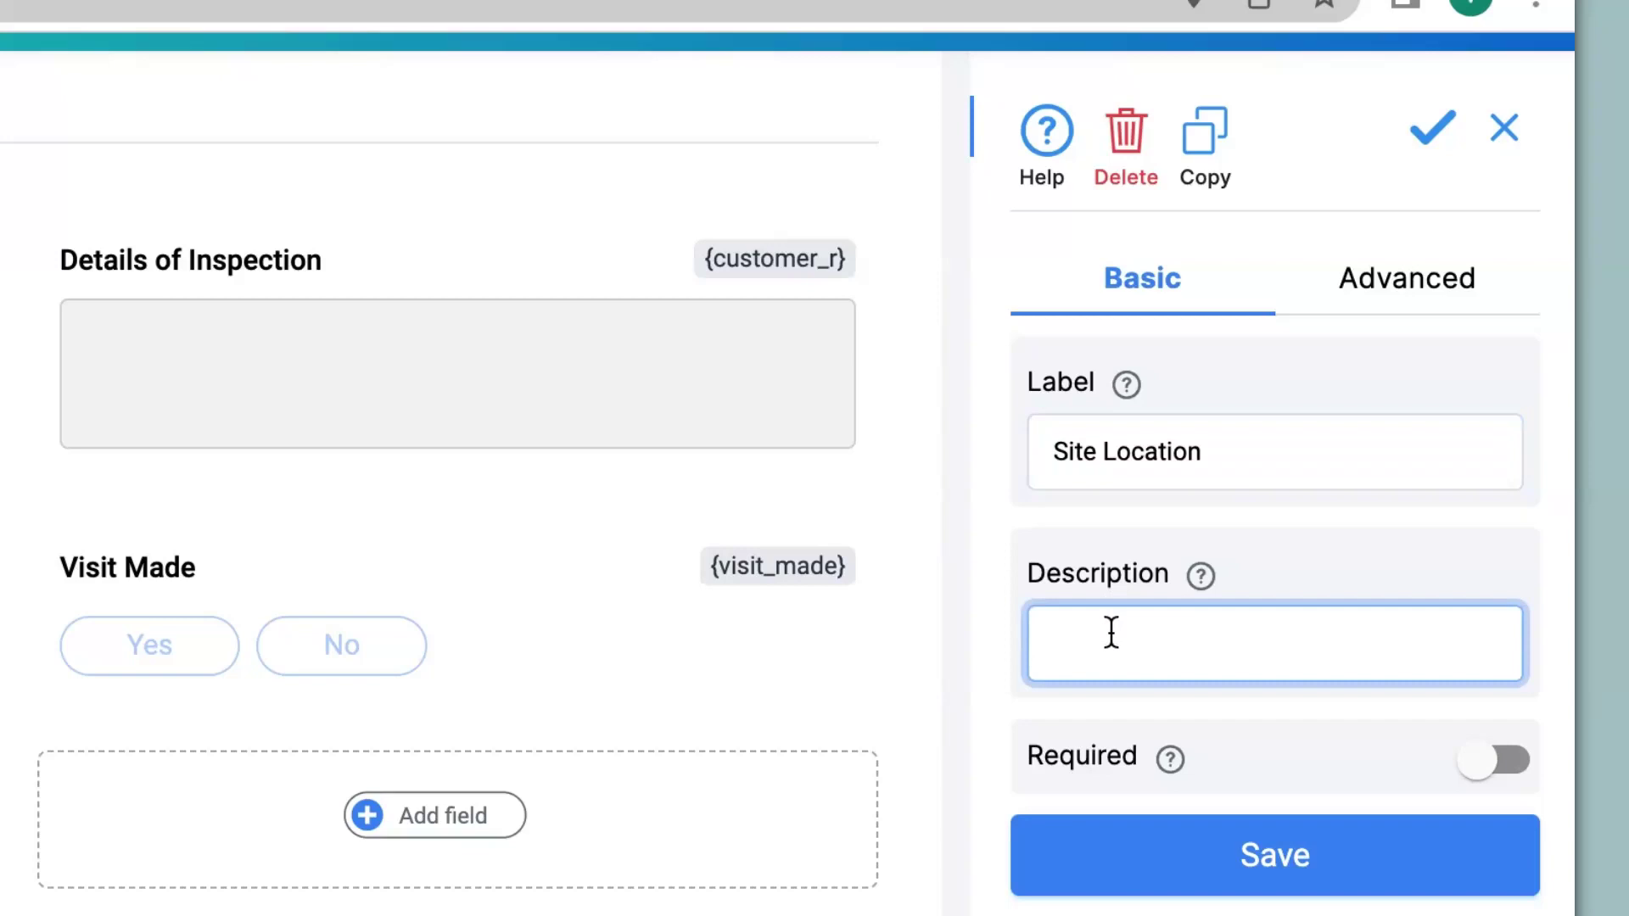
type("Please ensure location is enabled on your device")
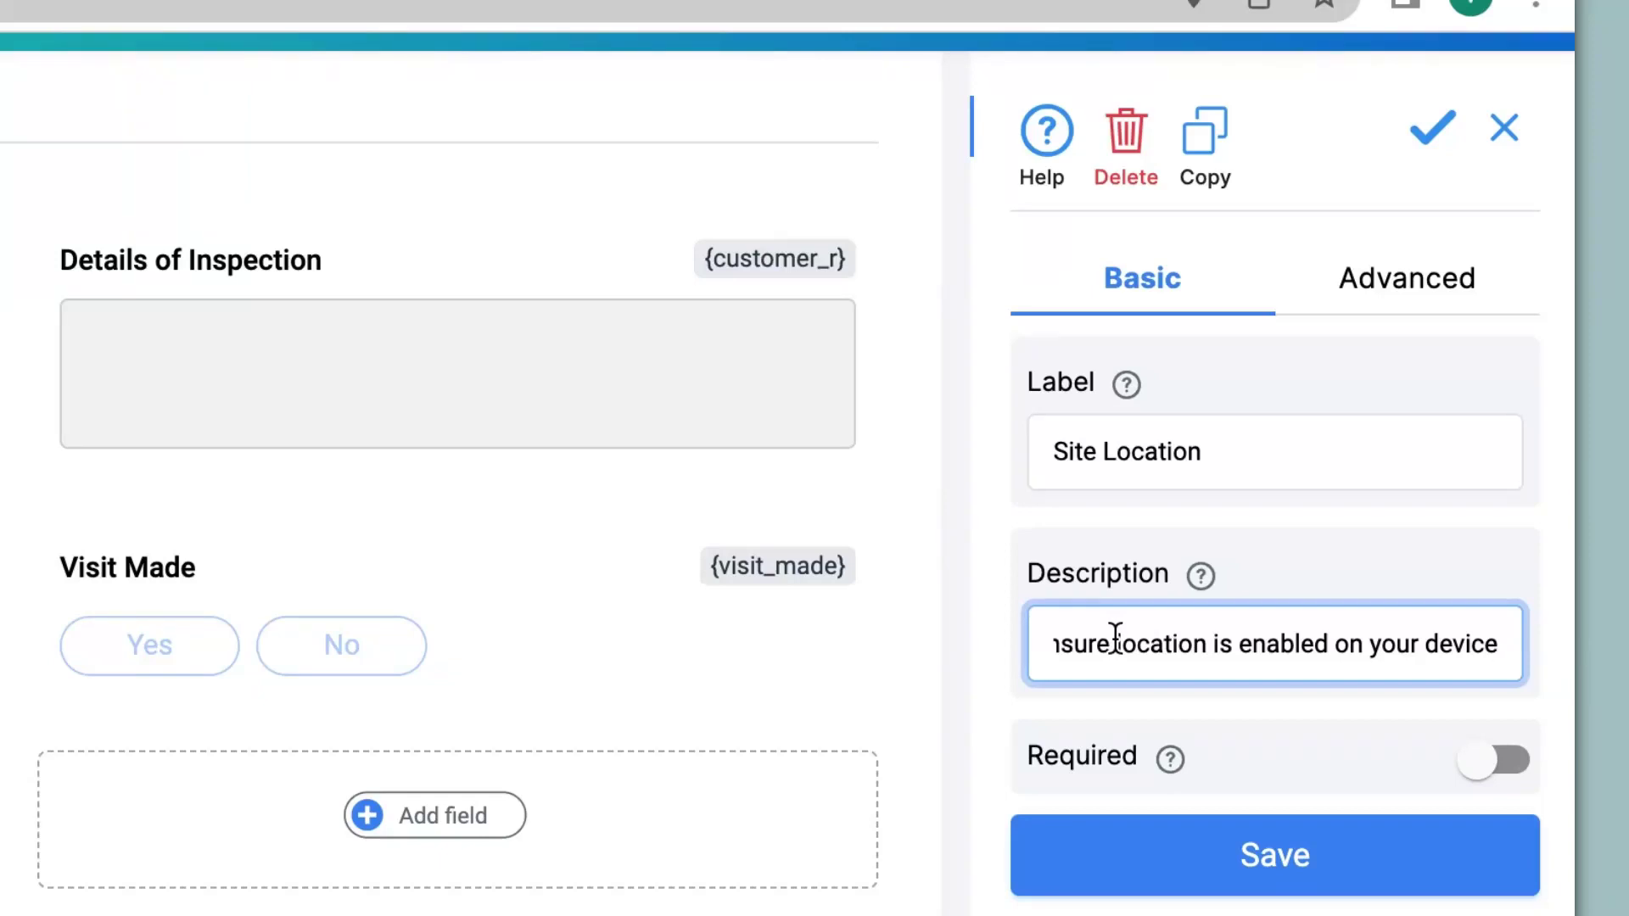
left_click(1249, 845)
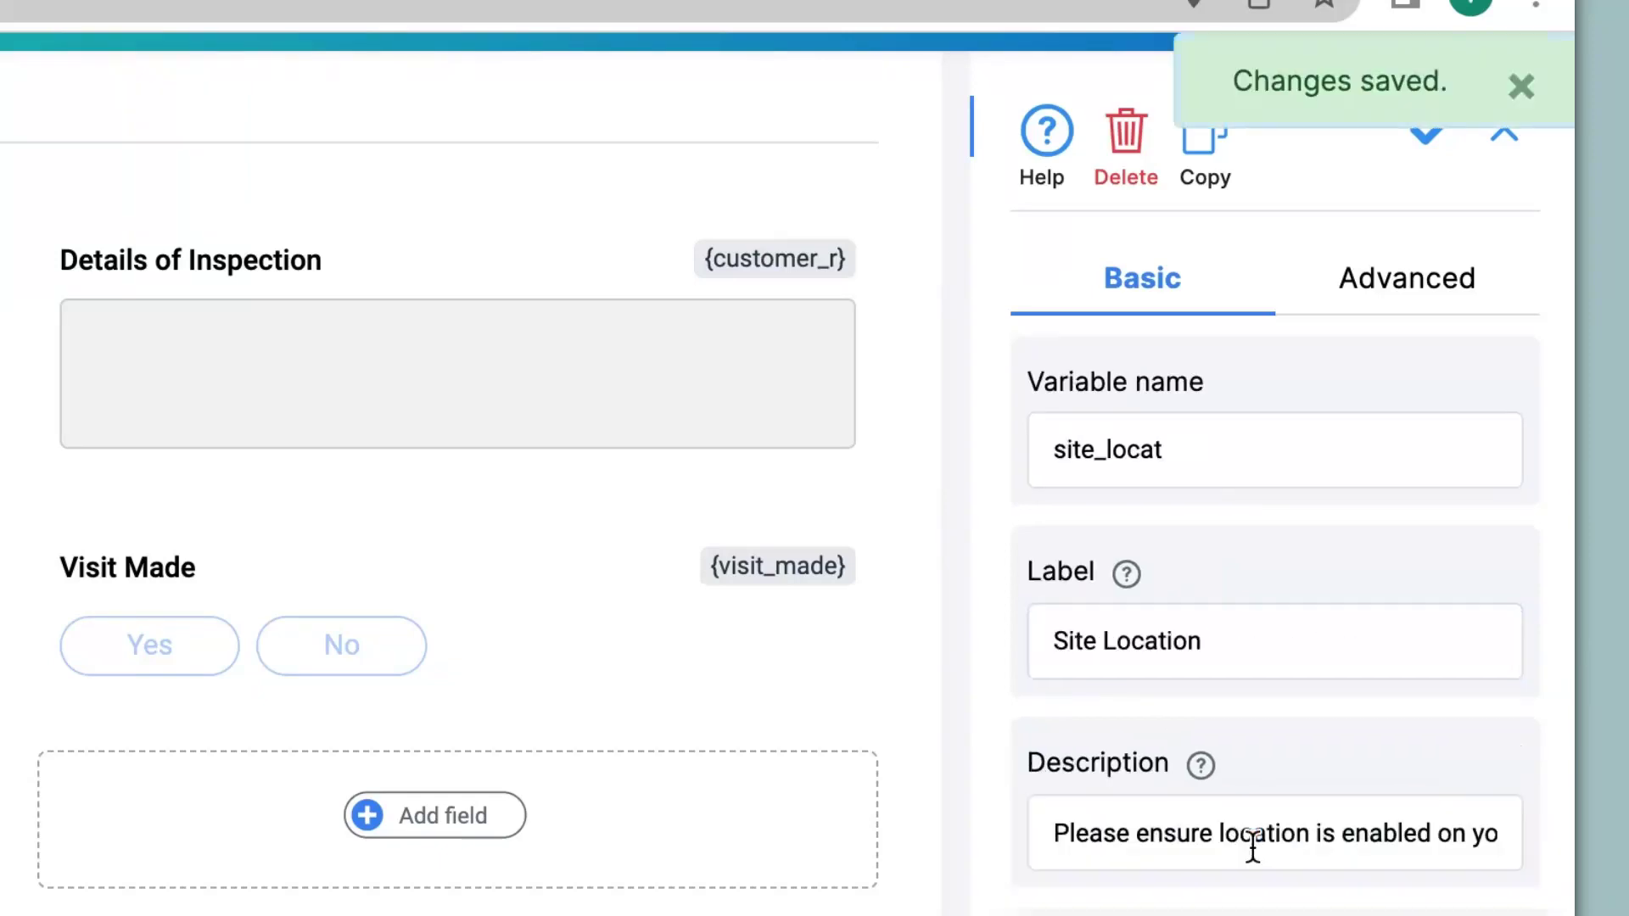
left_click(1400, 299)
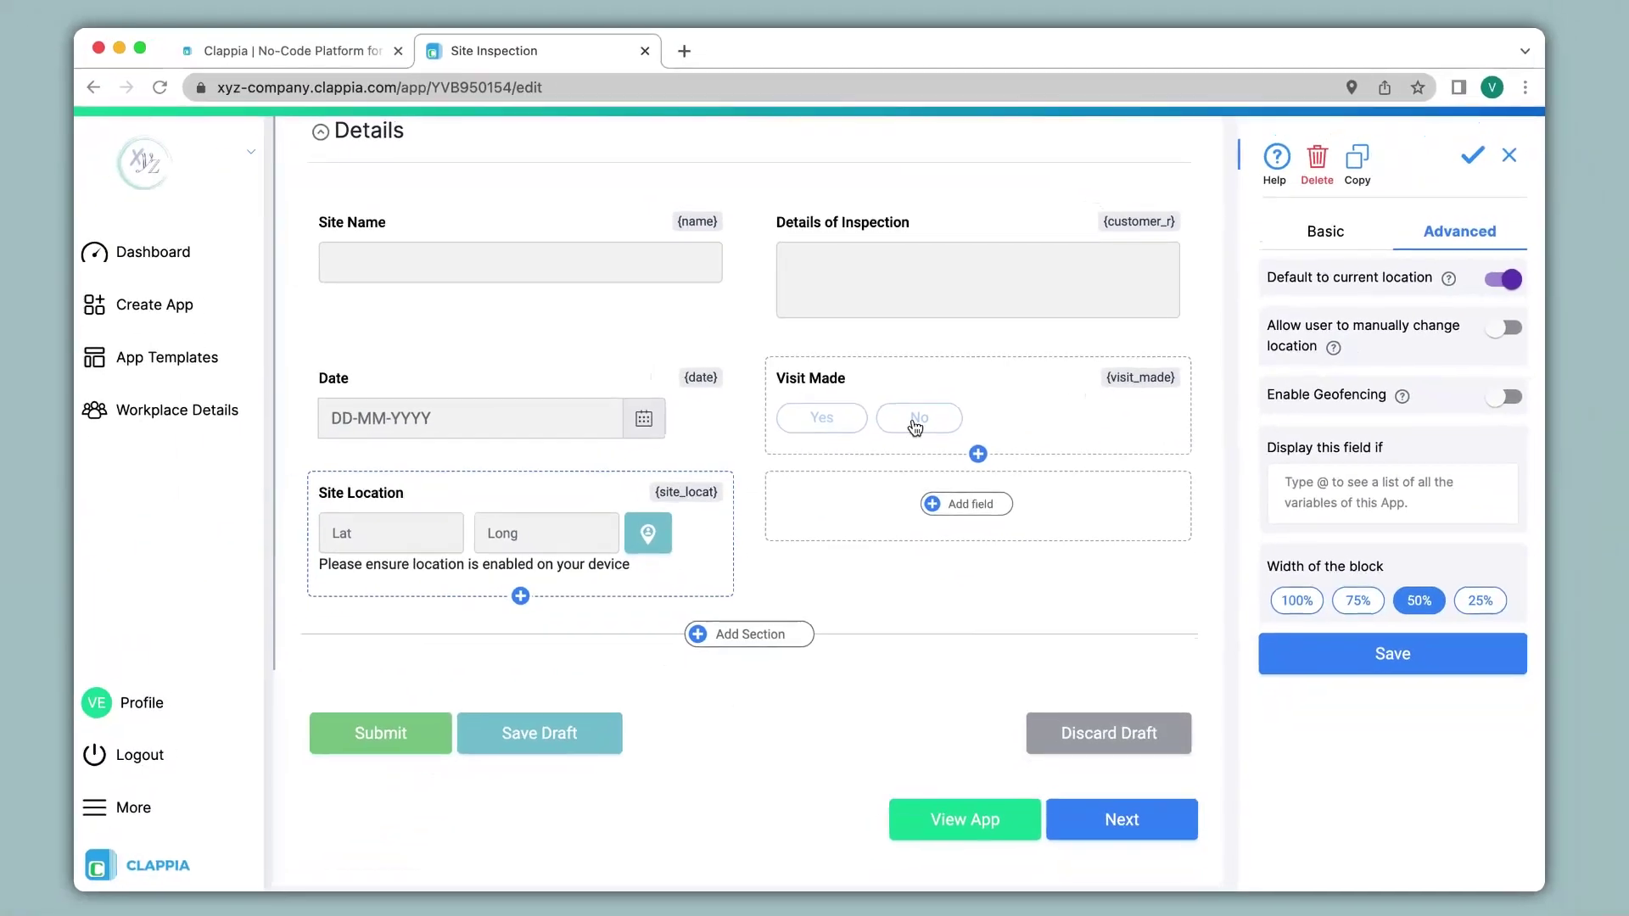
scroll(328, 663, "up", 3)
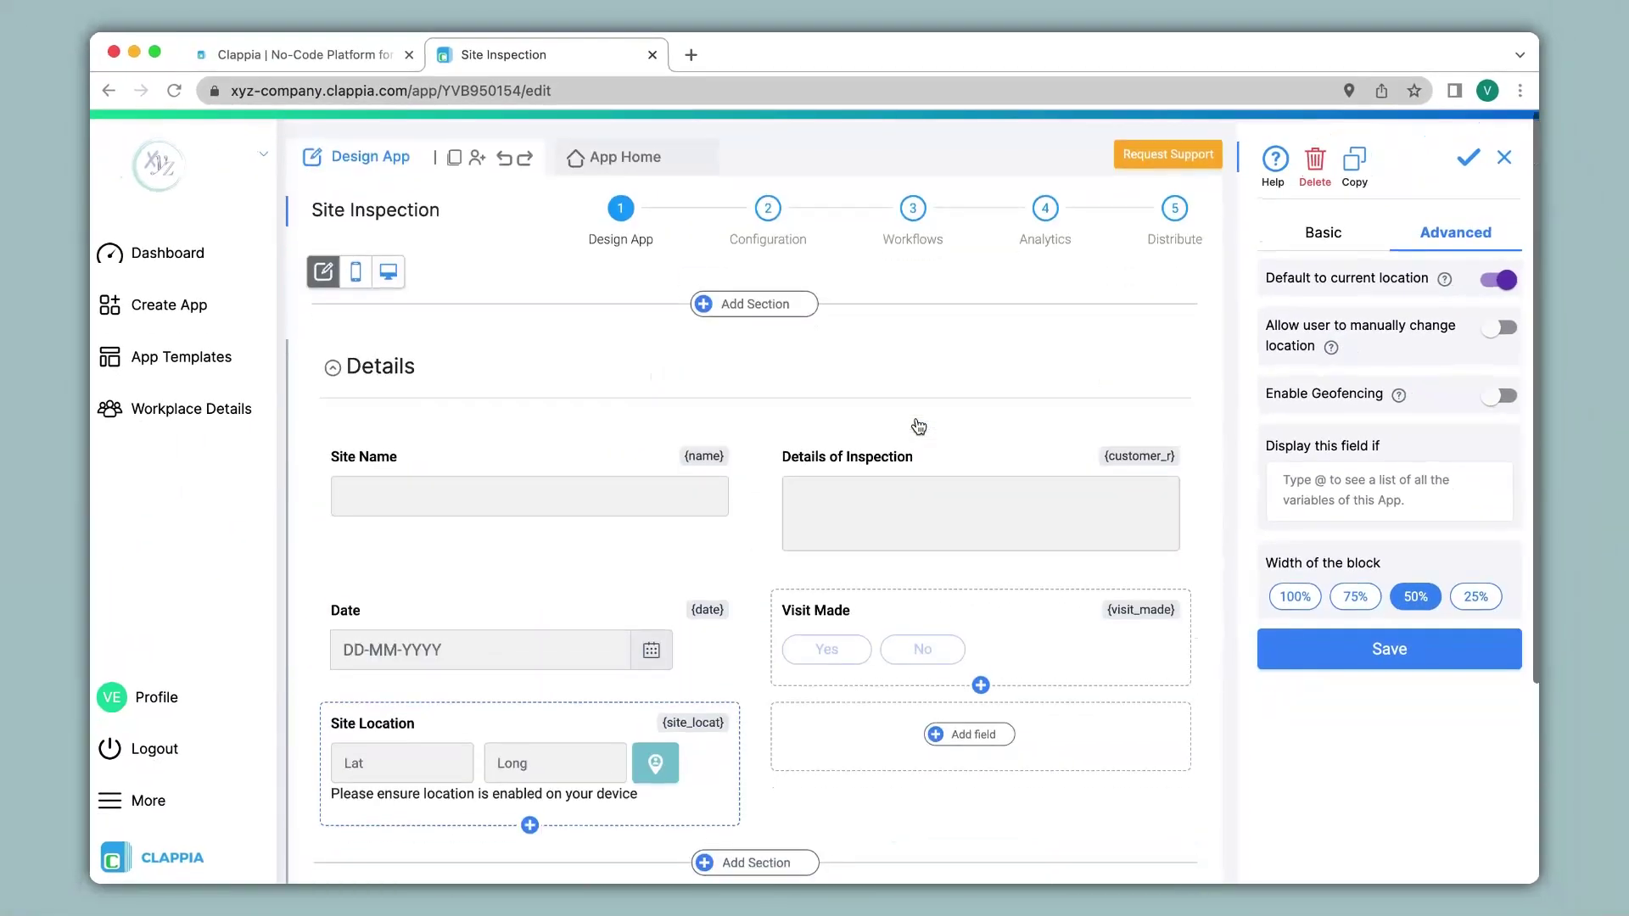
left_click(632, 152)
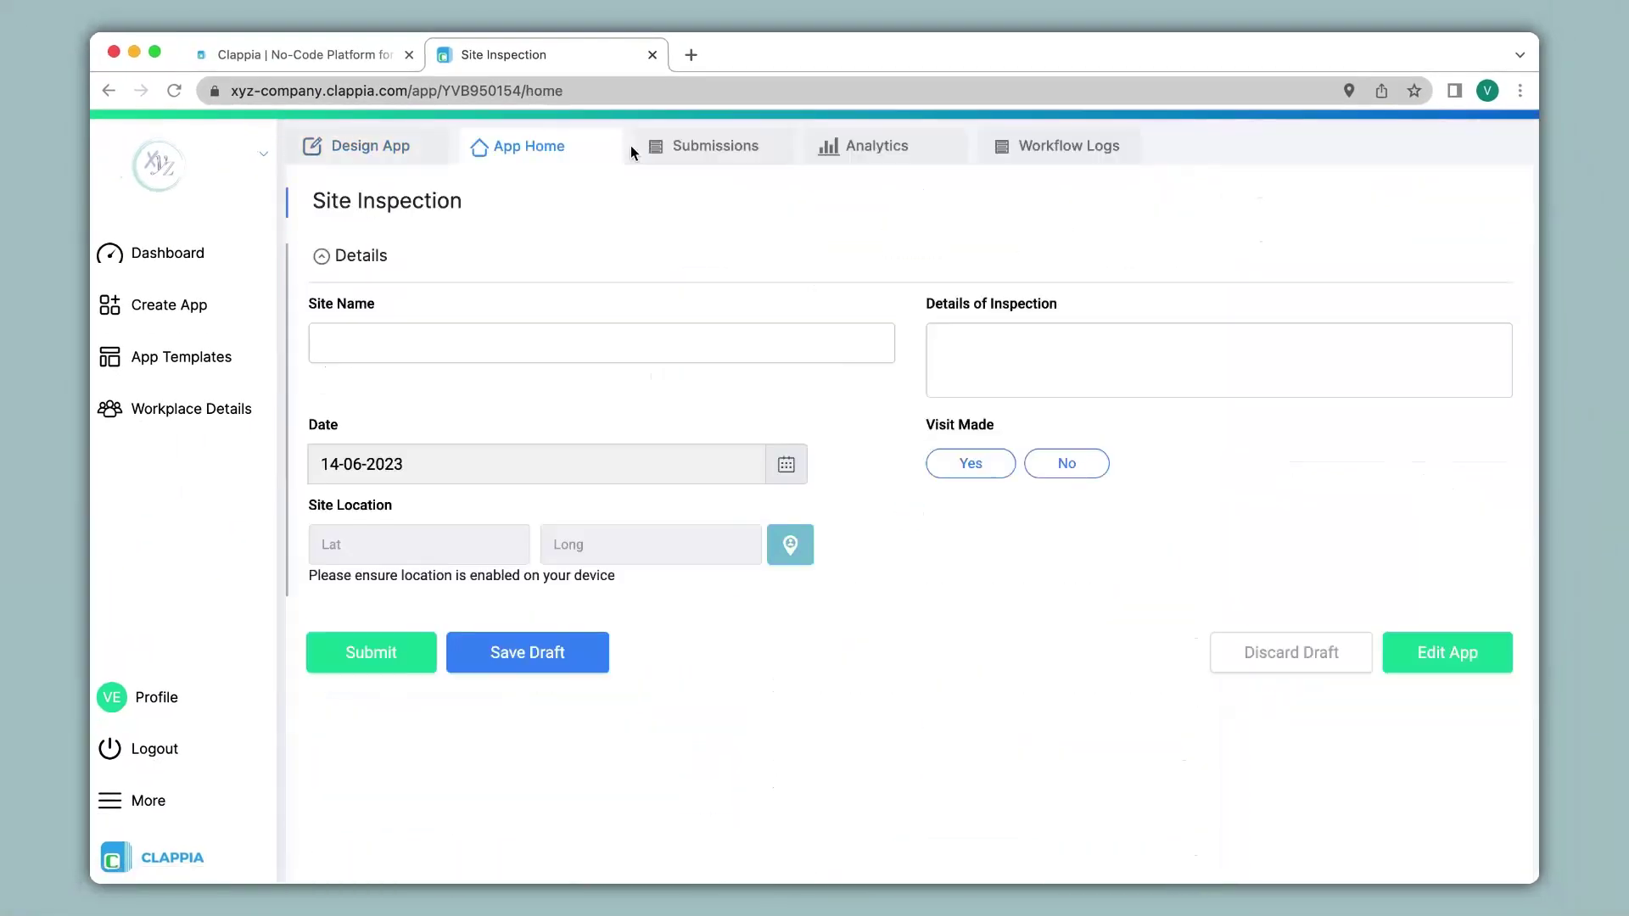
scroll(611, 160, "down", 5)
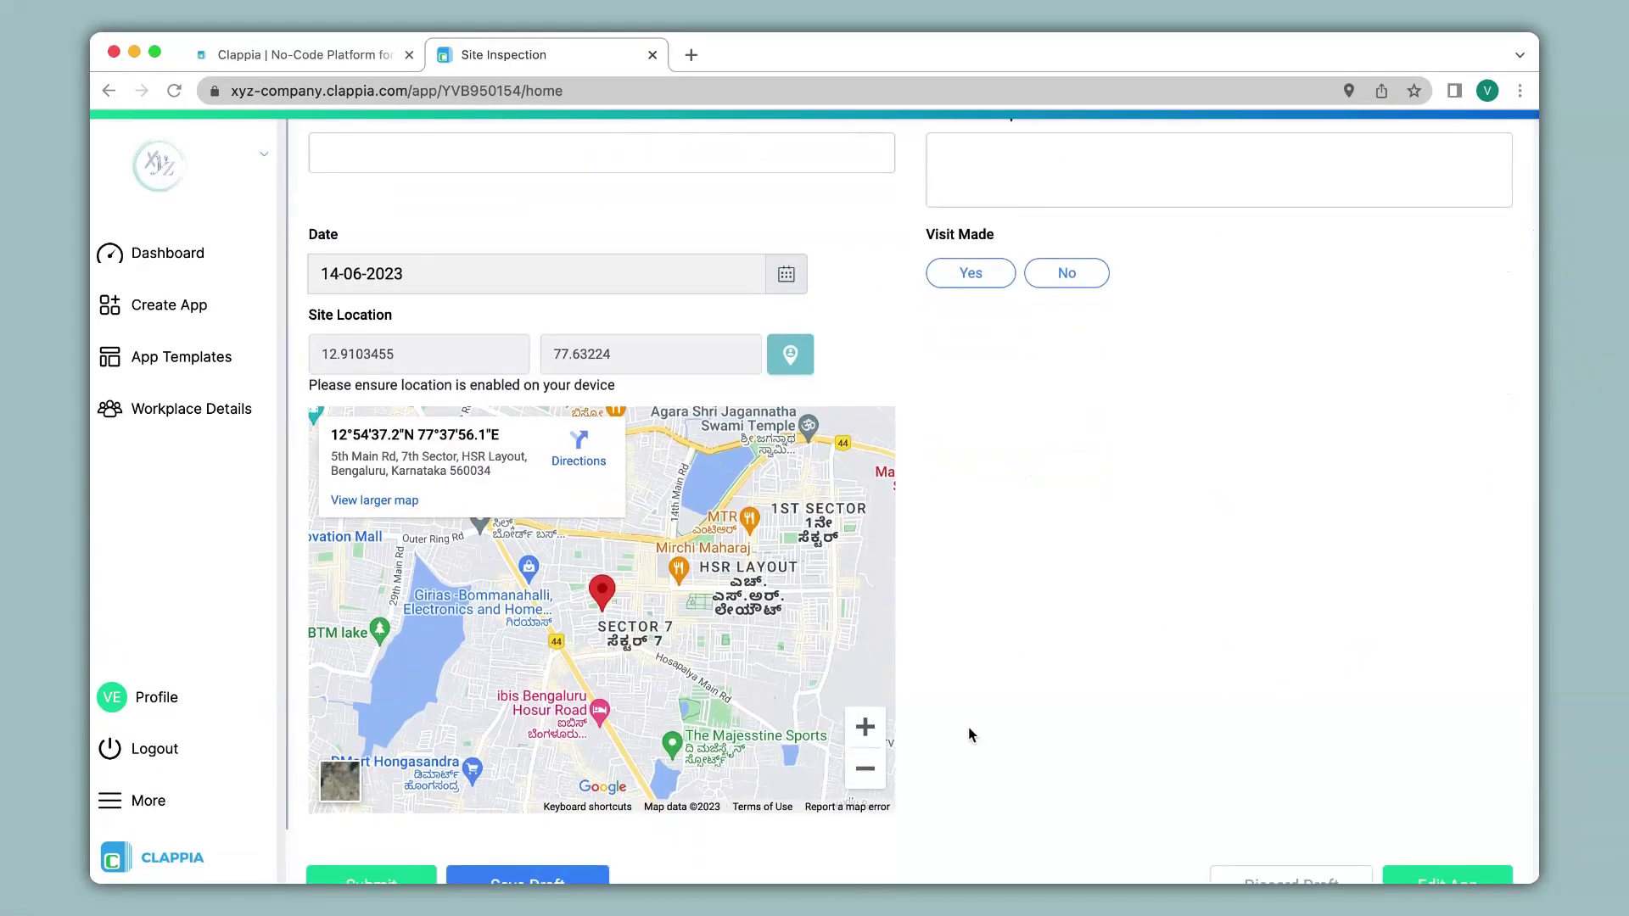
Zoom the embedded map in and out, then check it in the larger Google Maps view
left_click(867, 733)
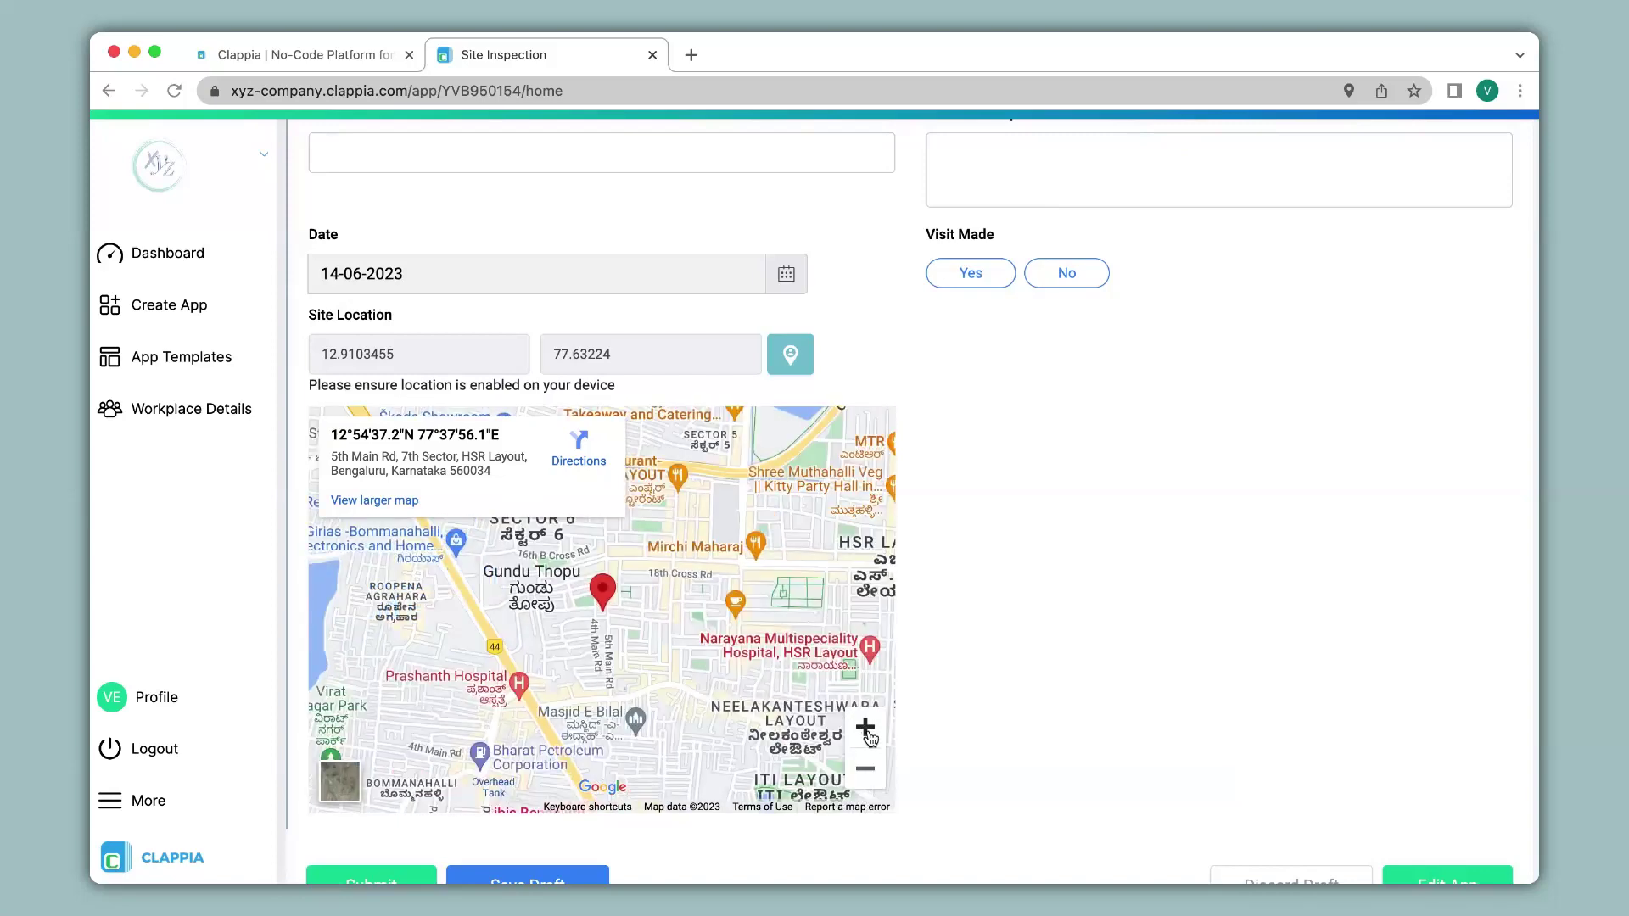
left_click(869, 769)
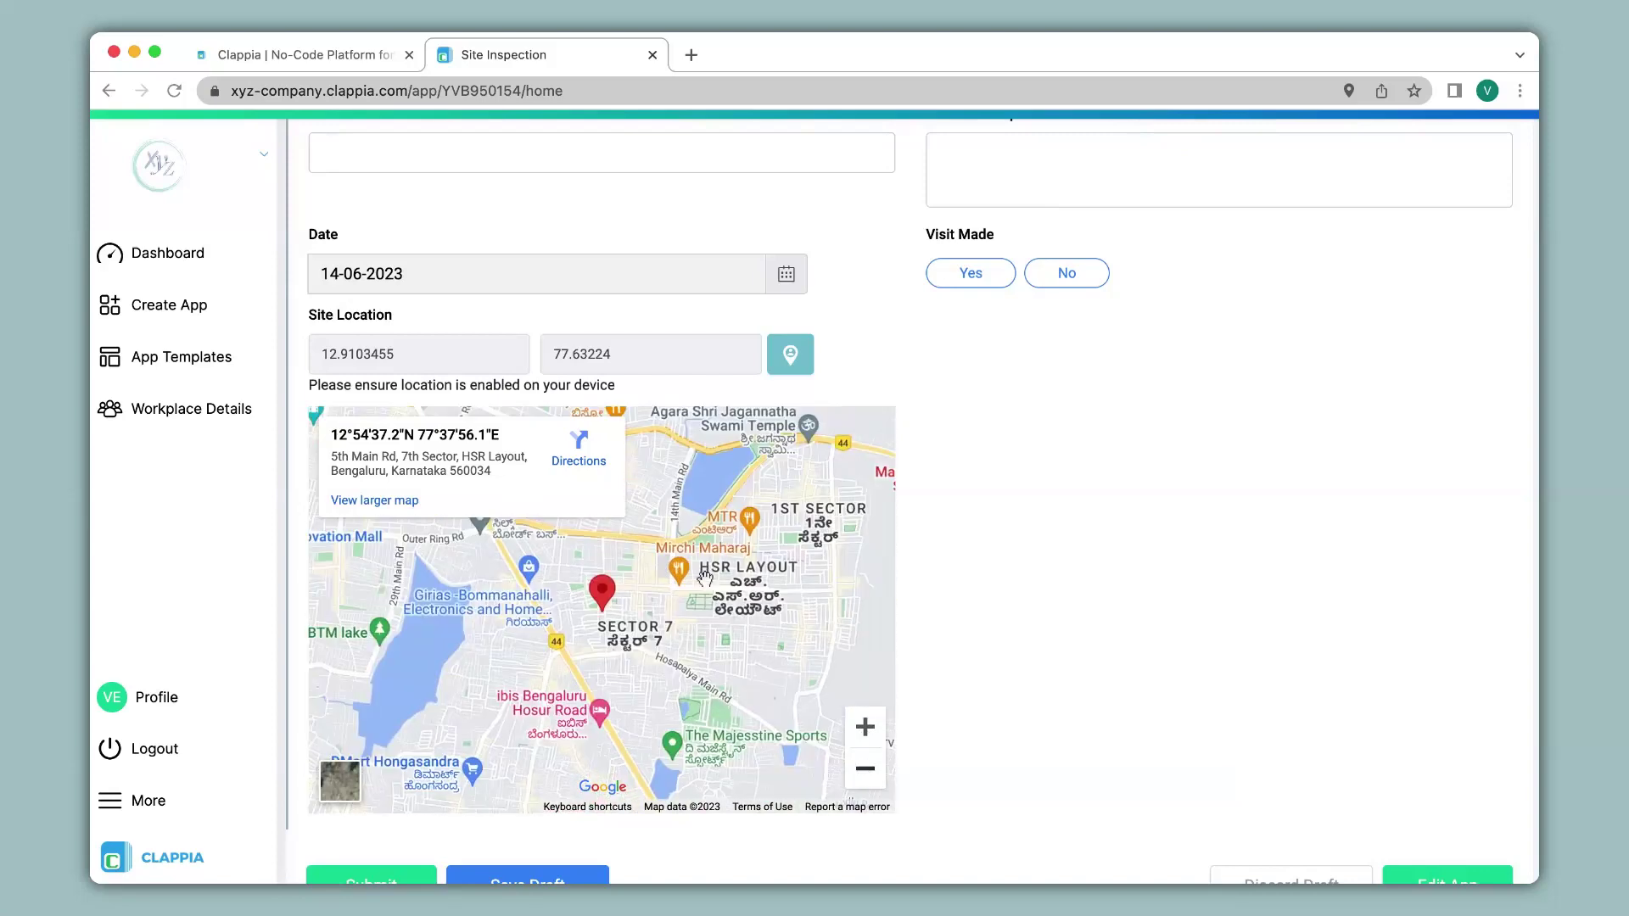
left_click(387, 505)
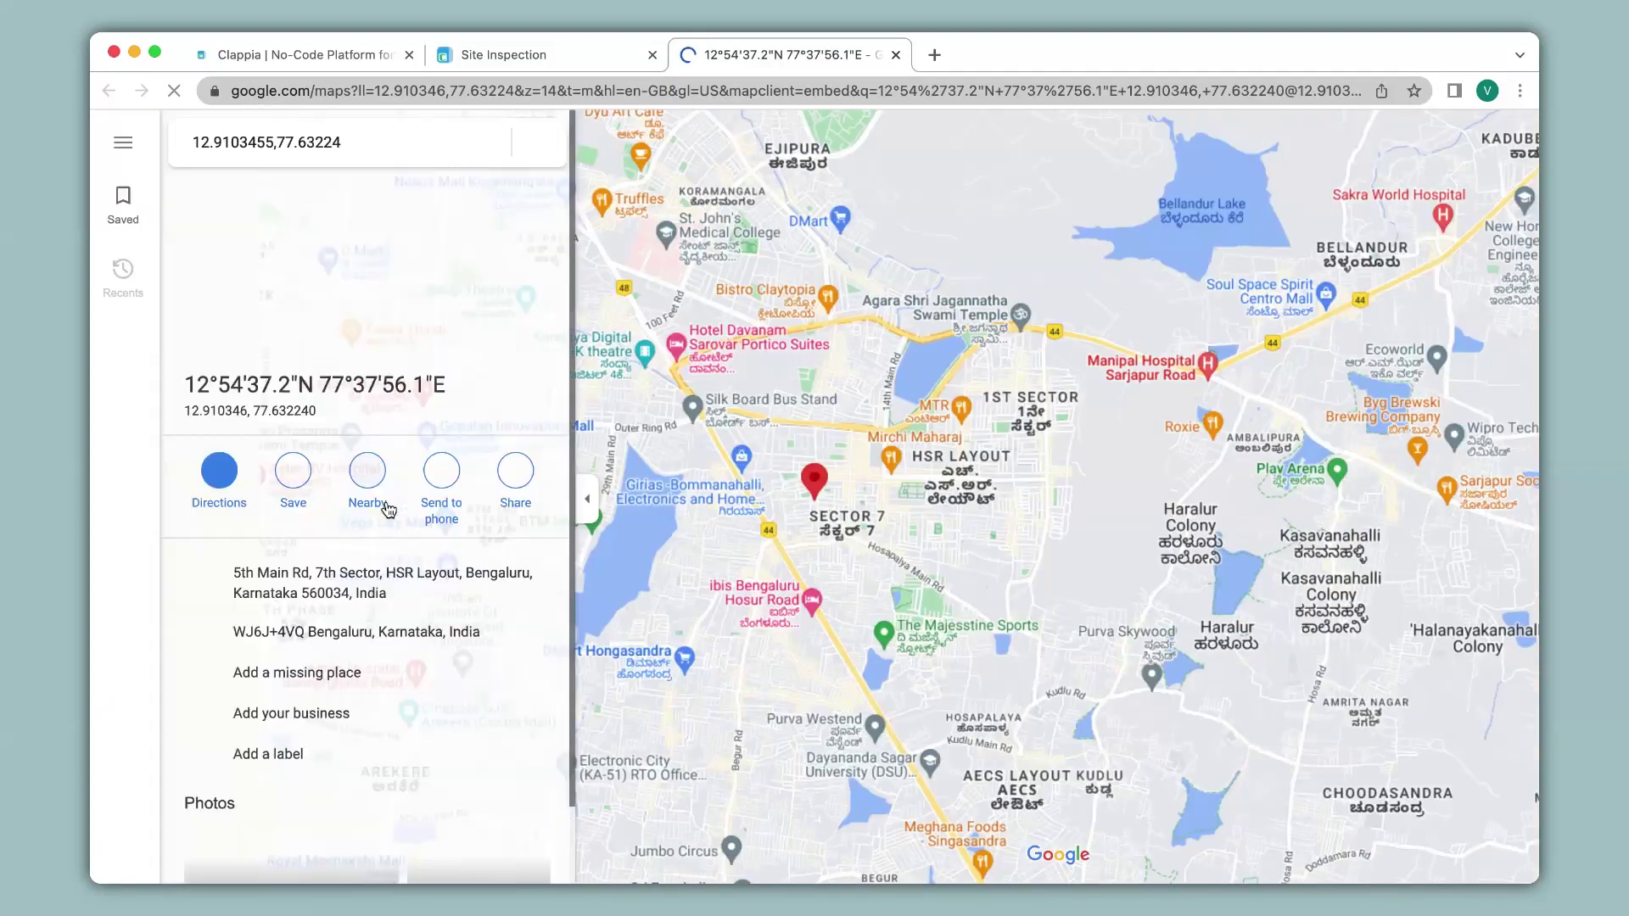
left_click(895, 54)
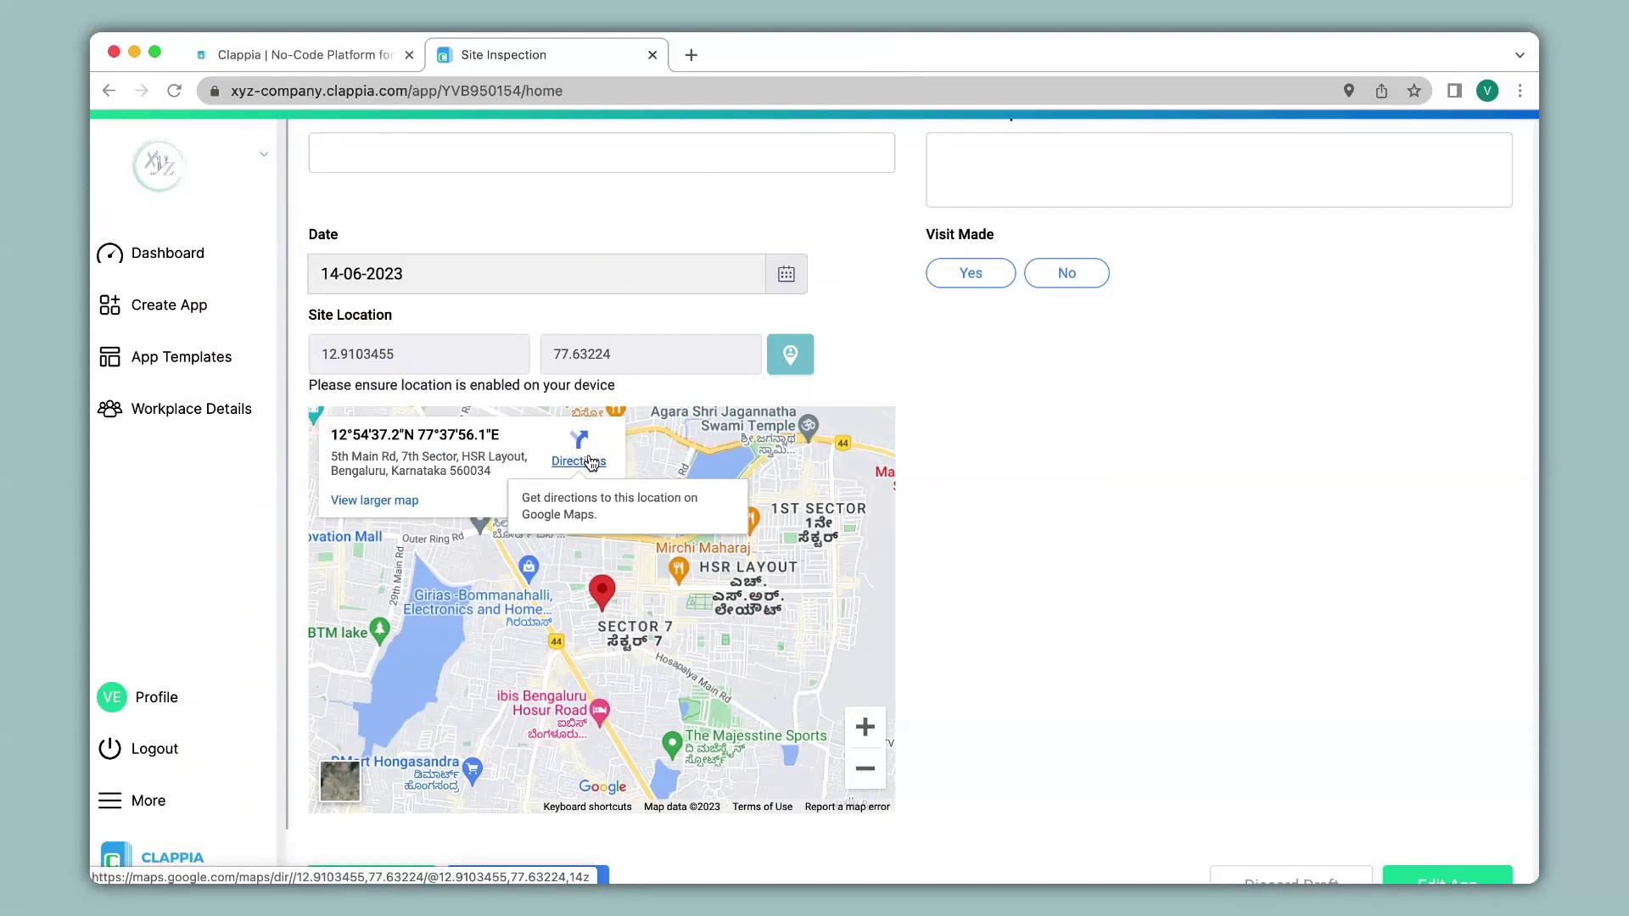
Return to Design App with the Site Location field's Basic settings showing
scroll(592, 463, "up", 3)
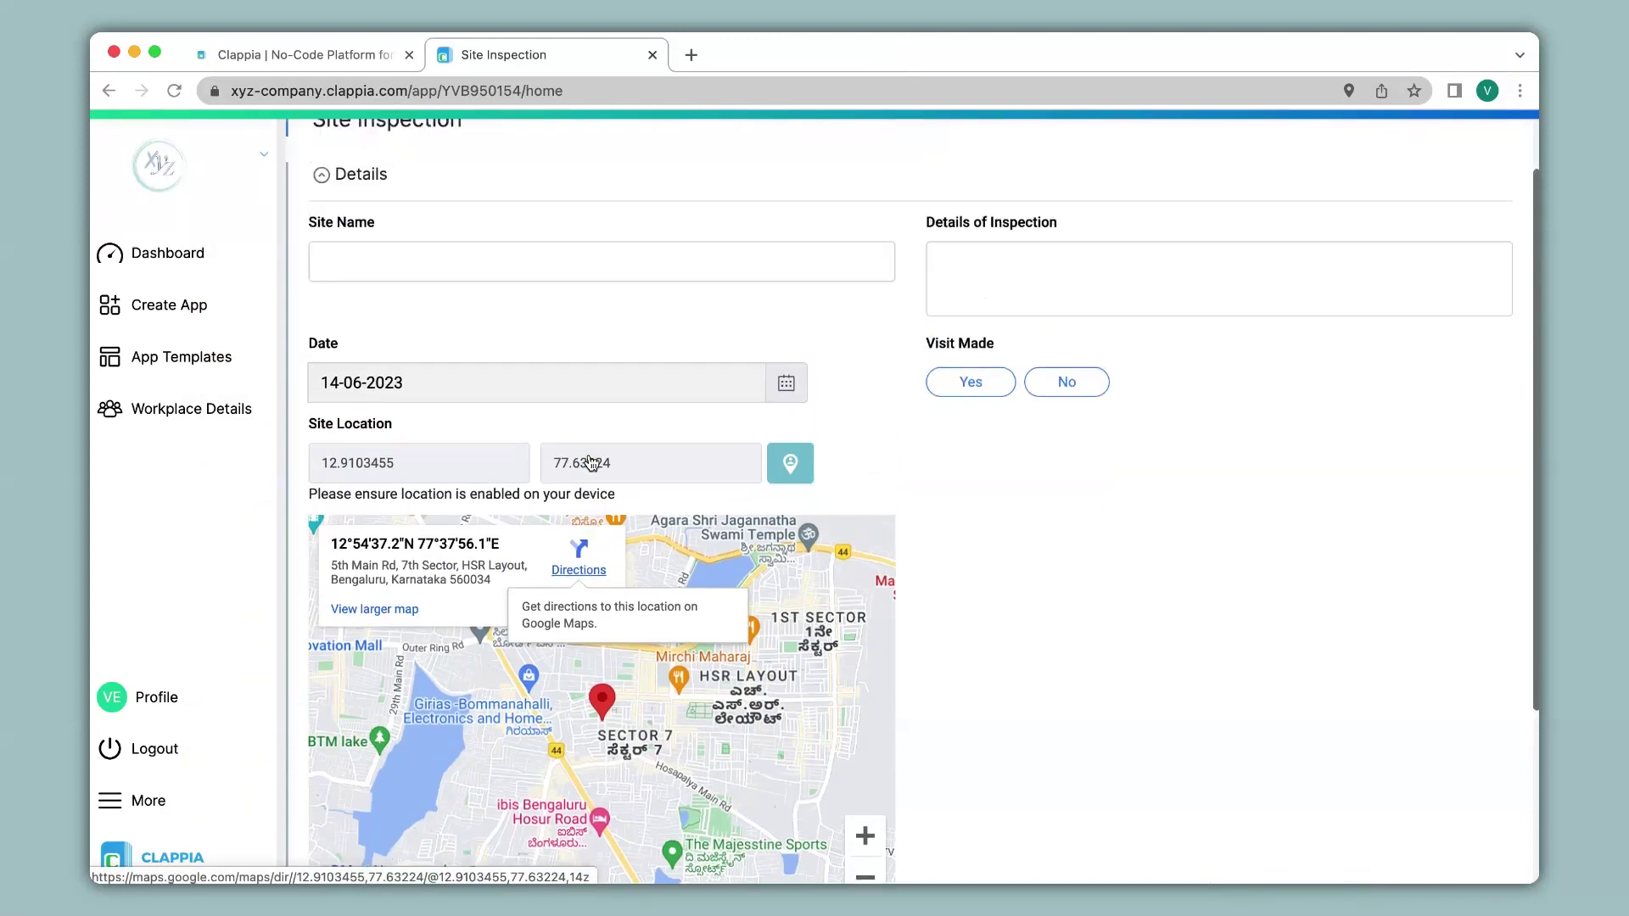
left_click(354, 149)
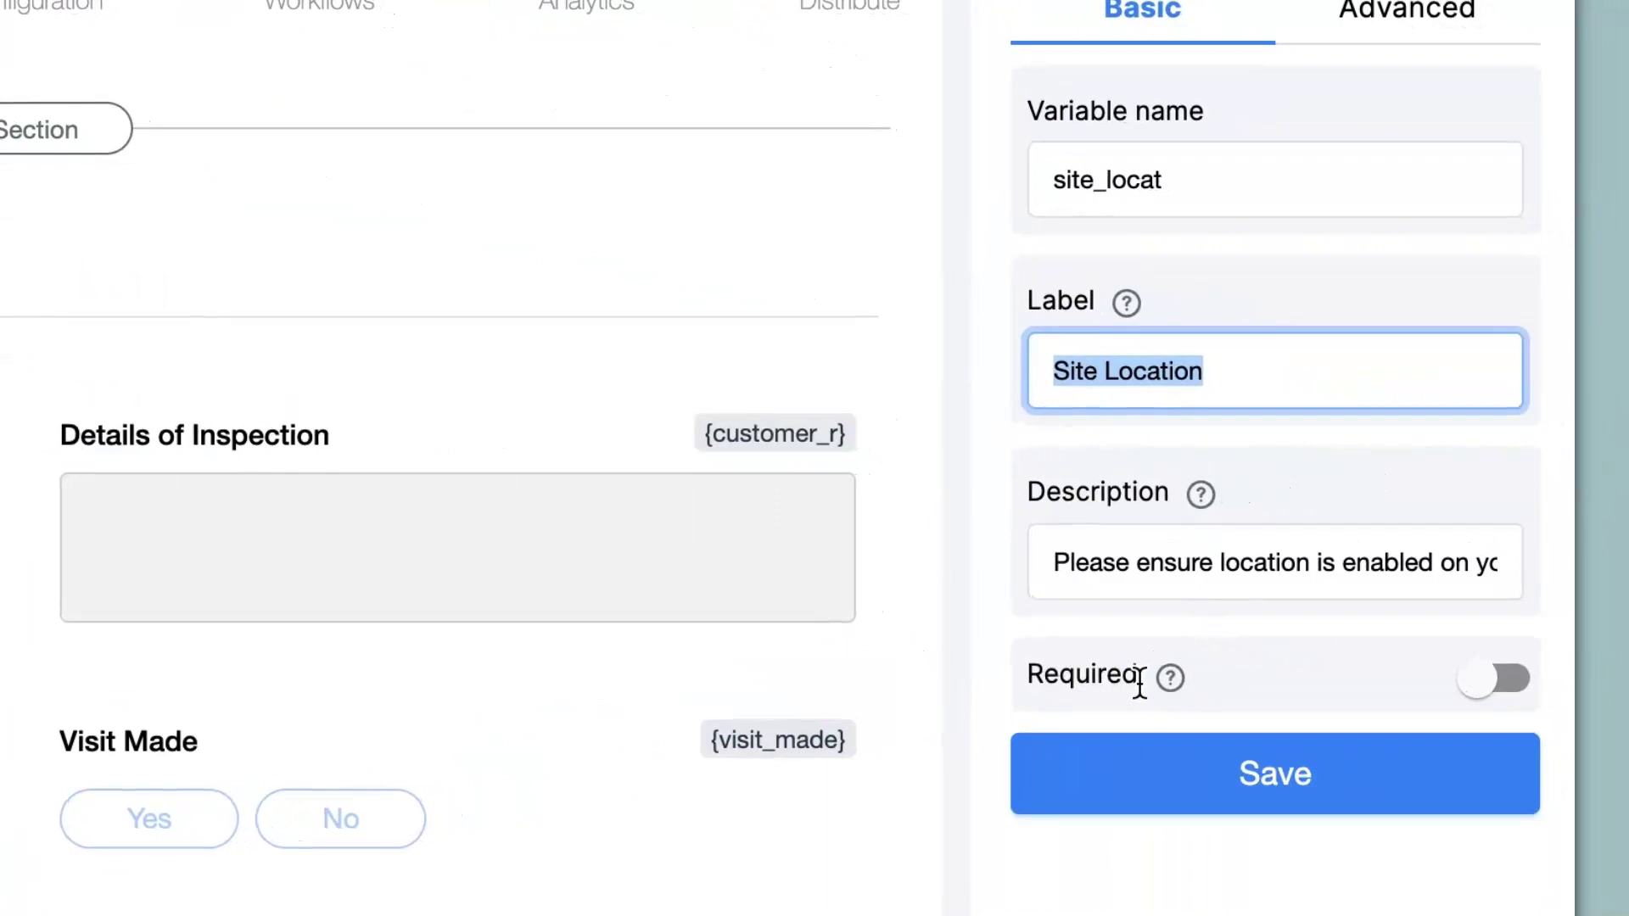
Make Site Location required, stop defaulting to current location, allow manual changes, and save
left_click(1498, 694)
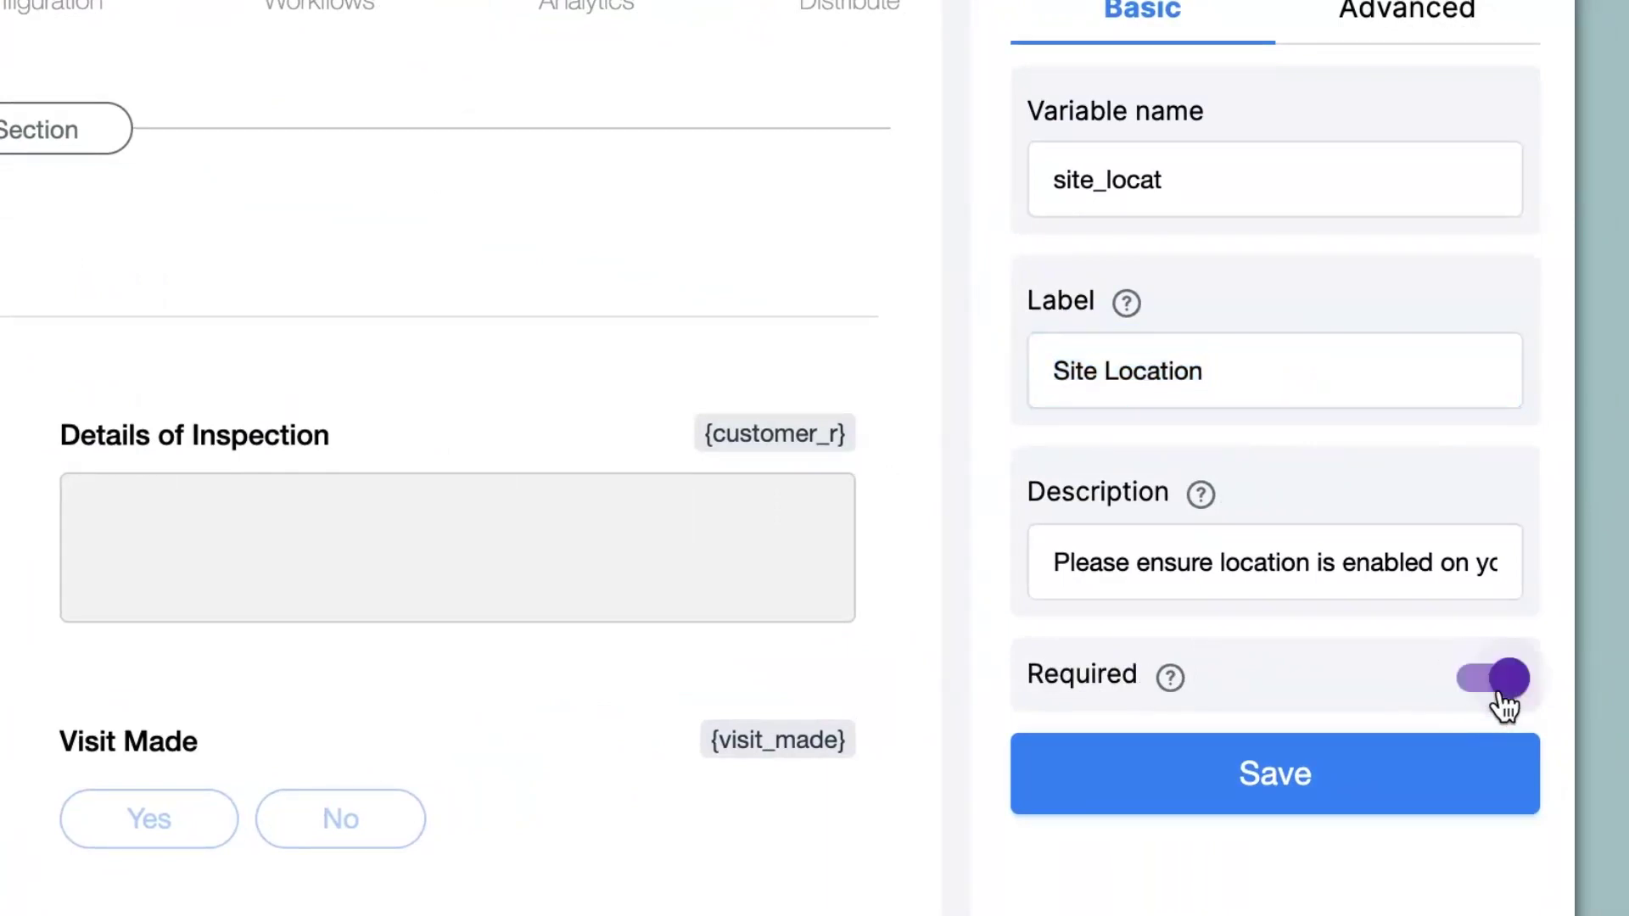
left_click(1277, 787)
left_click(1405, 25)
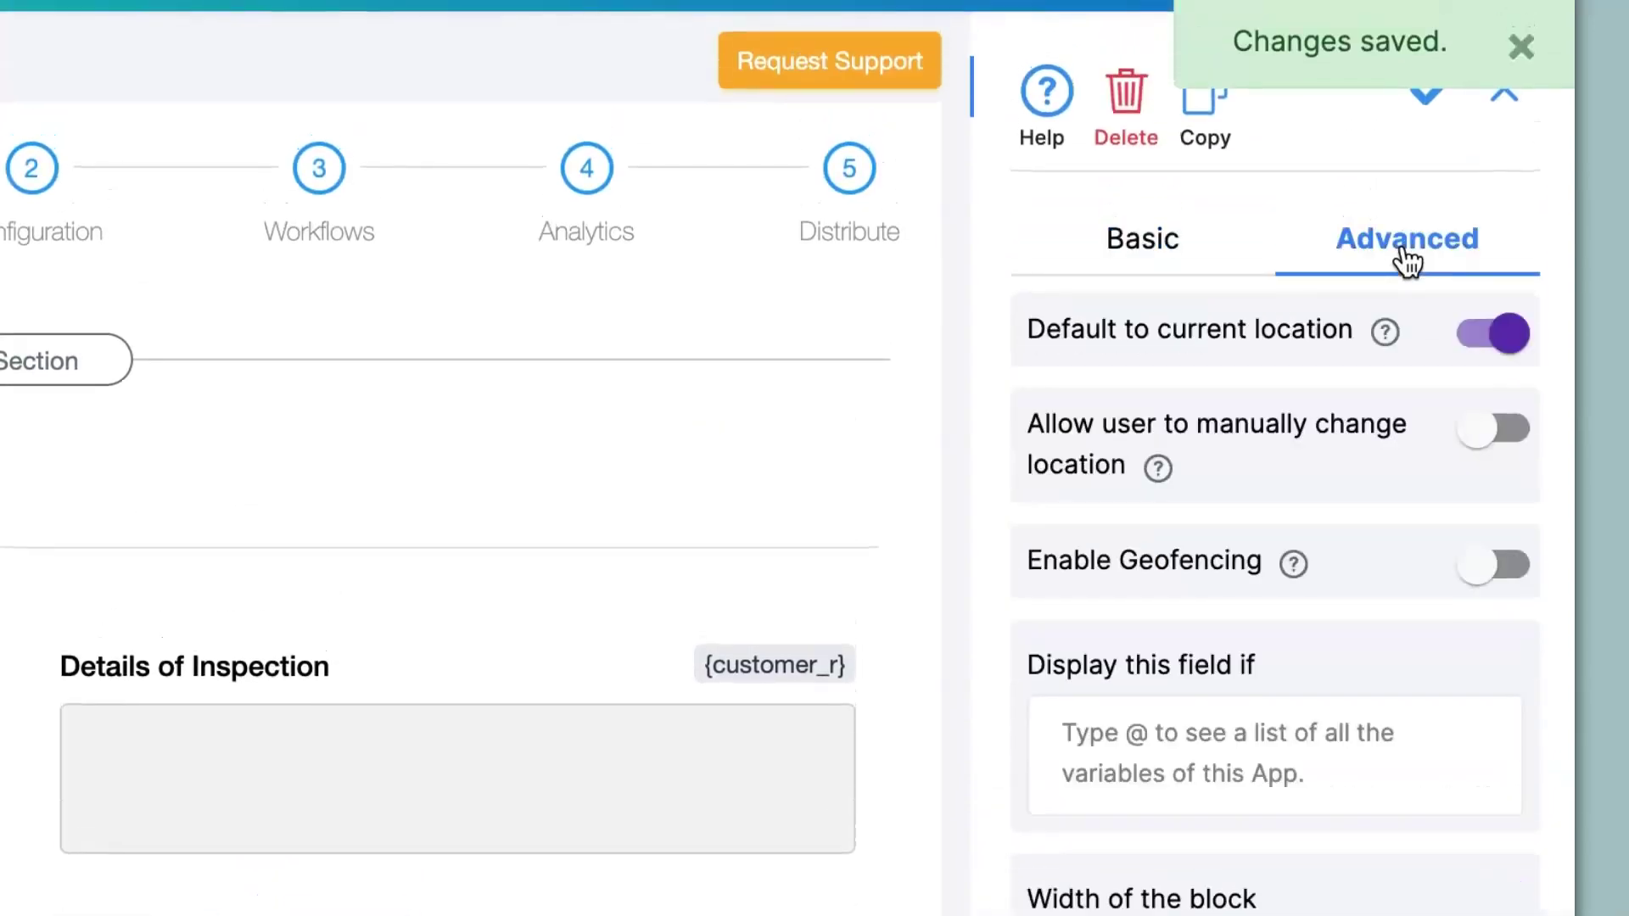
left_click(1499, 338)
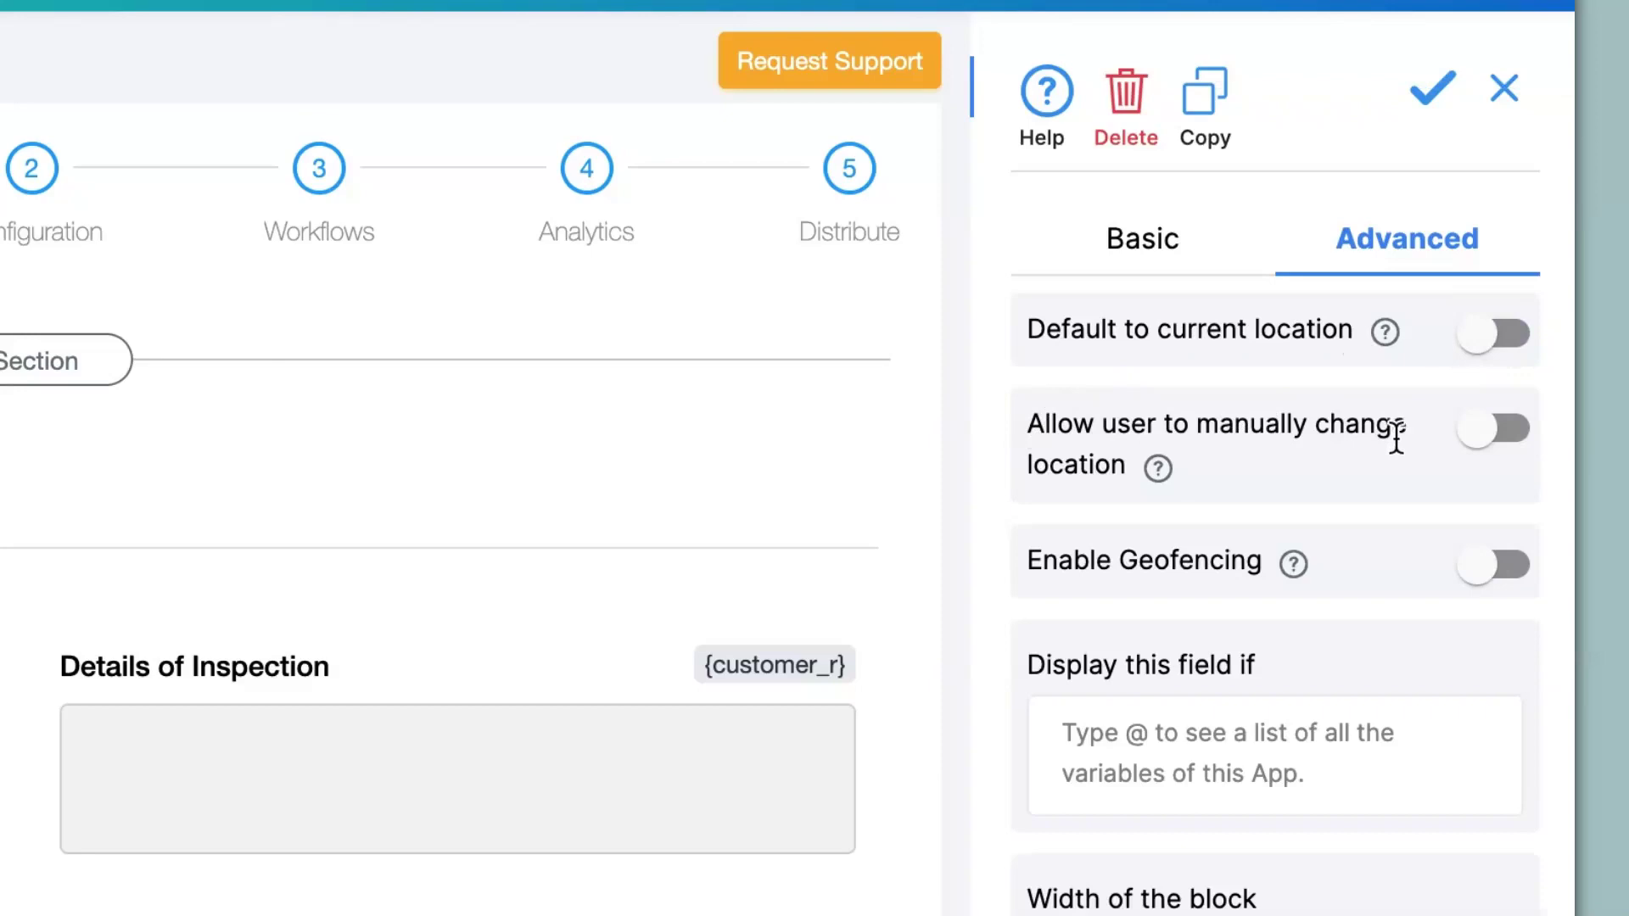
left_click(1505, 452)
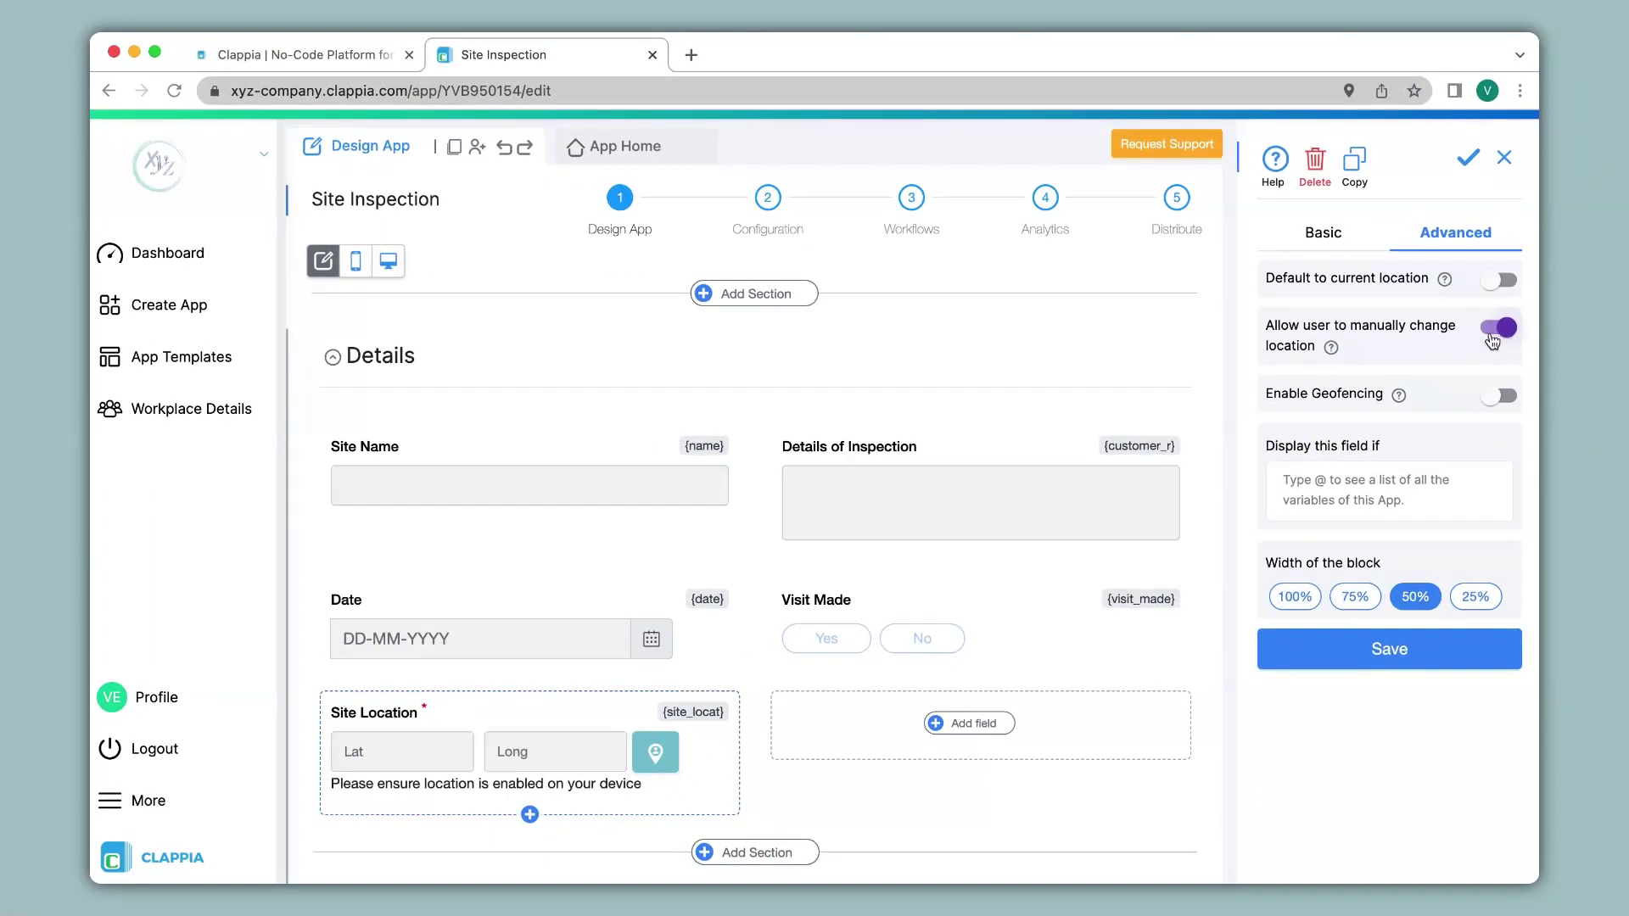
left_click(1369, 655)
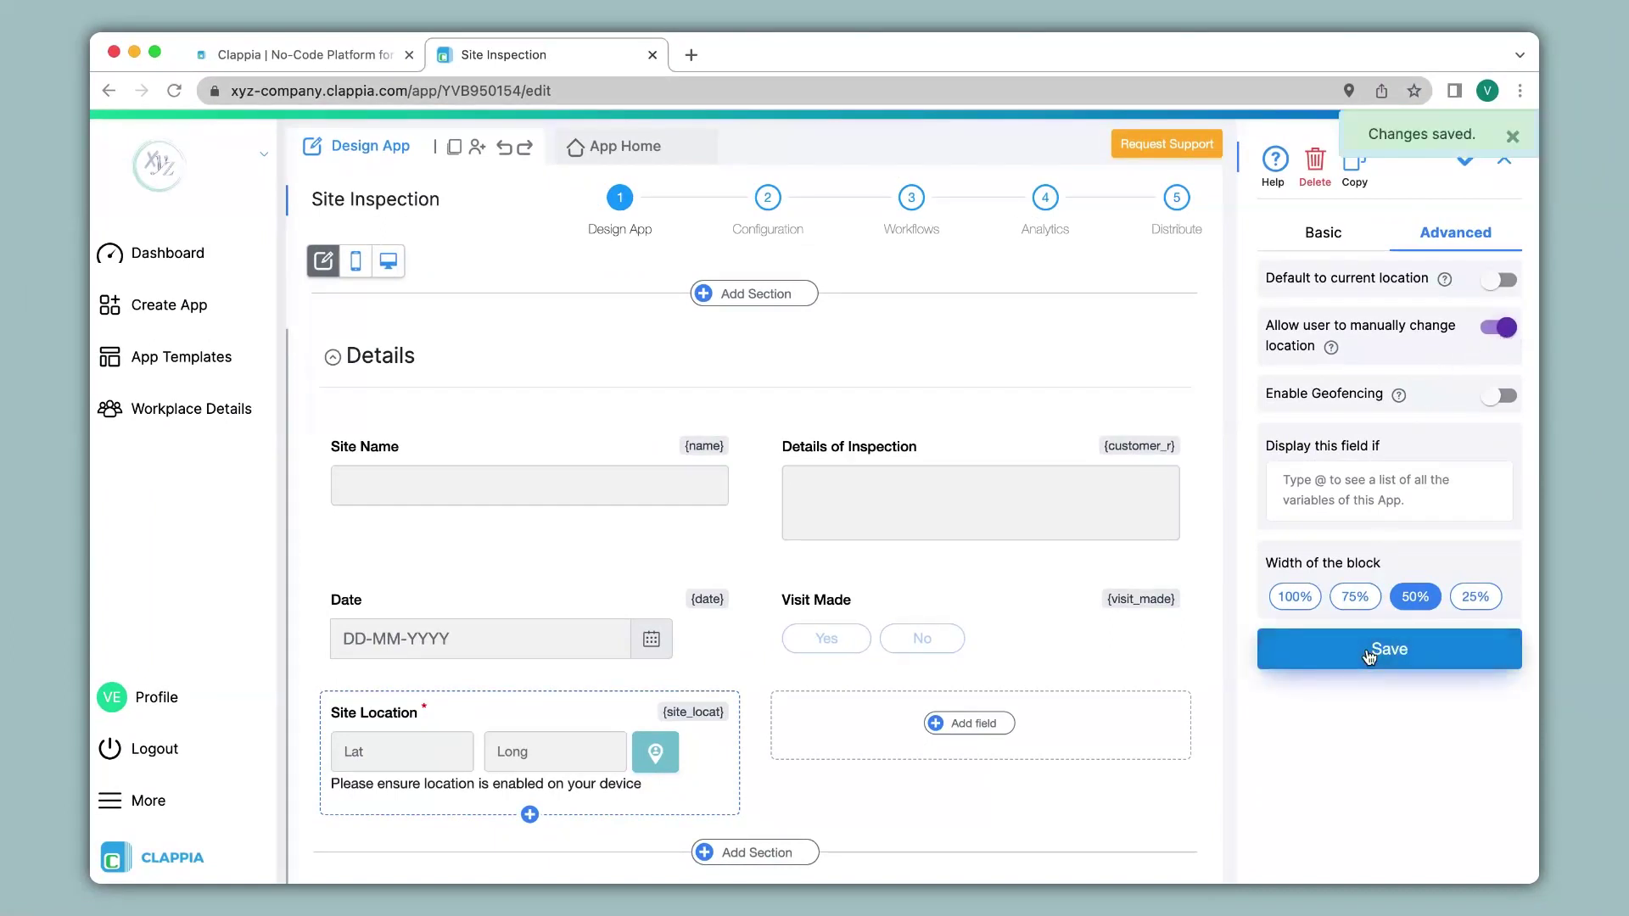
left_click(611, 153)
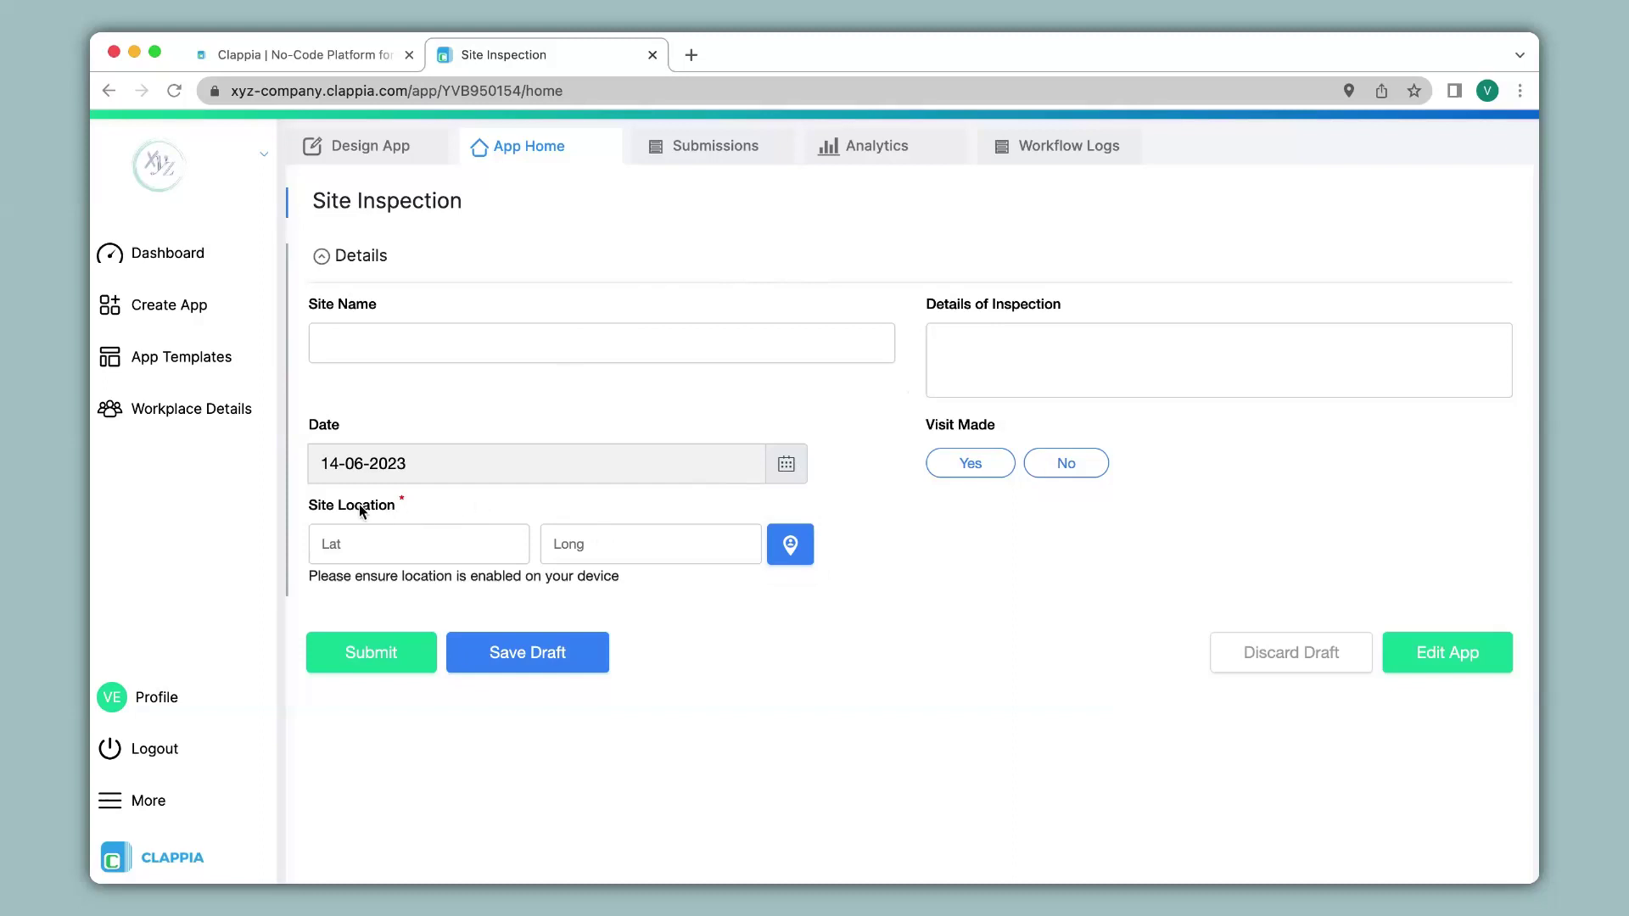
Confirm an empty Site Location triggers the required error, then fill it from the current position
left_click(374, 654)
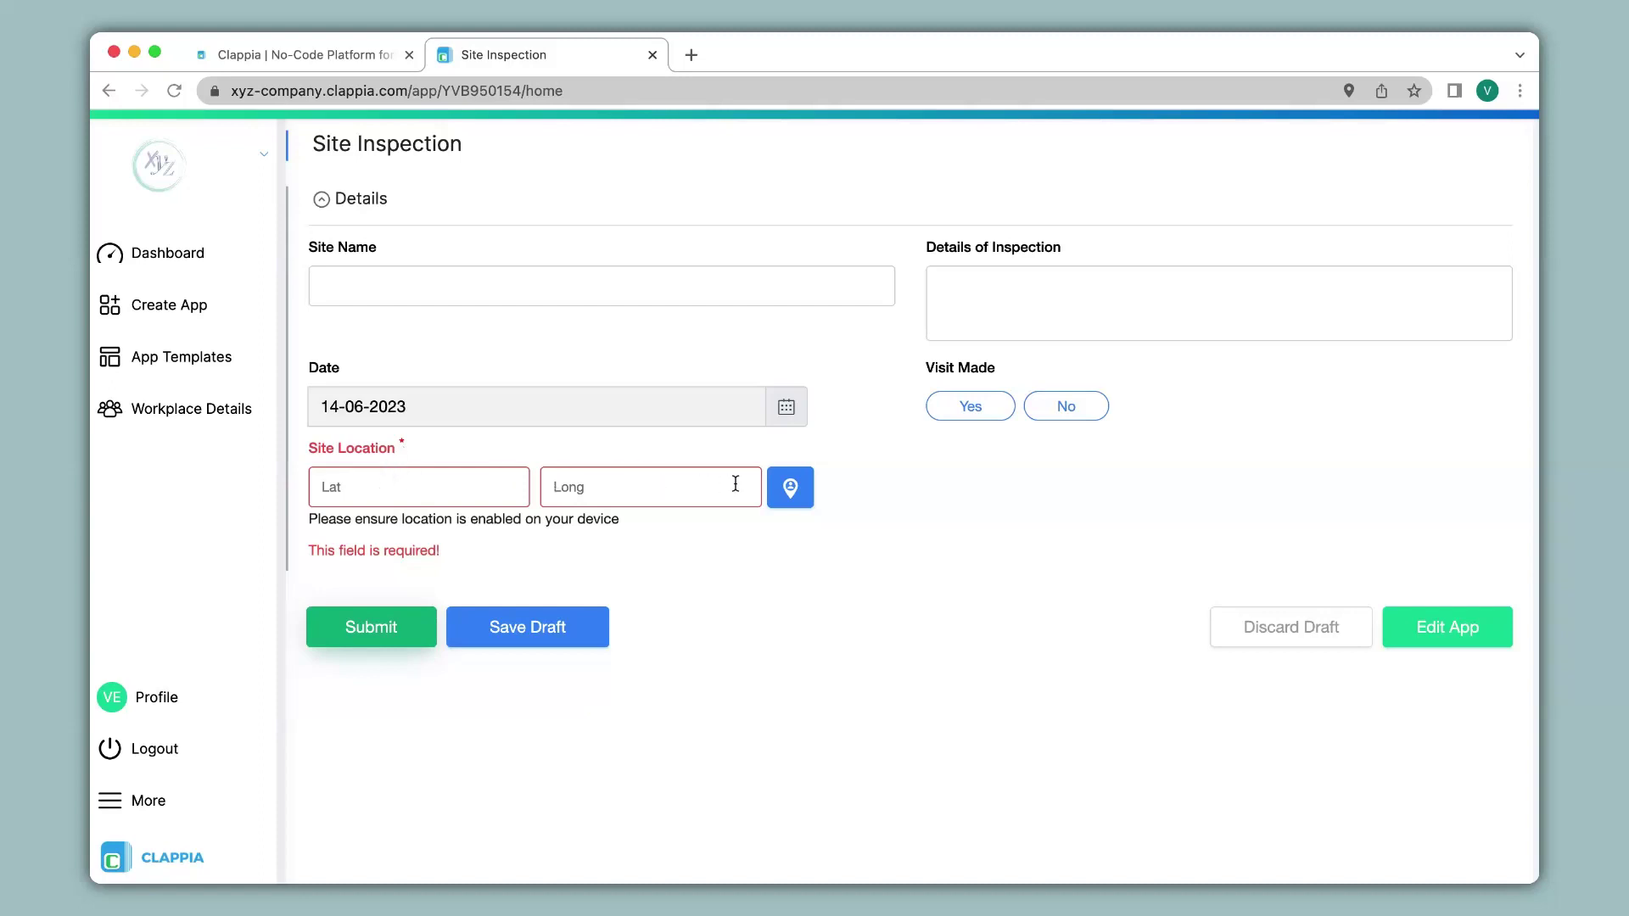
left_click(803, 492)
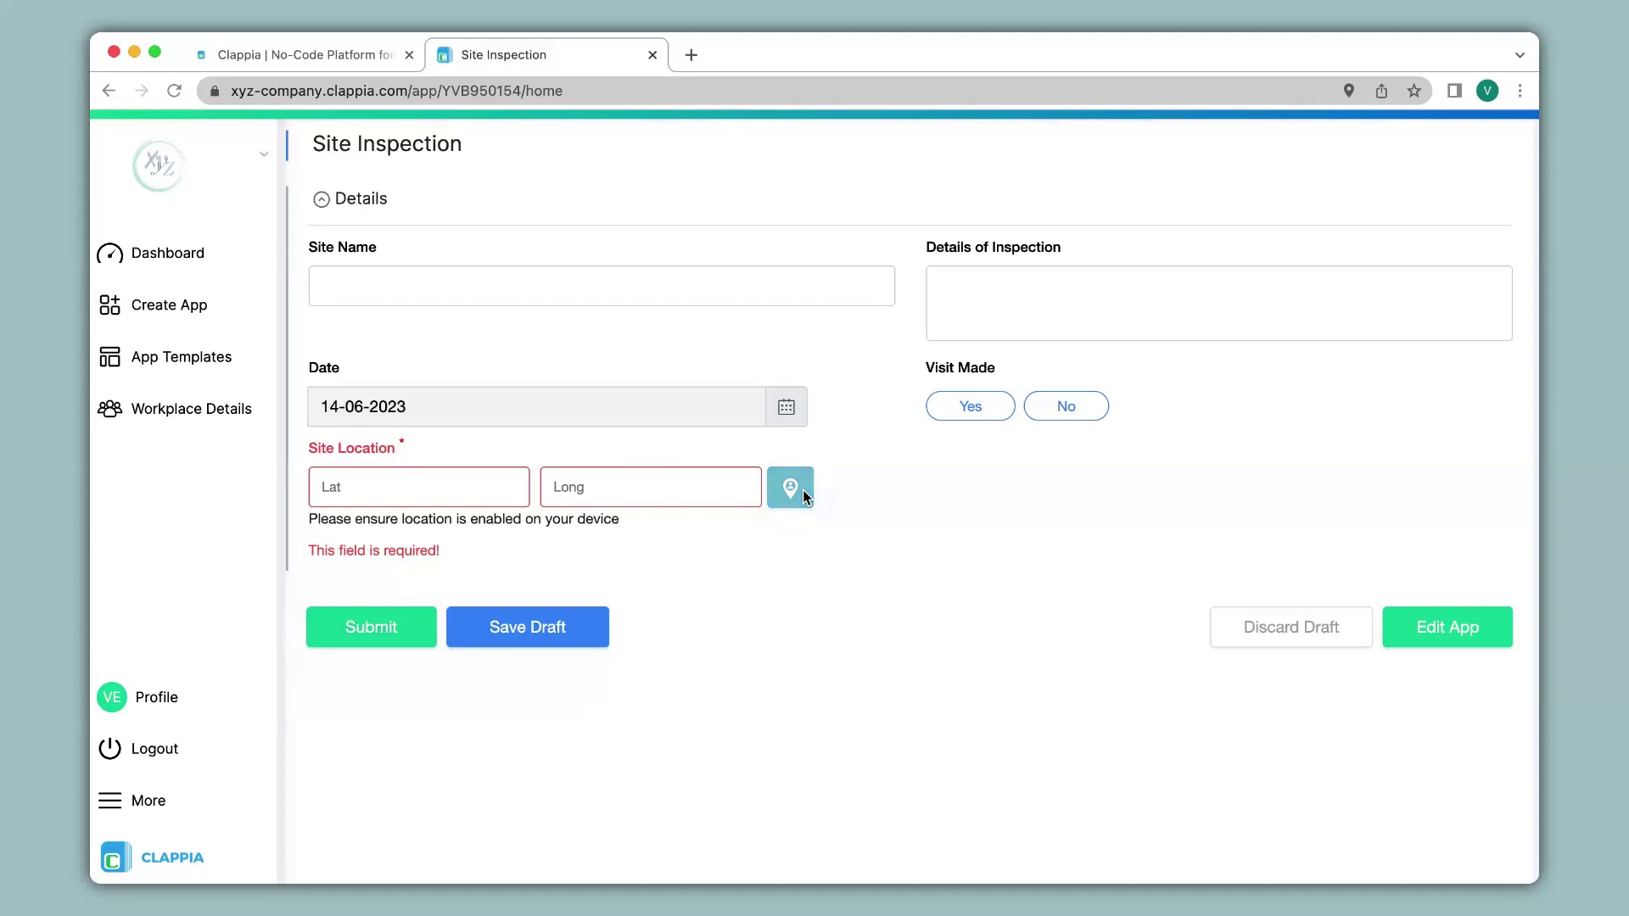
scroll(806, 498, "down", 1)
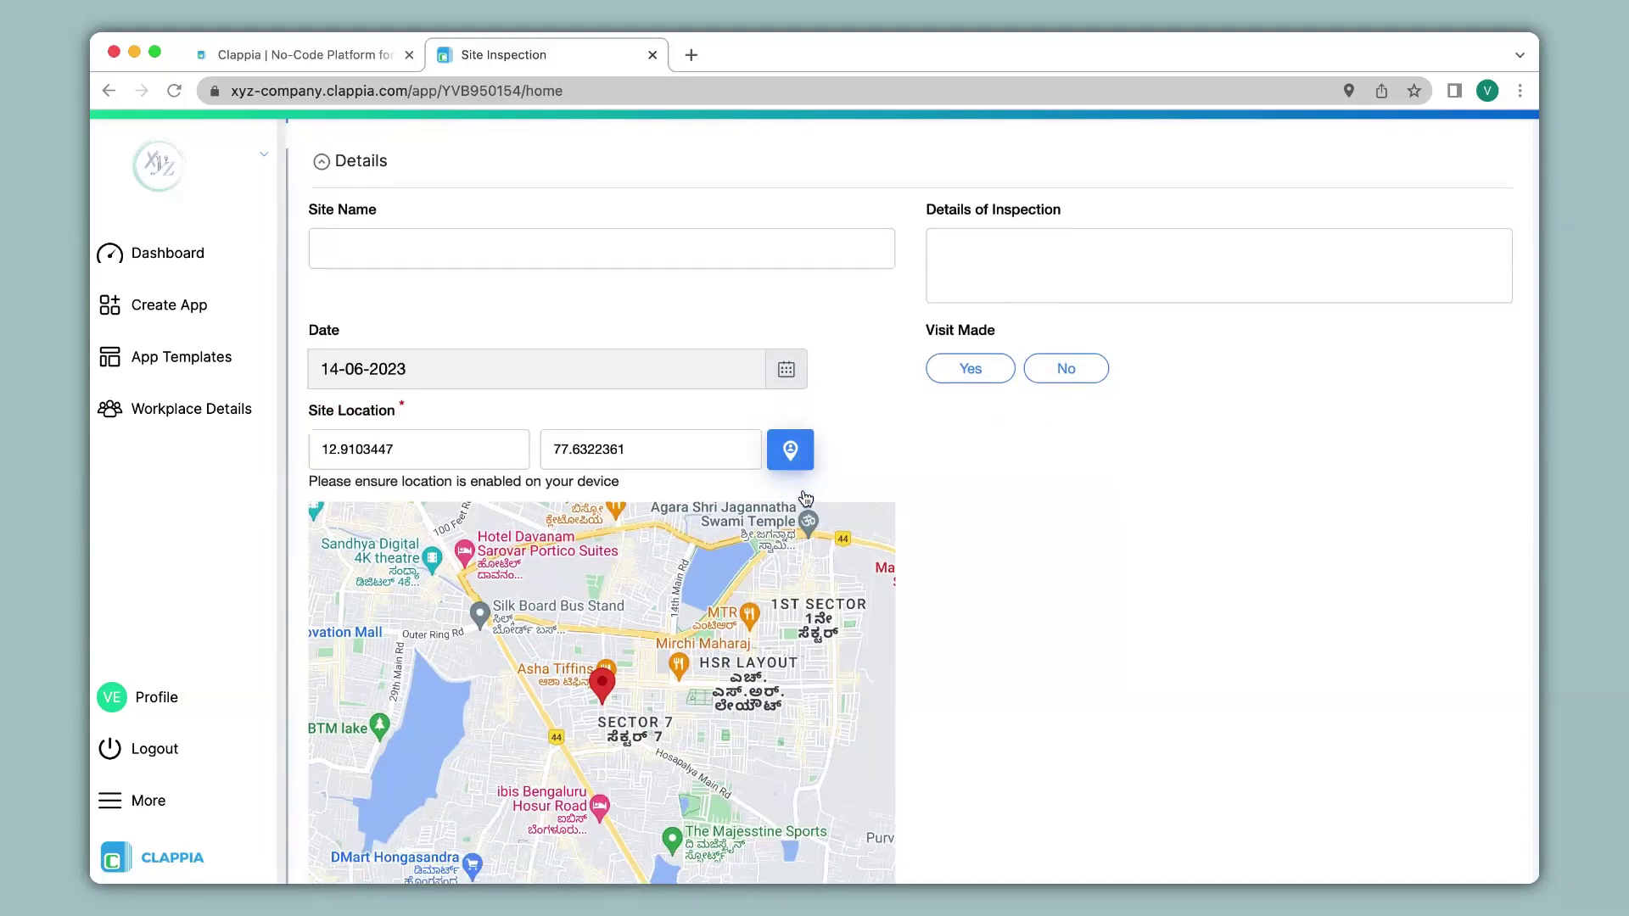
scroll(806, 498, "down", 4)
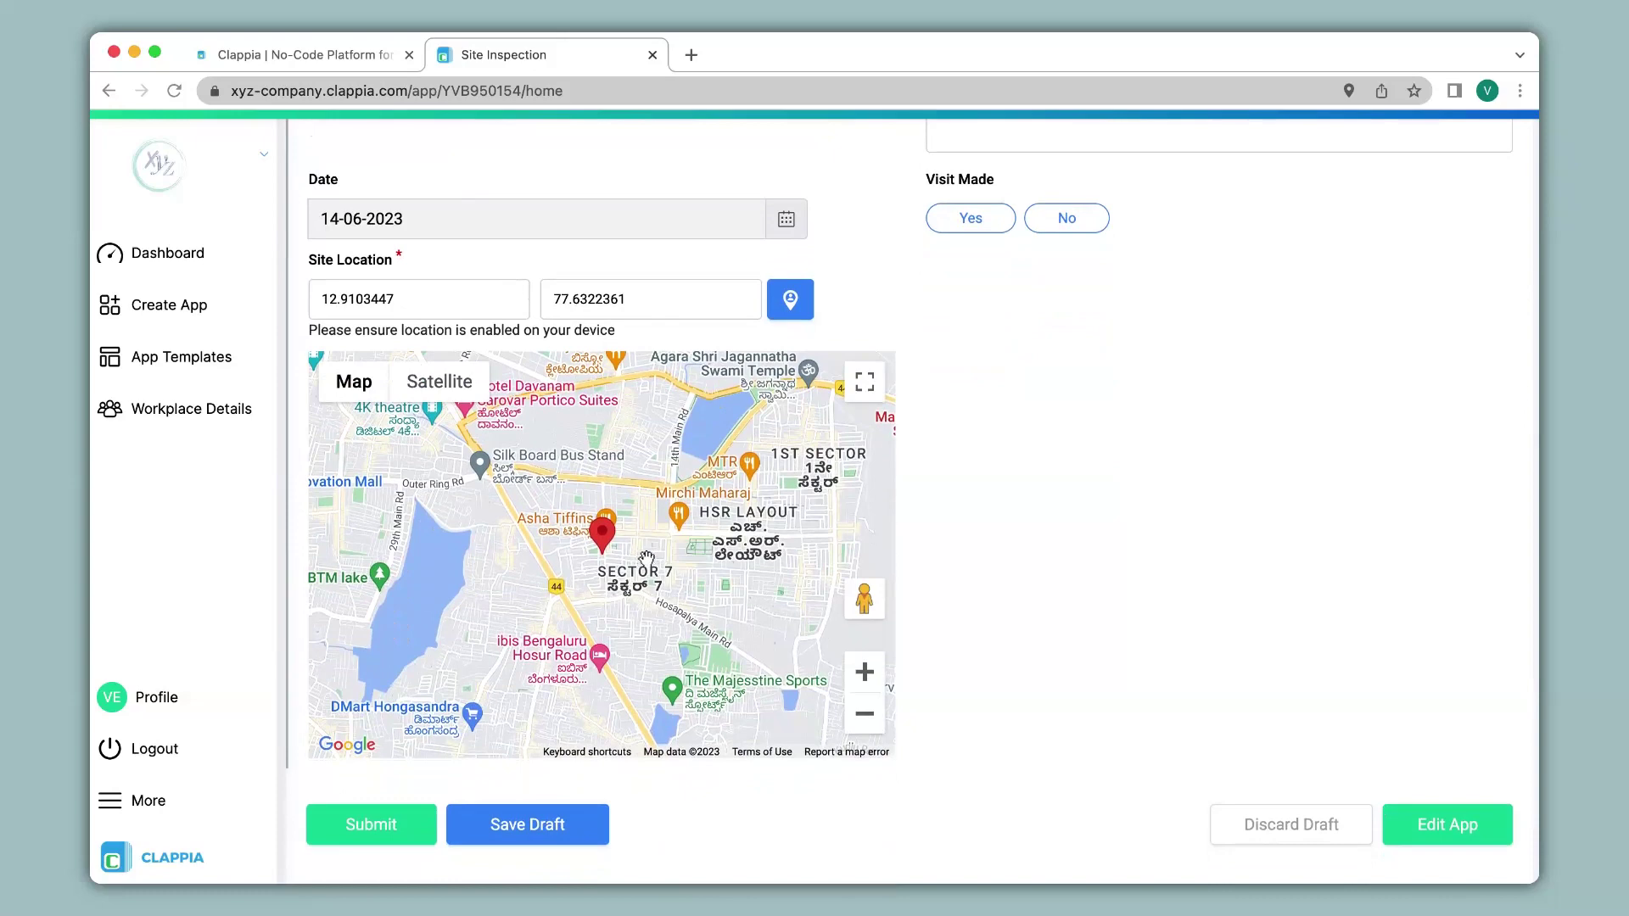
Drag the map pin to a new spot around the Sector 7 area
left_click_drag(646, 560, 531, 552)
left_click_drag(488, 552, 476, 549)
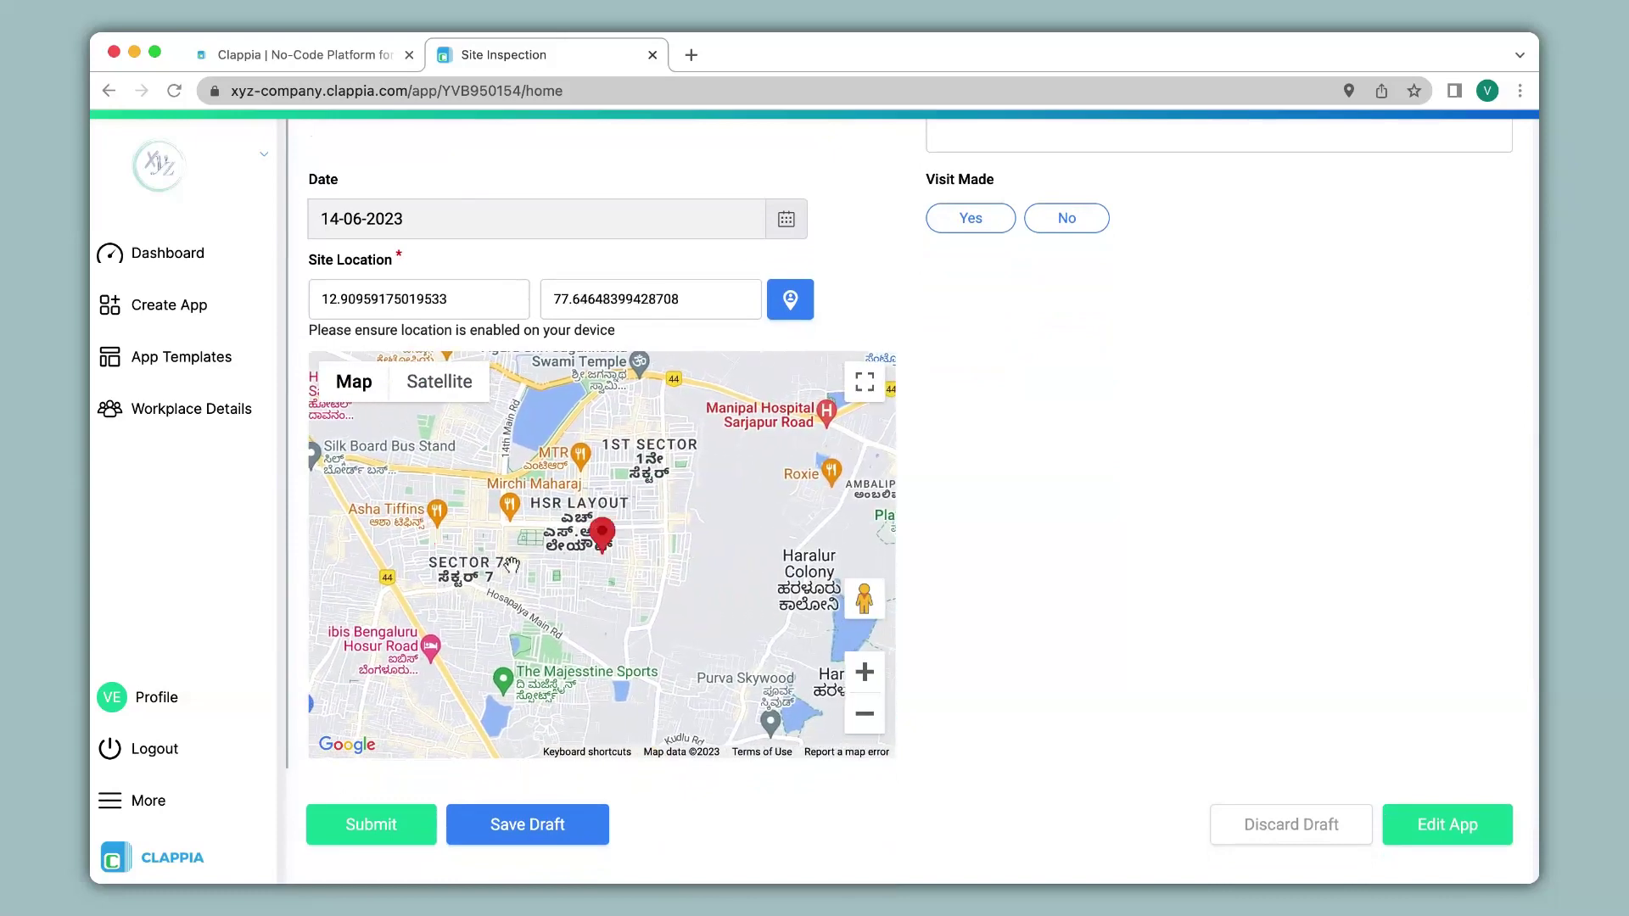
scroll(626, 564, "up", 4)
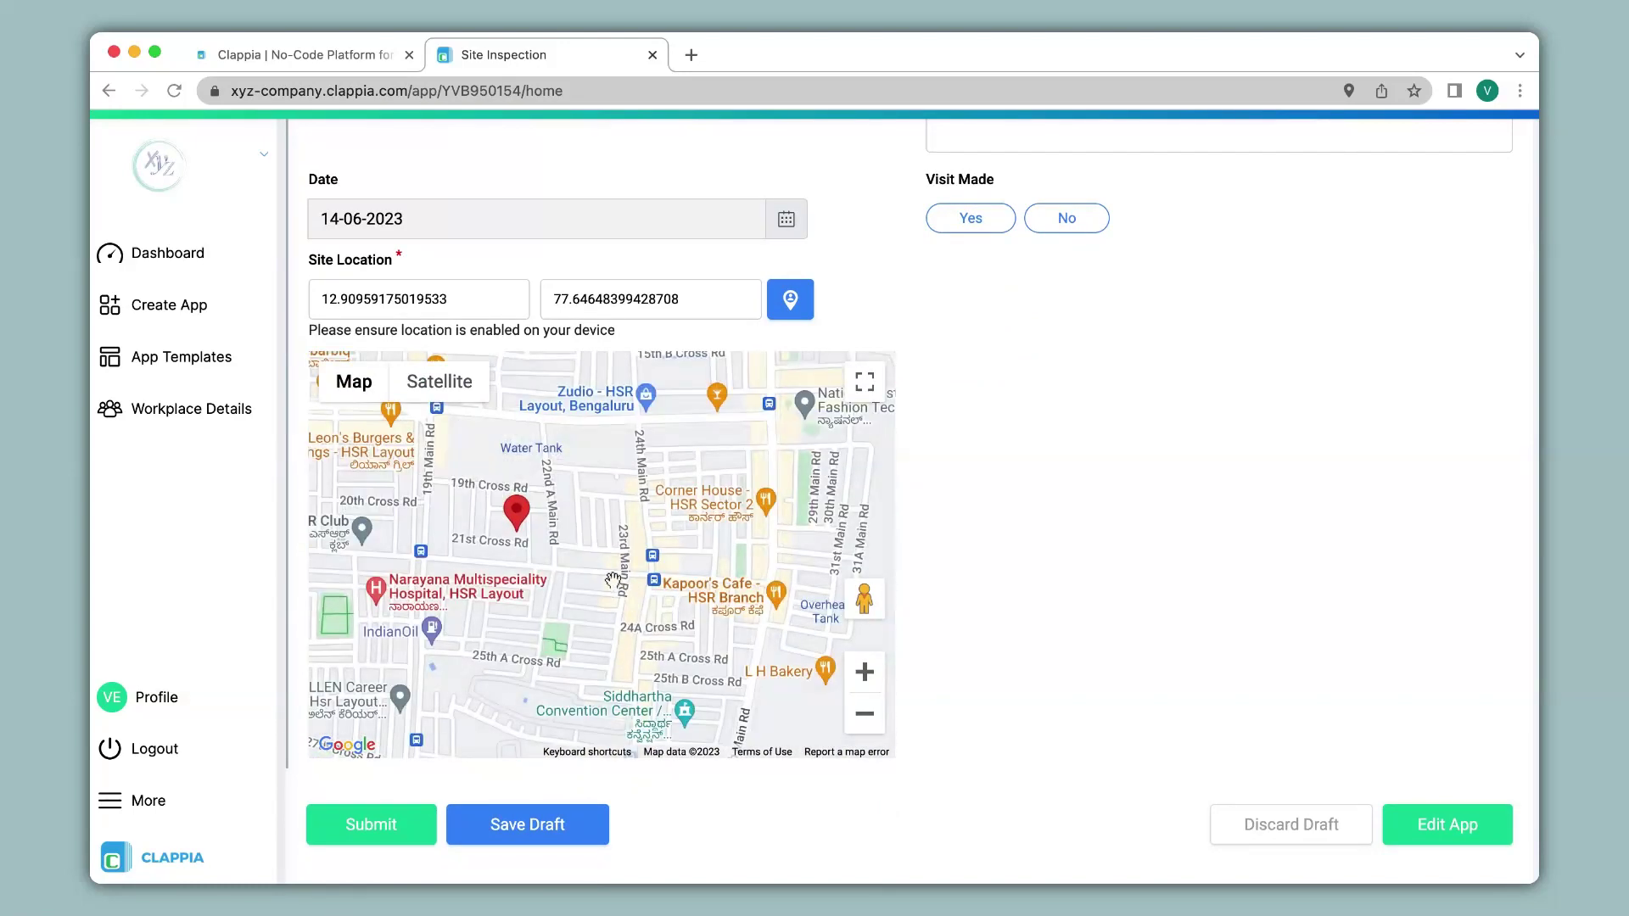
scroll(611, 586, "down", 5)
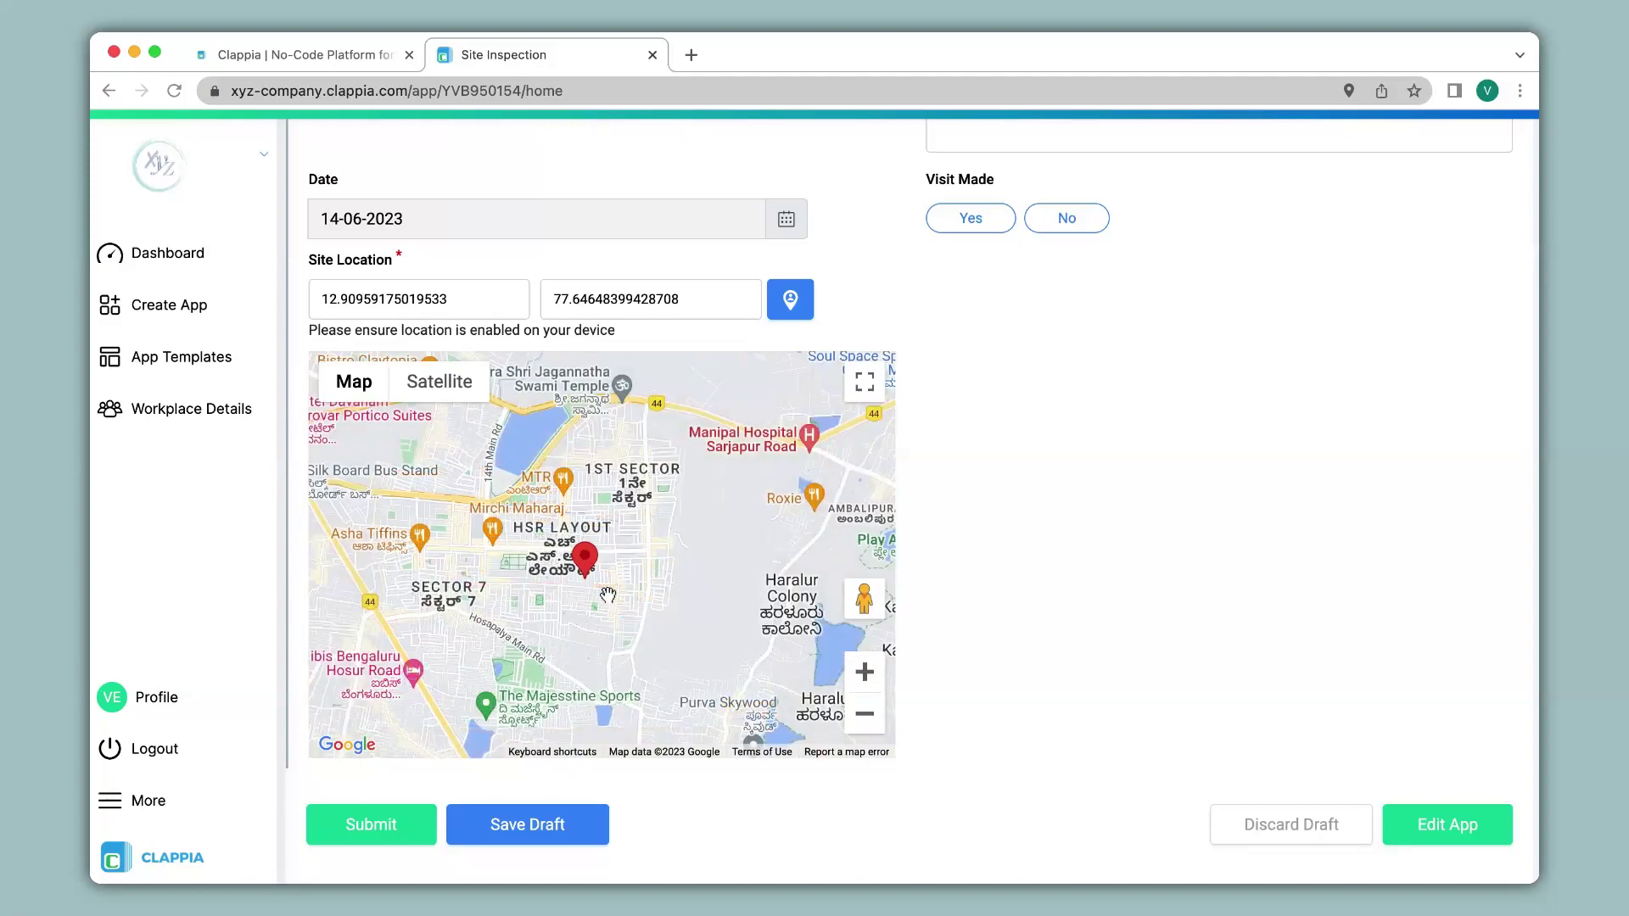
scroll(608, 593, "up", 5)
left_click(386, 149)
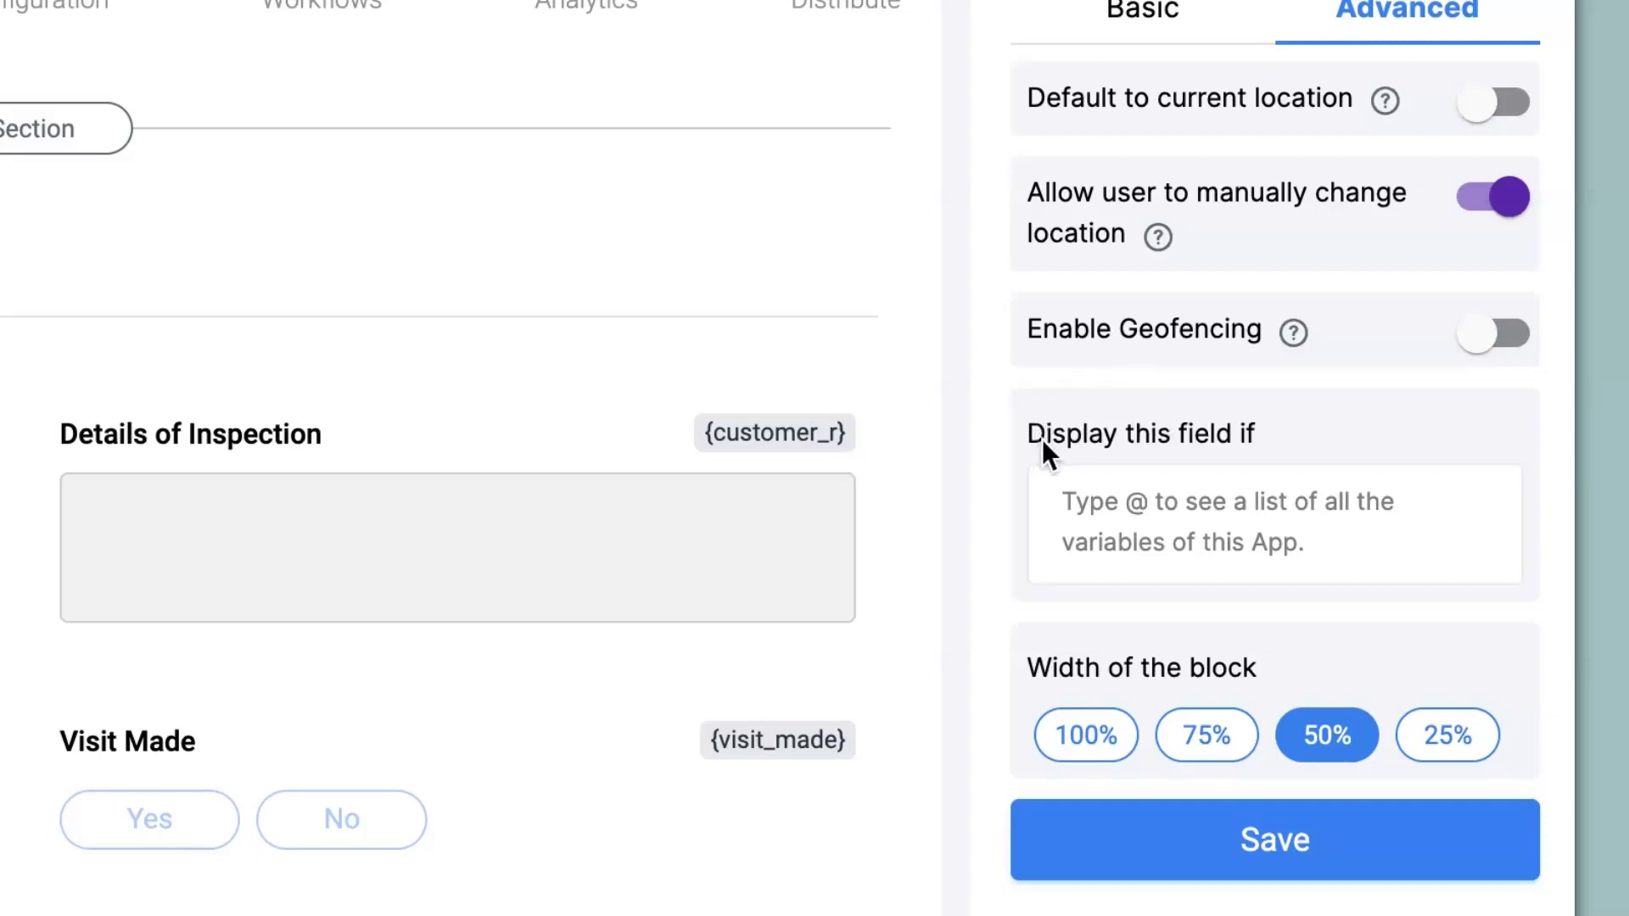
left_click(1216, 522)
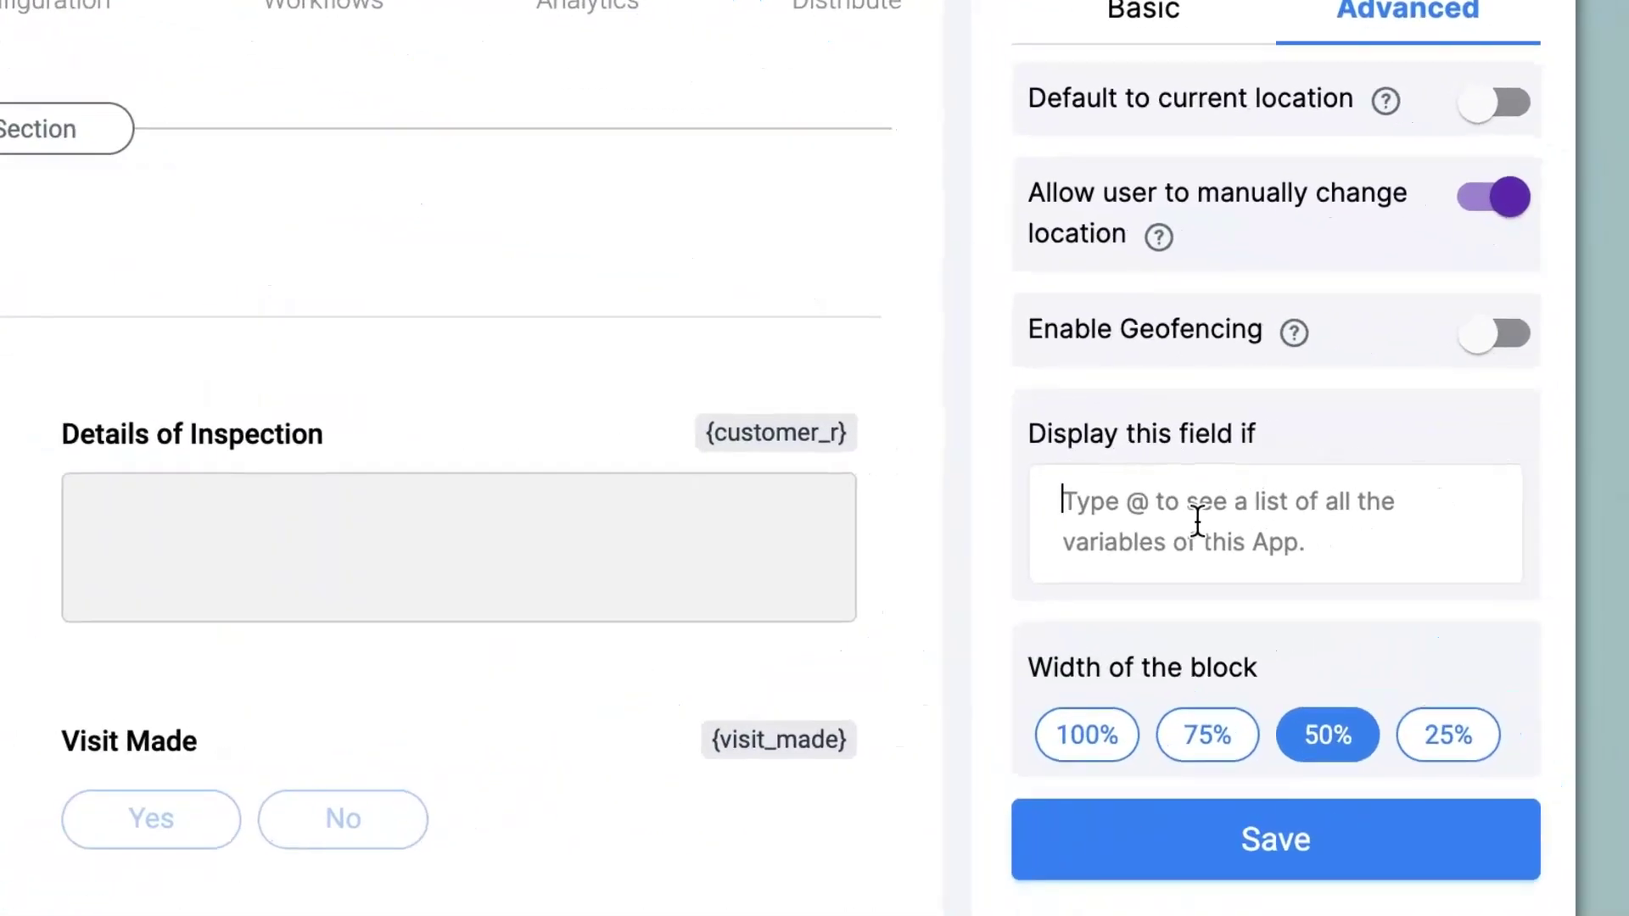
Set Site Location's display condition to {visit_made}="Yes" and save it
left_click(1197, 521)
type("@")
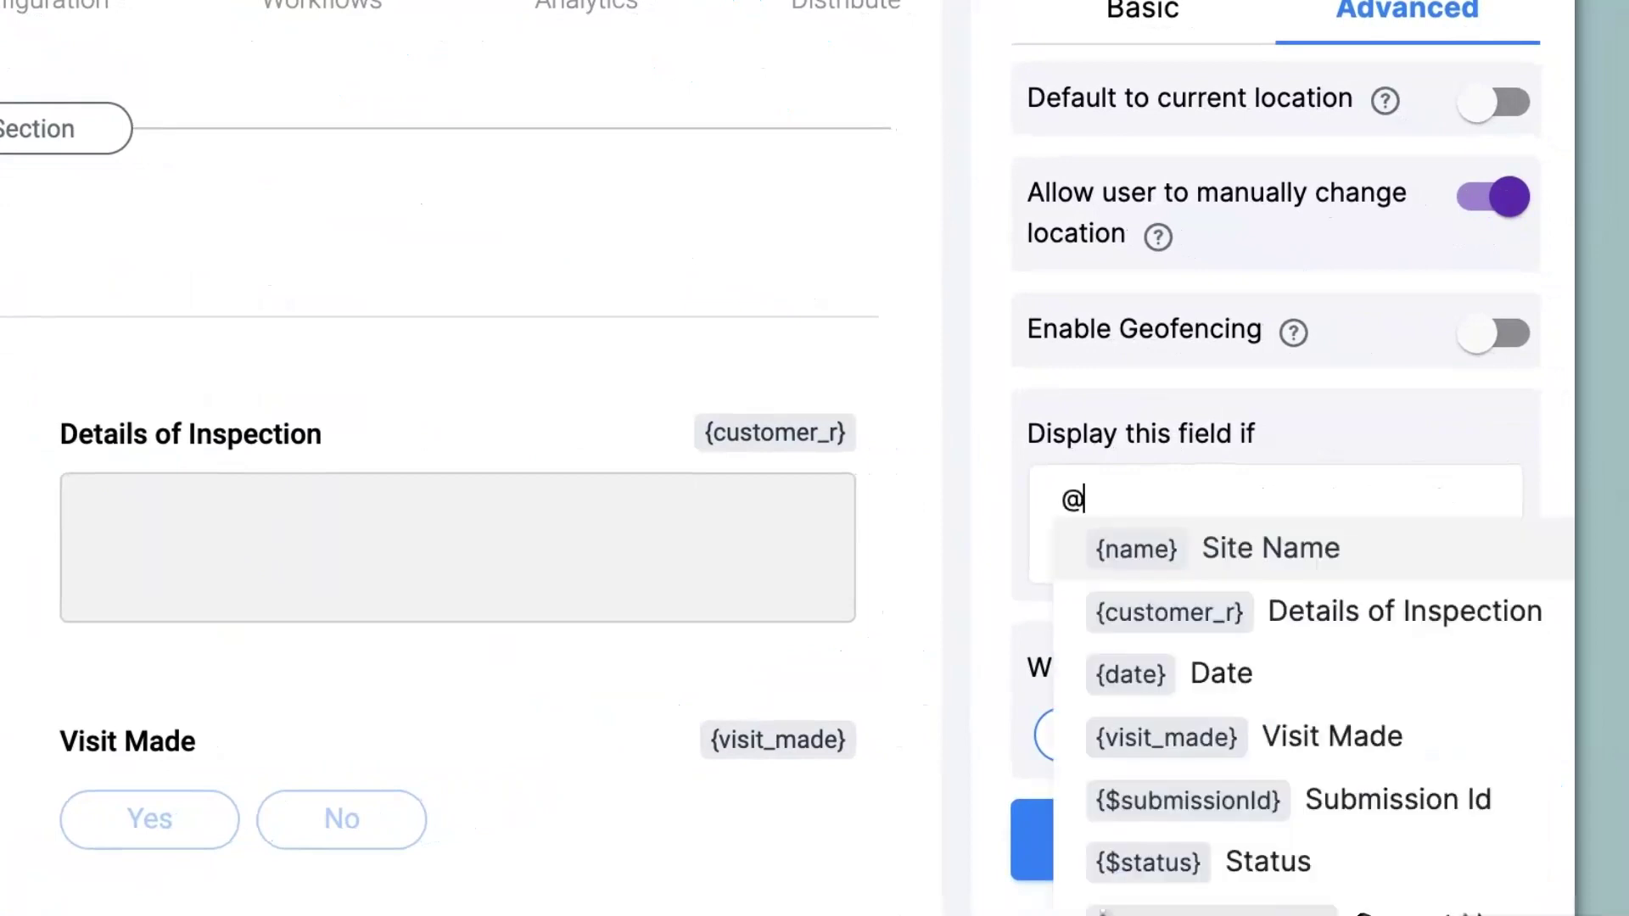
type("vis")
key("Return")
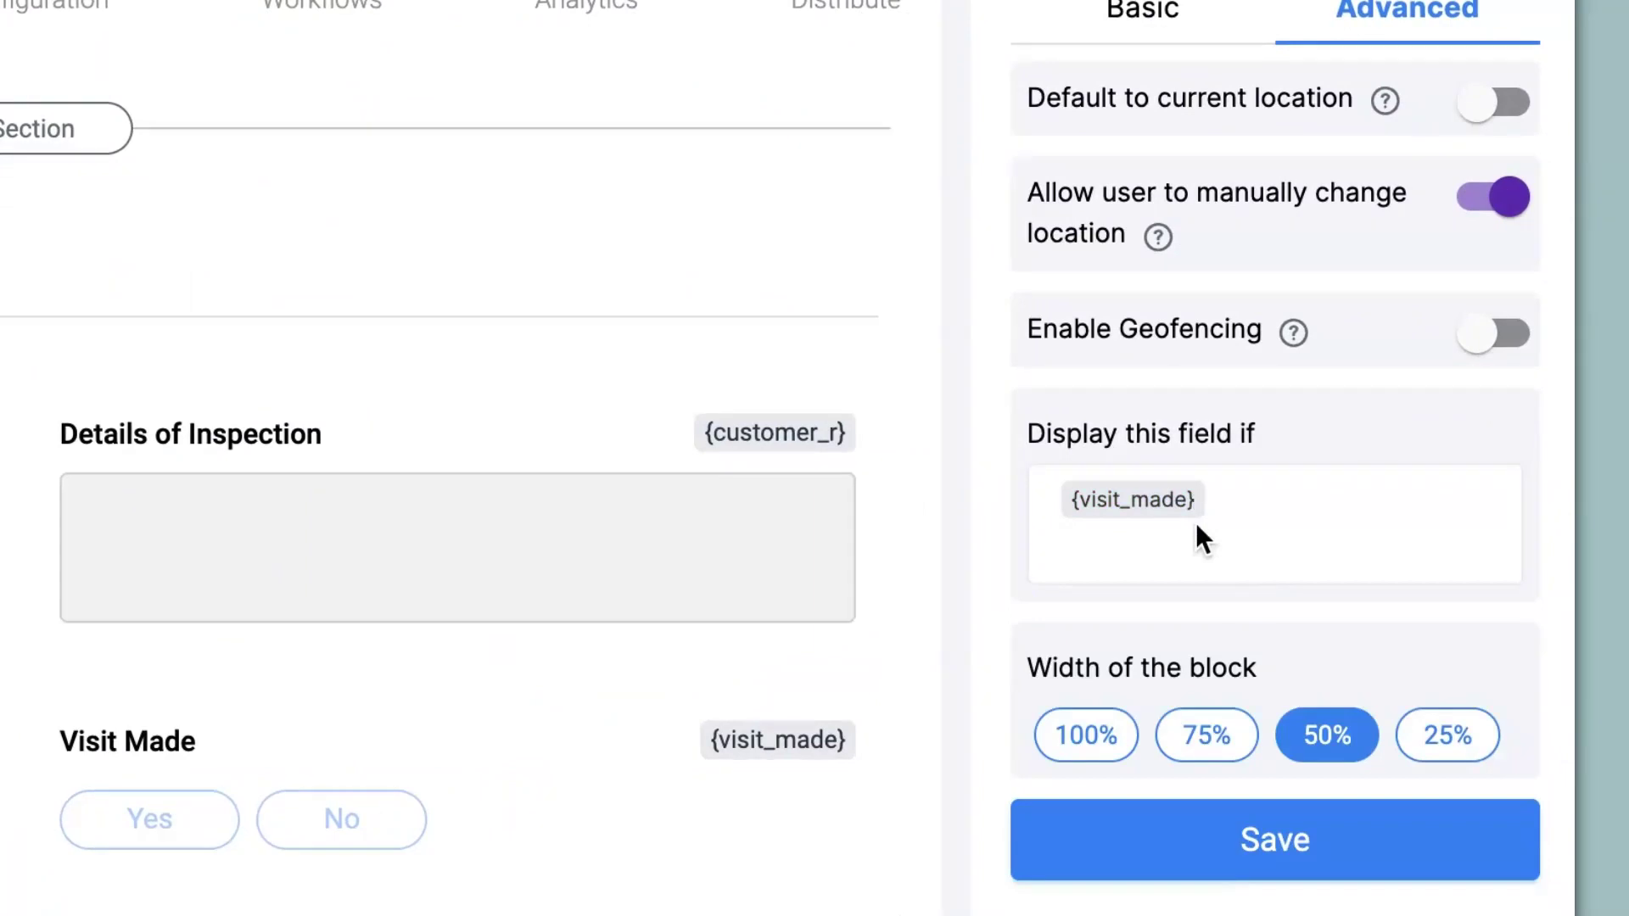
type("=\"Yes")
left_click(1290, 844)
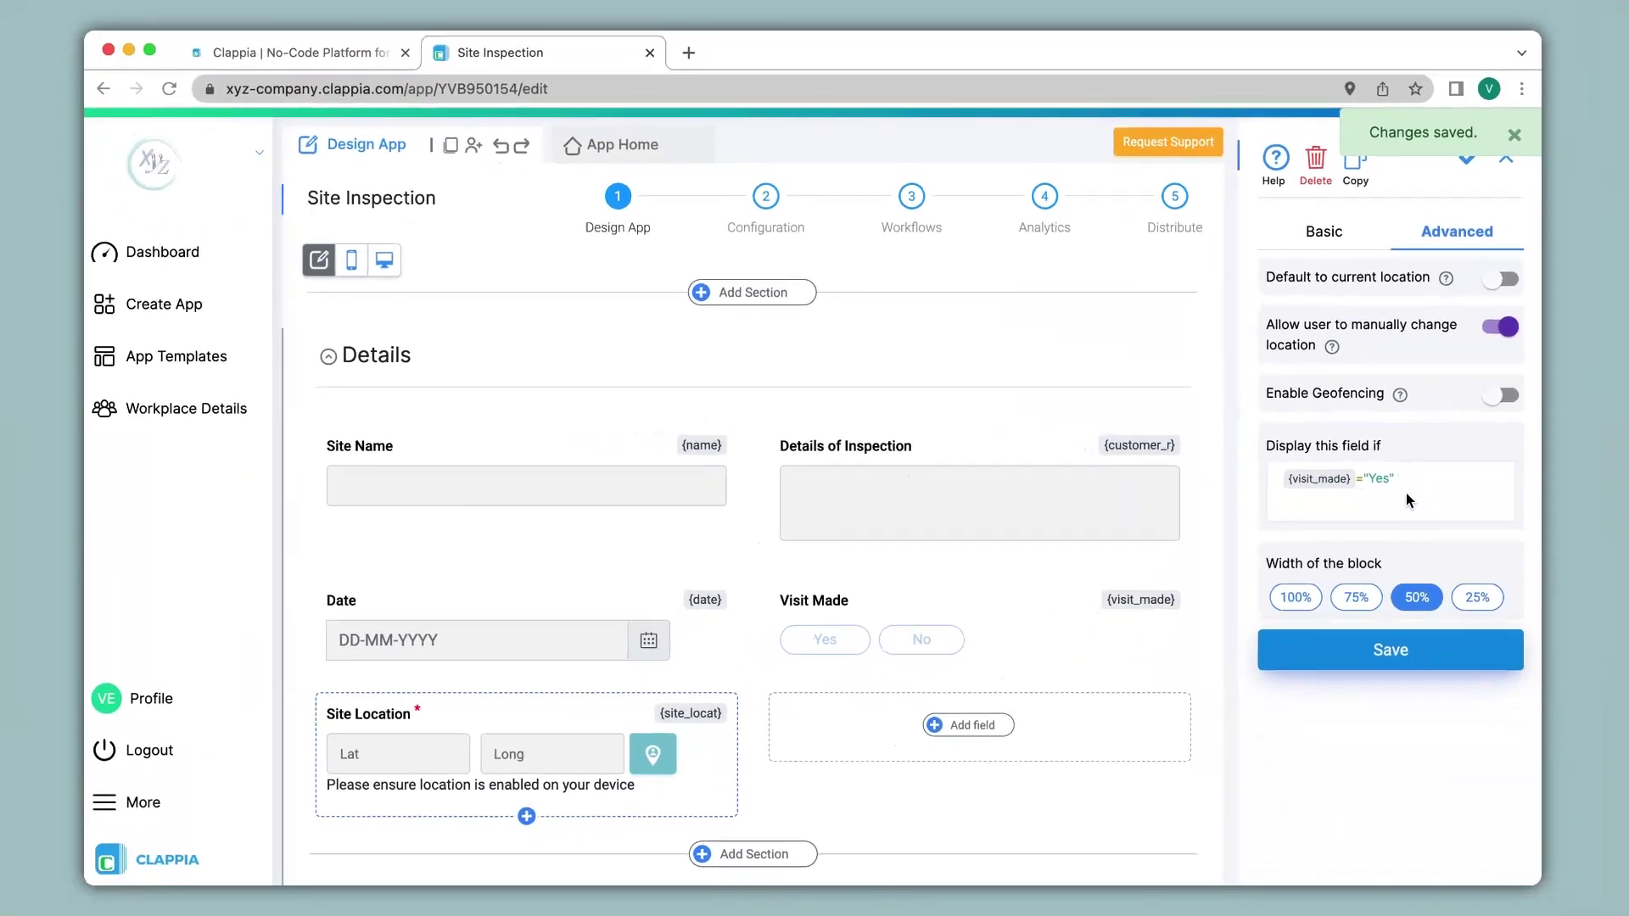
left_click(577, 150)
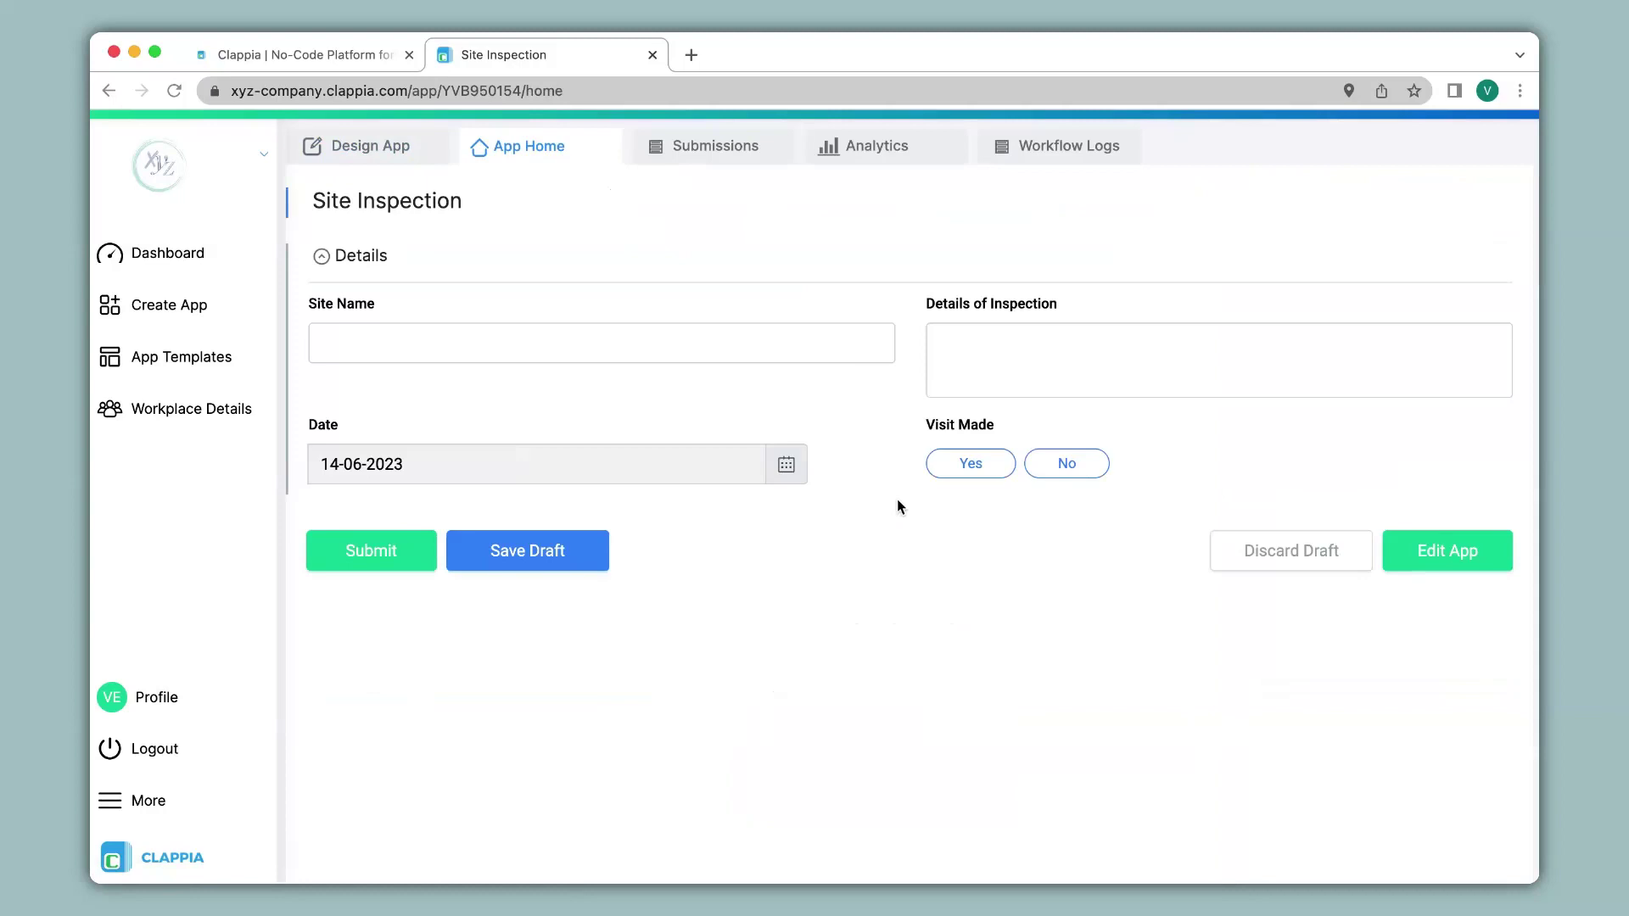
Set Visit Made to Yes, Site Name to XYZ, fill current location, and submit
left_click(1056, 461)
left_click(929, 472)
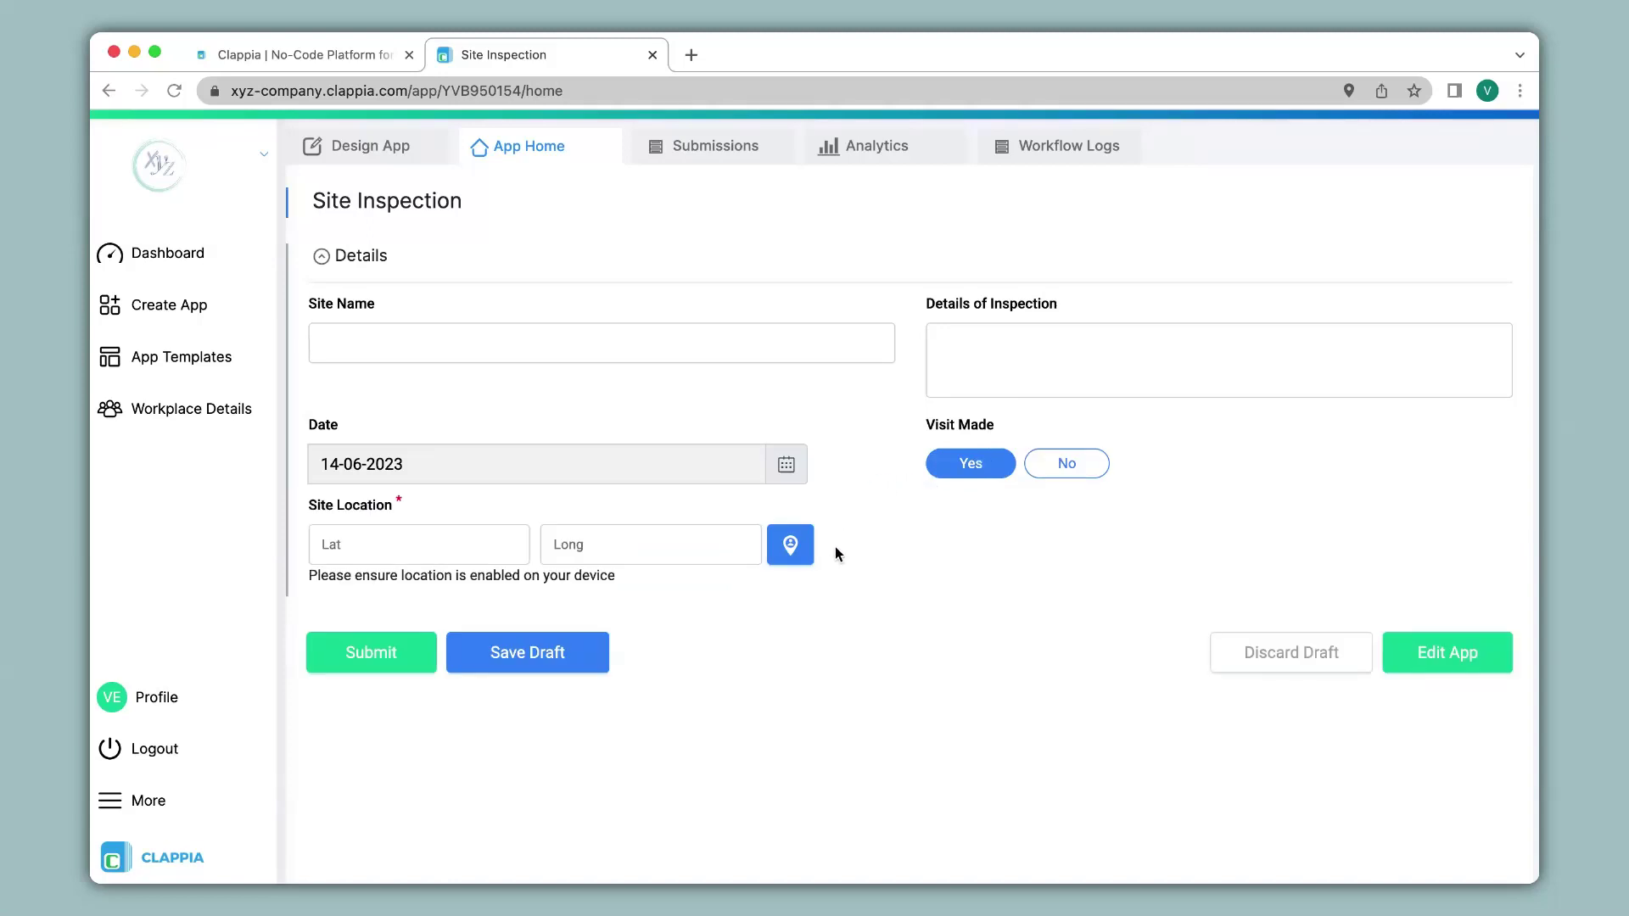
left_click(433, 346)
left_click(441, 389)
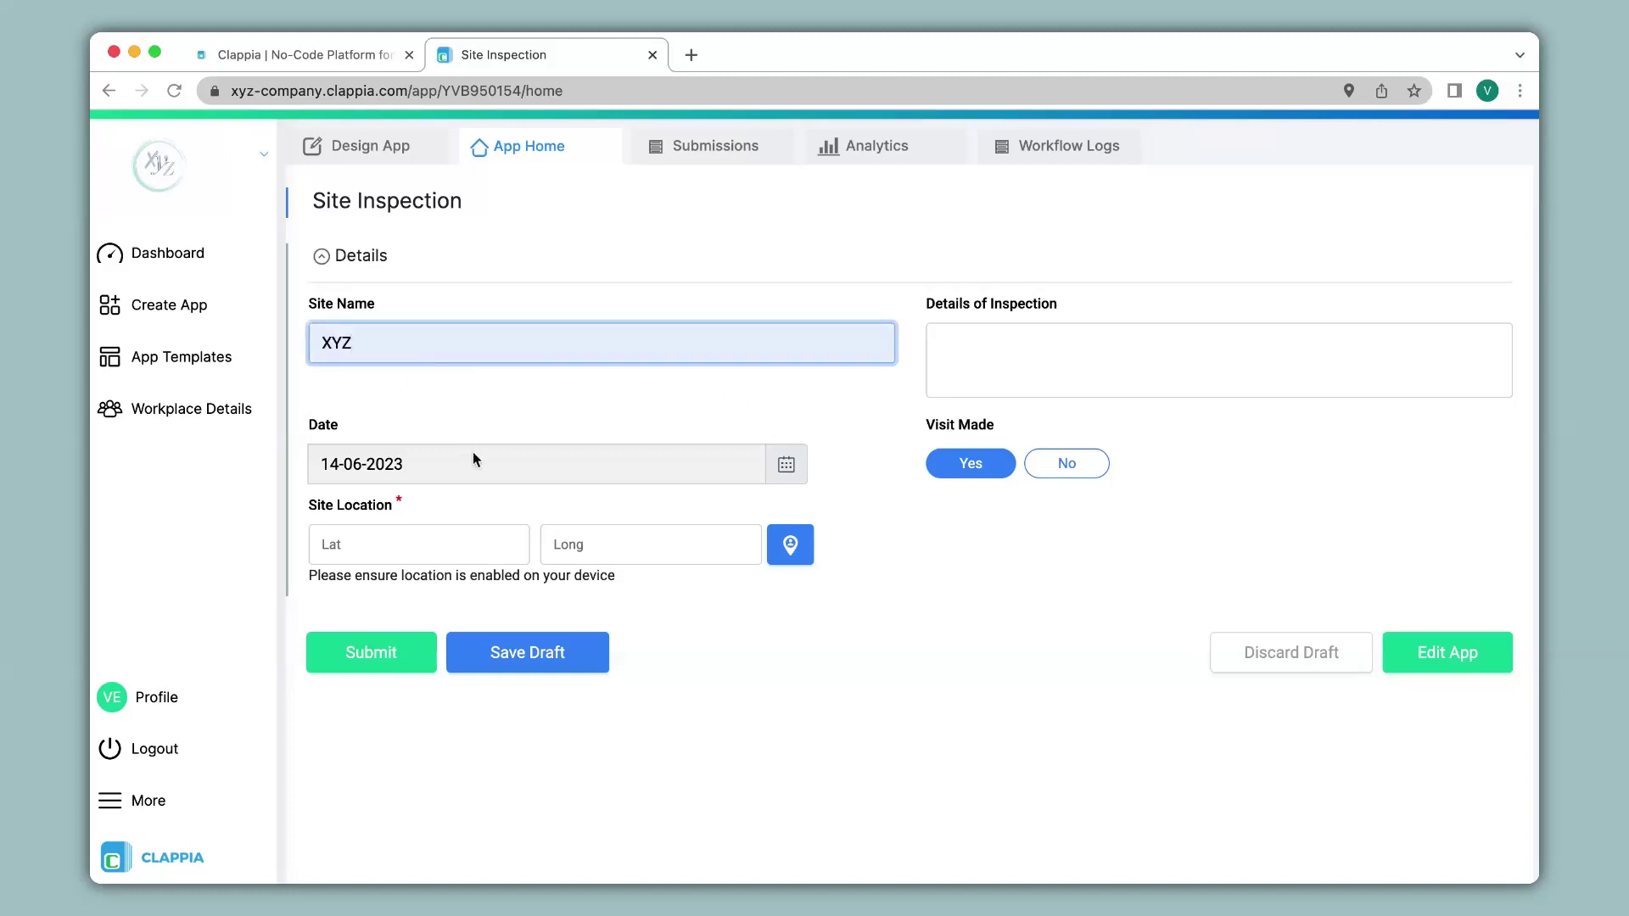
left_click(793, 547)
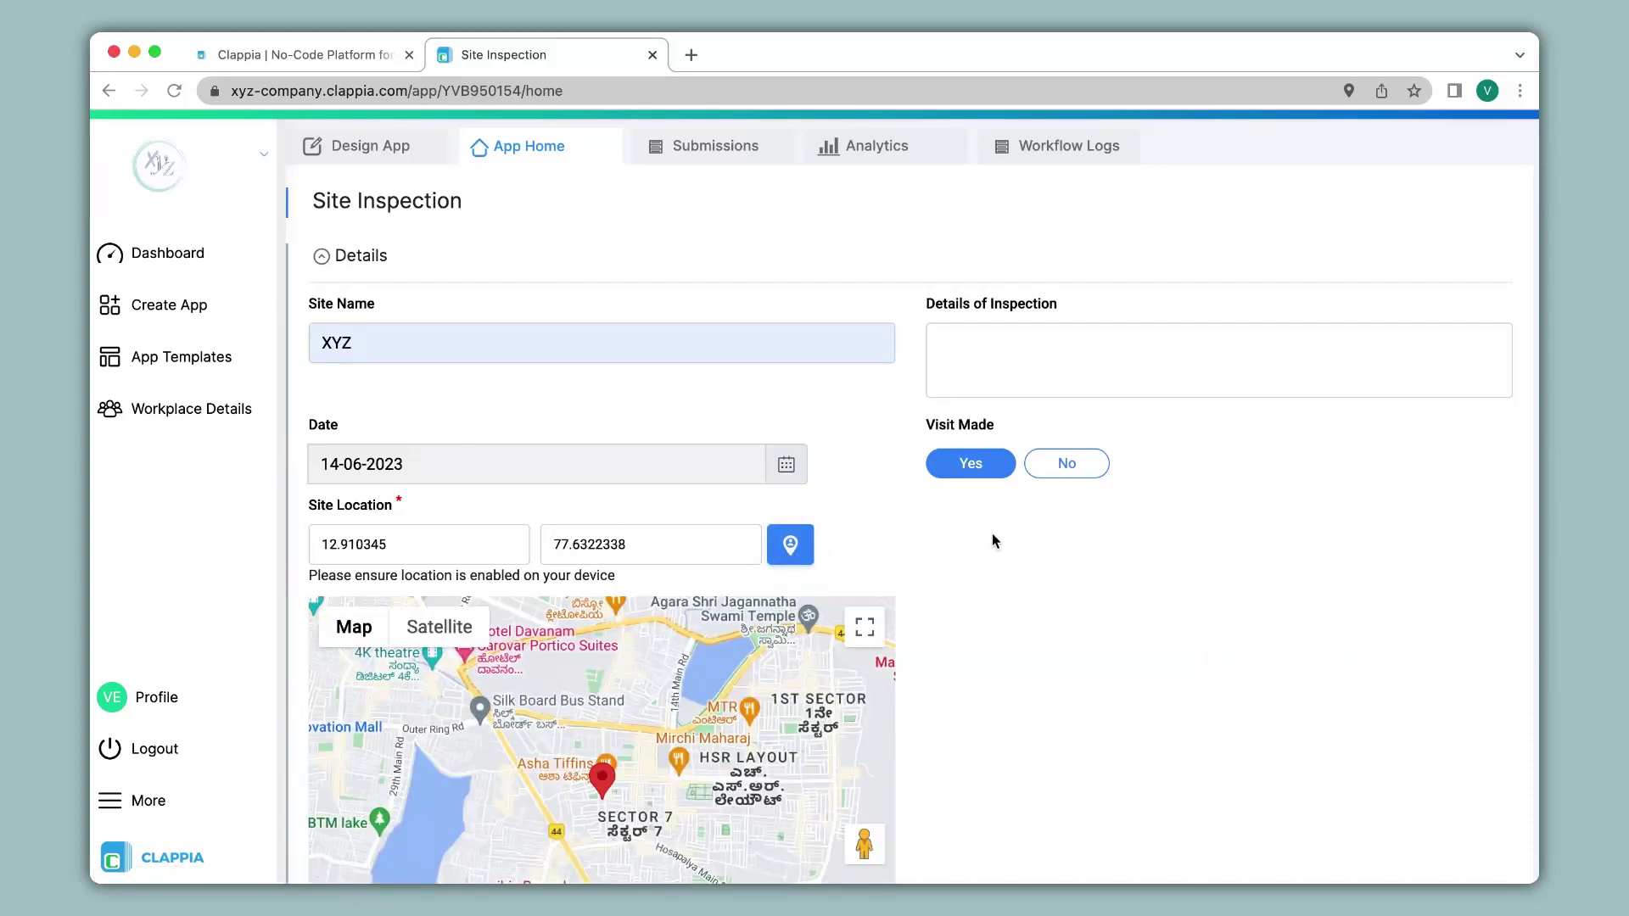
scroll(993, 538, "down", 4)
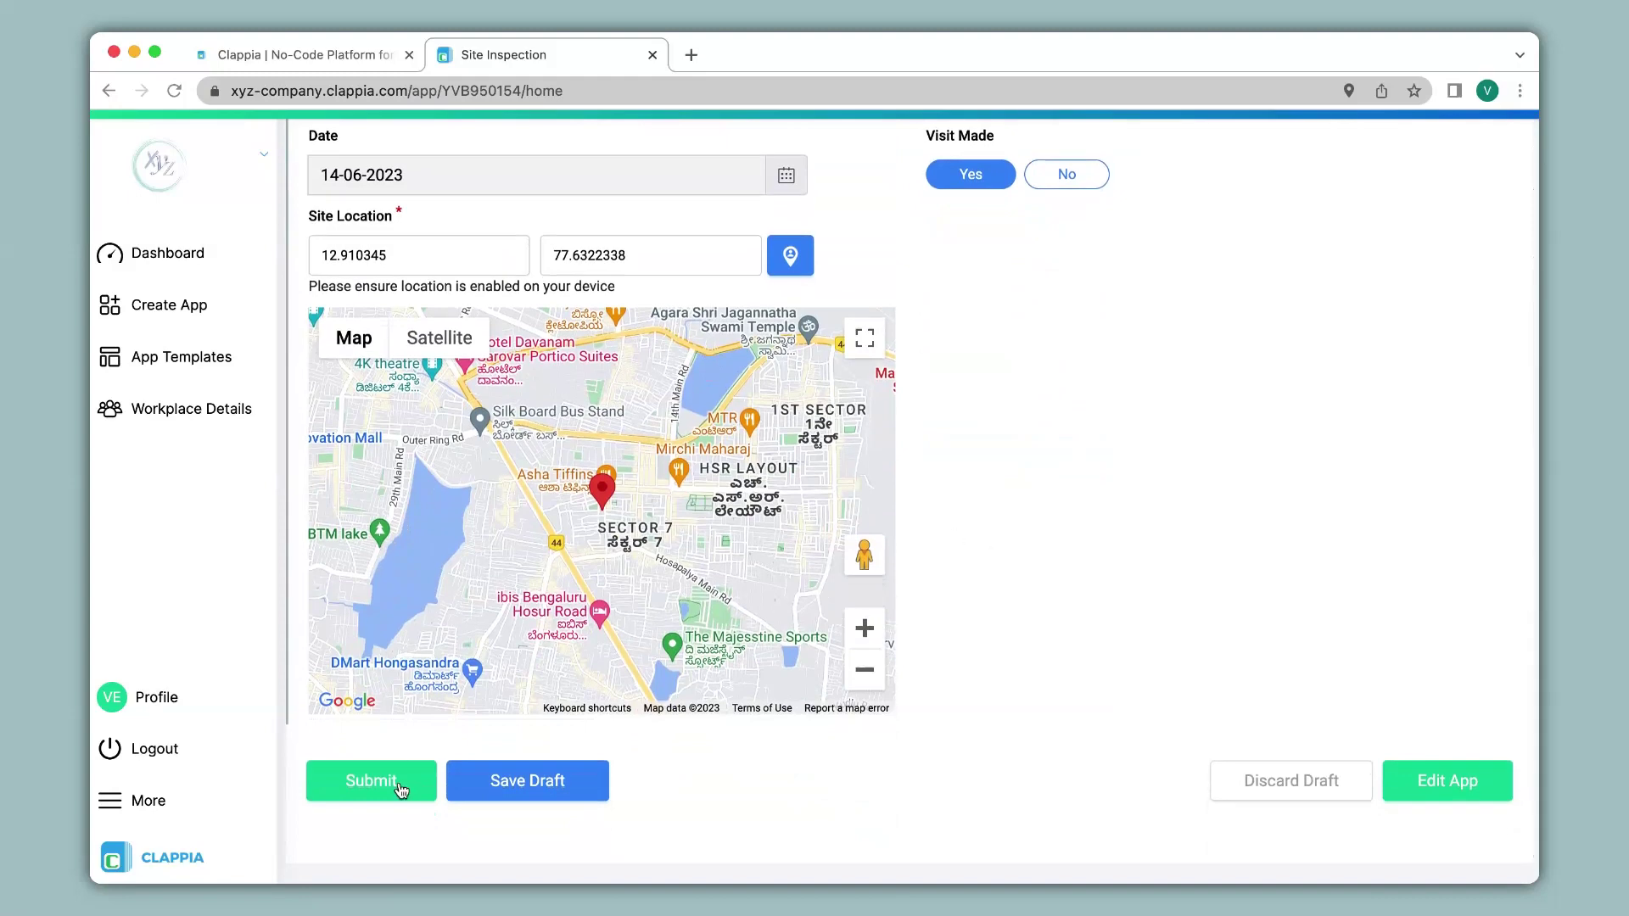
left_click(401, 782)
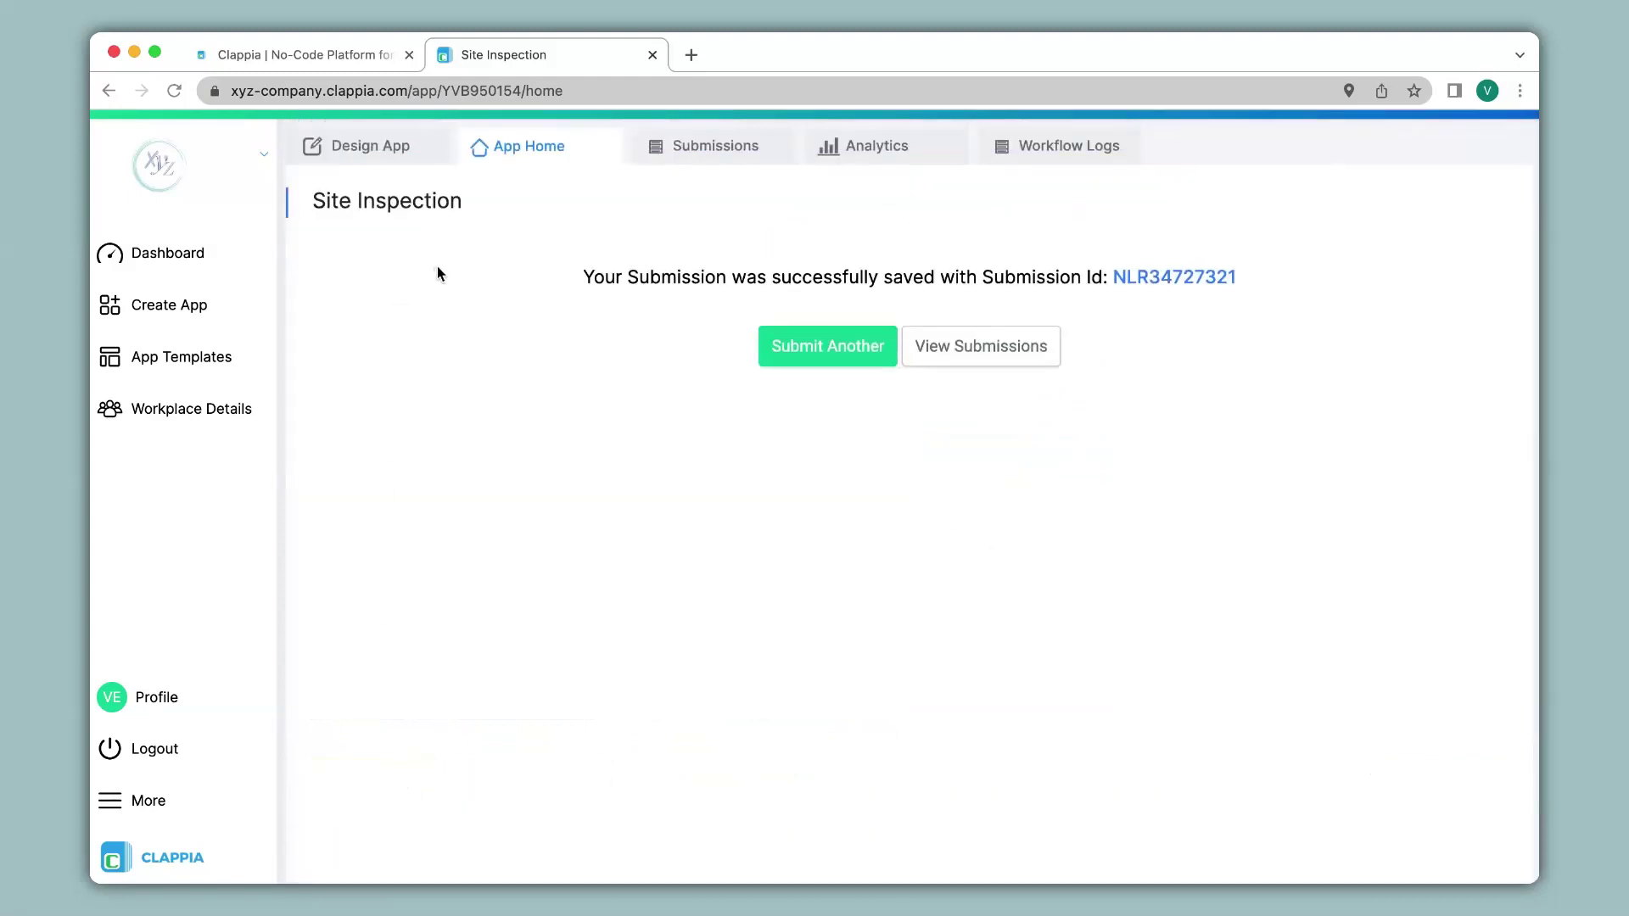
Open the XYZ submission and drag its location pin onto HSR Layout
left_click(715, 149)
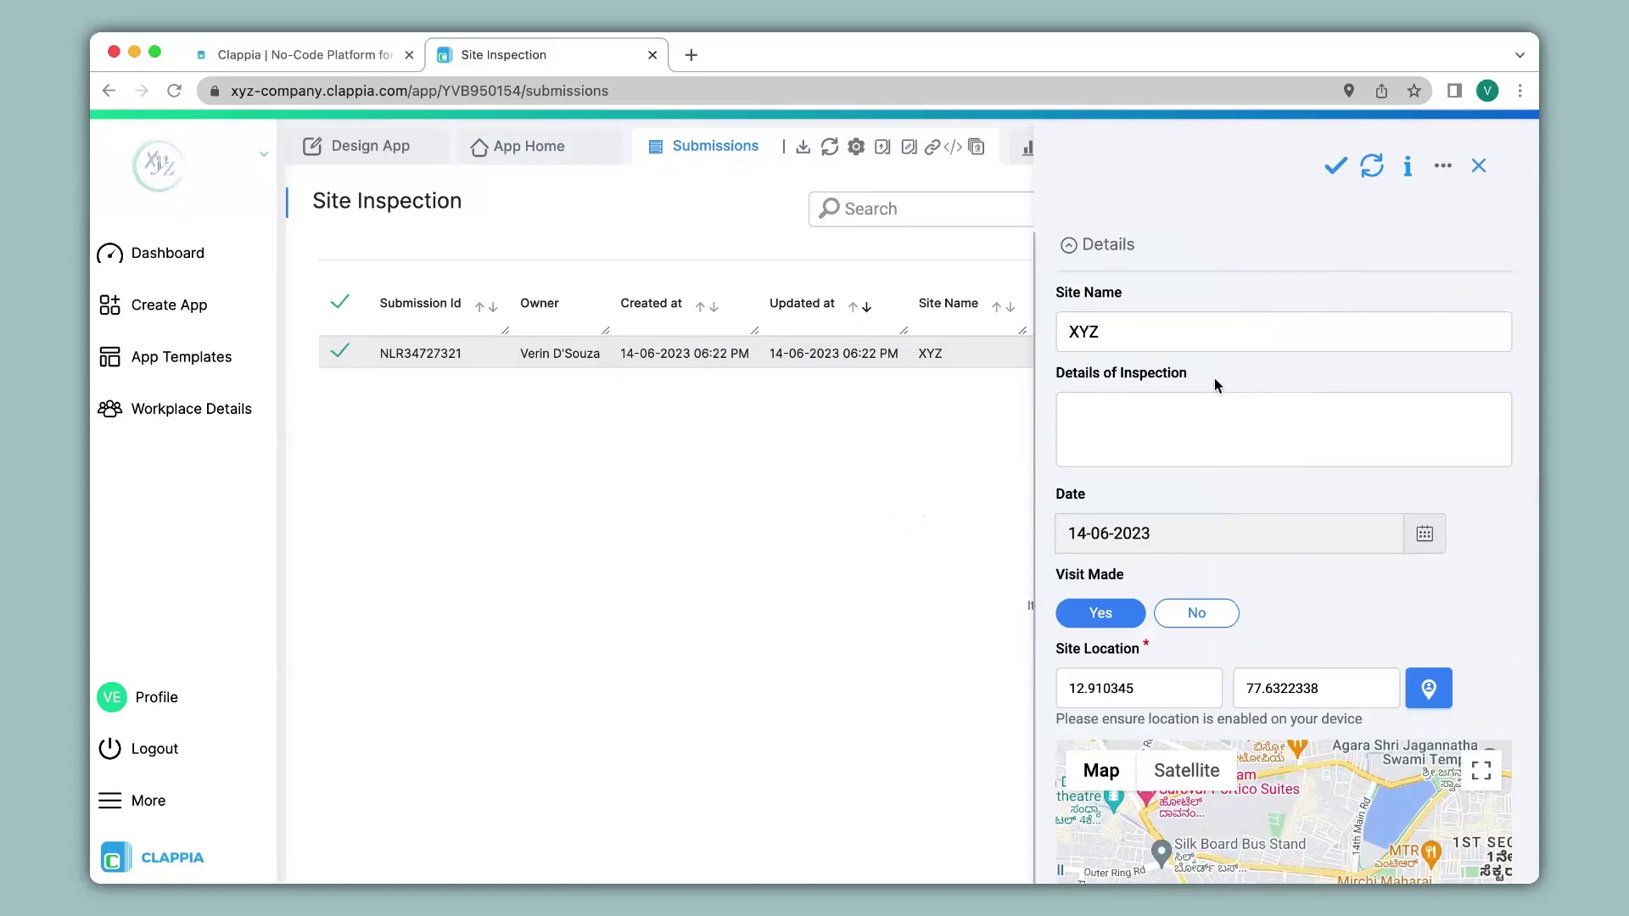
scroll(1214, 379, "down", 5)
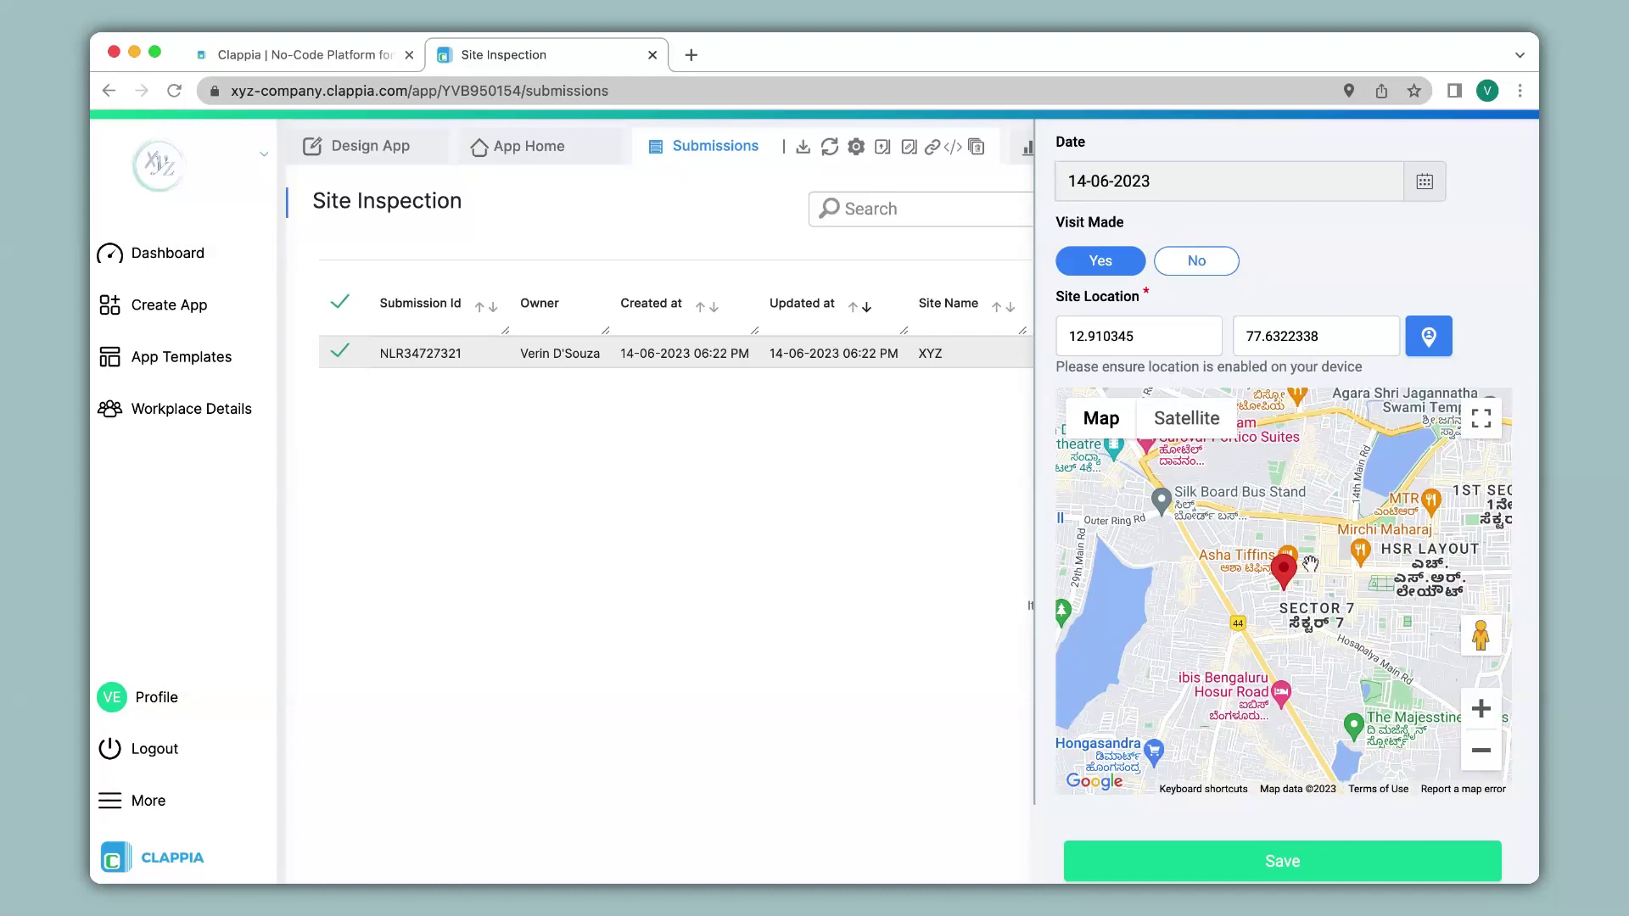
left_click_drag(1327, 592, 1358, 612)
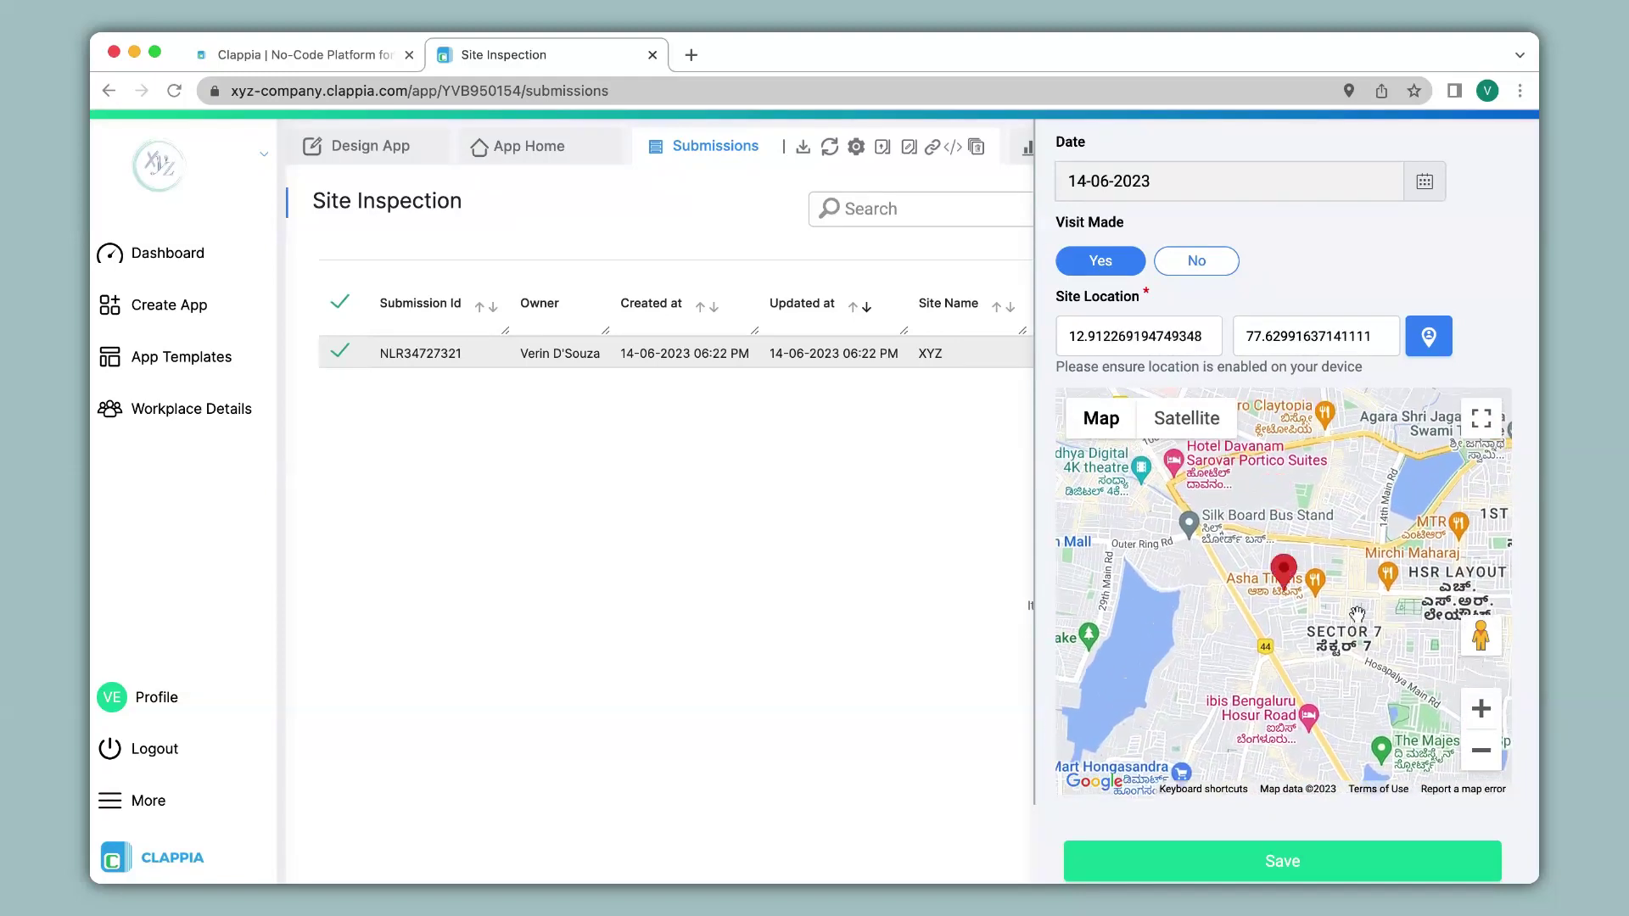
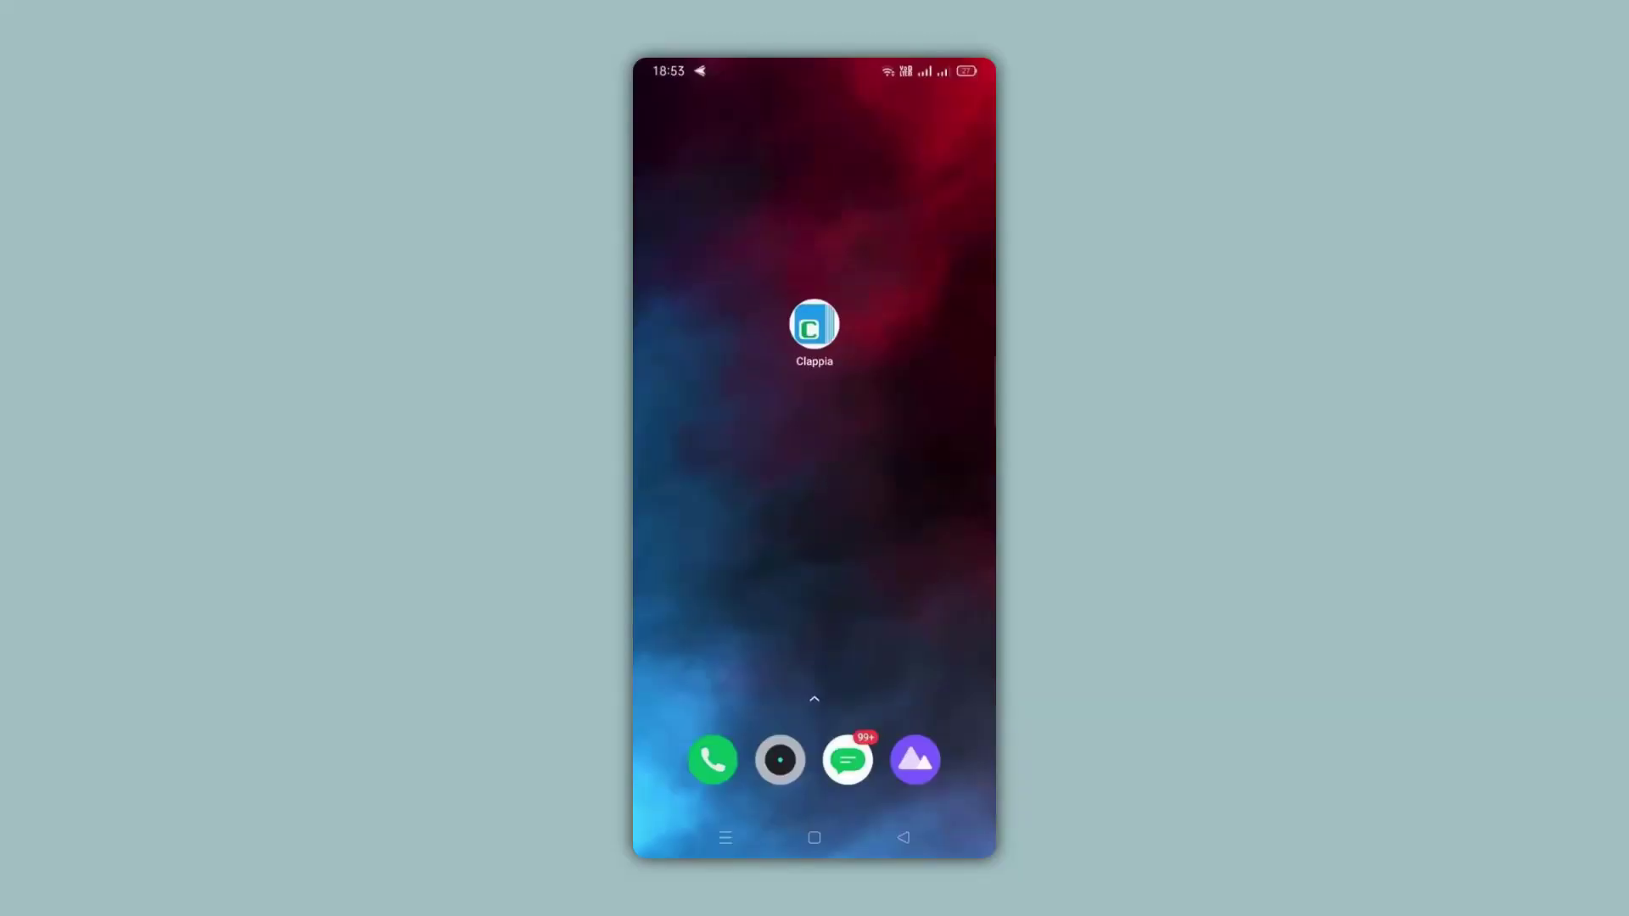
Launch Clappia and open the blank Site Inspection form dated 14-06-2023
left_click(843, 335)
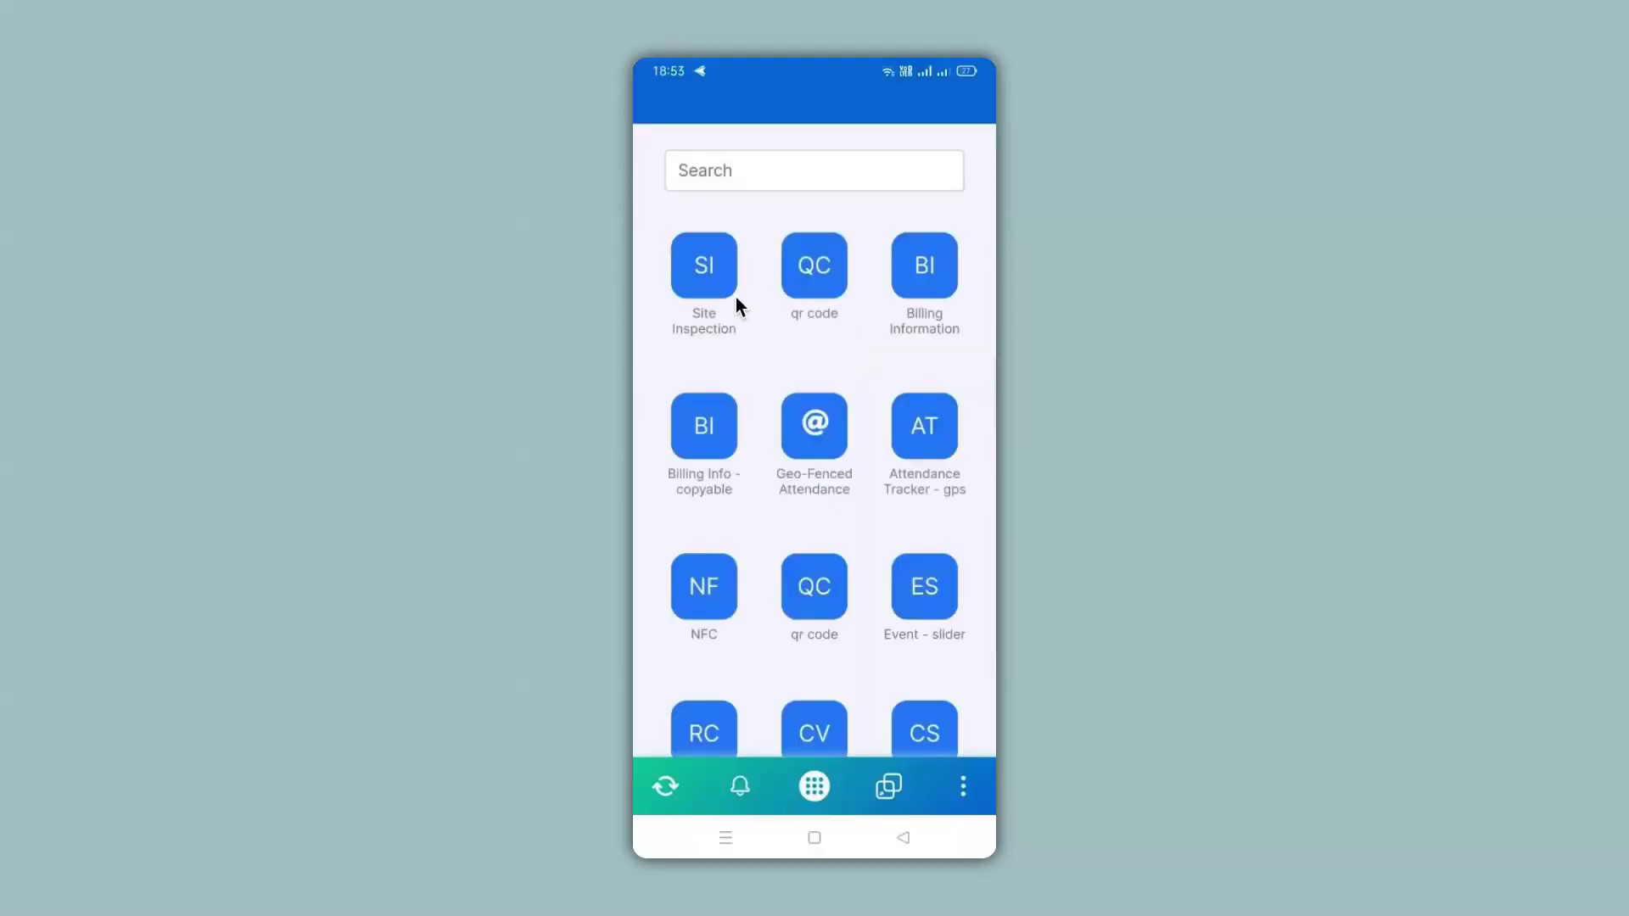
left_click(736, 297)
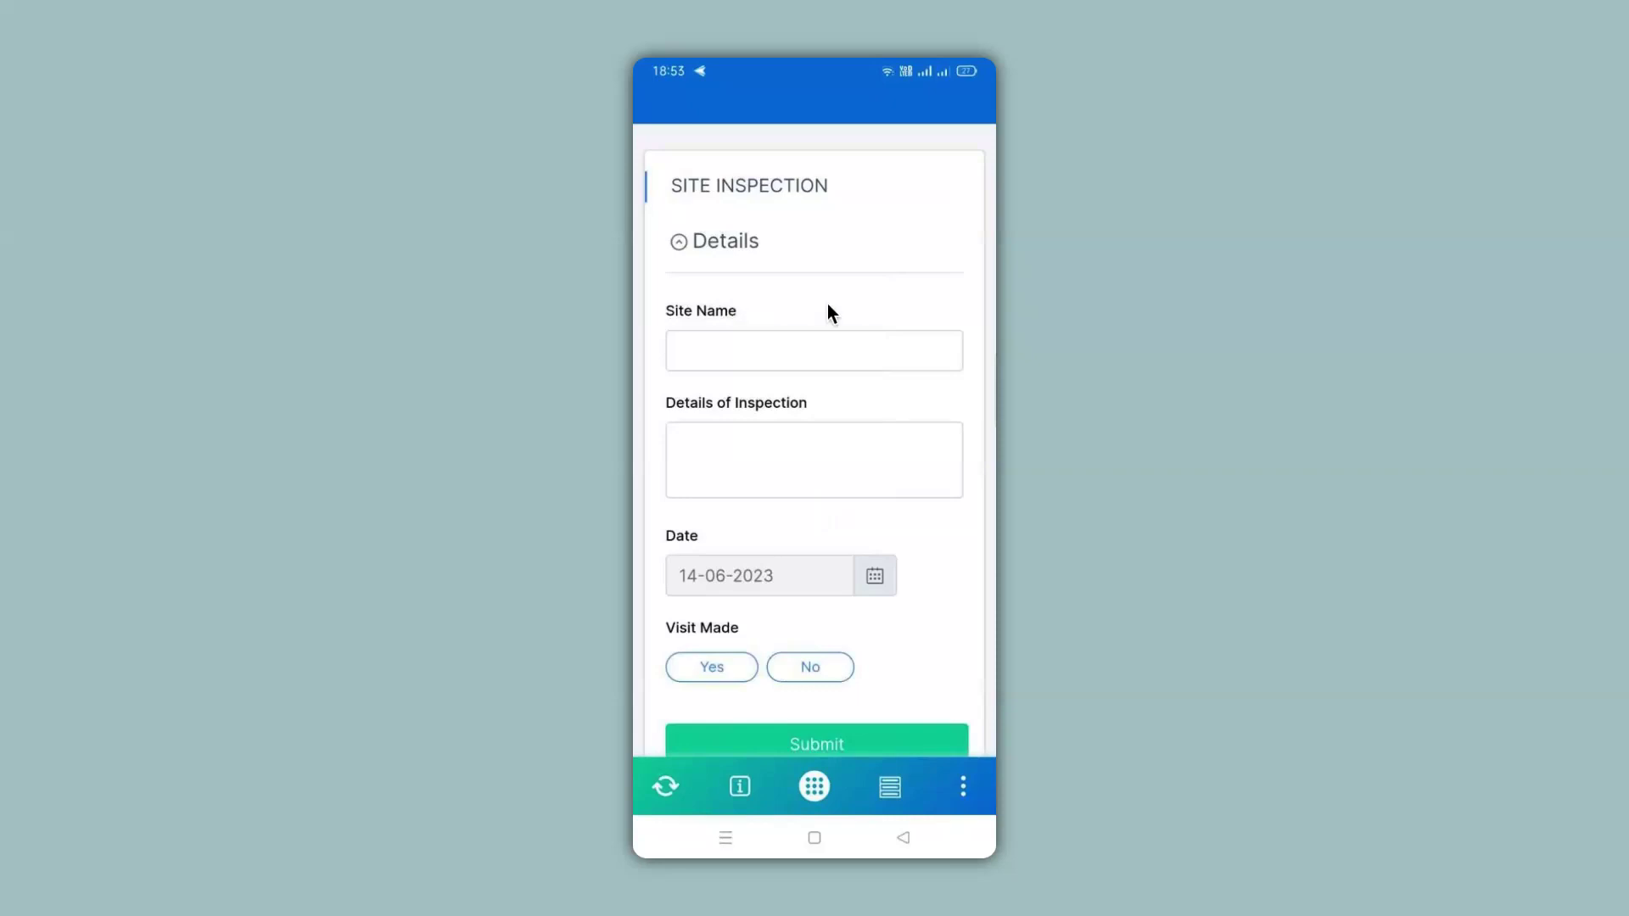
scroll(829, 305, "down", 3)
scroll(828, 305, "up", 2)
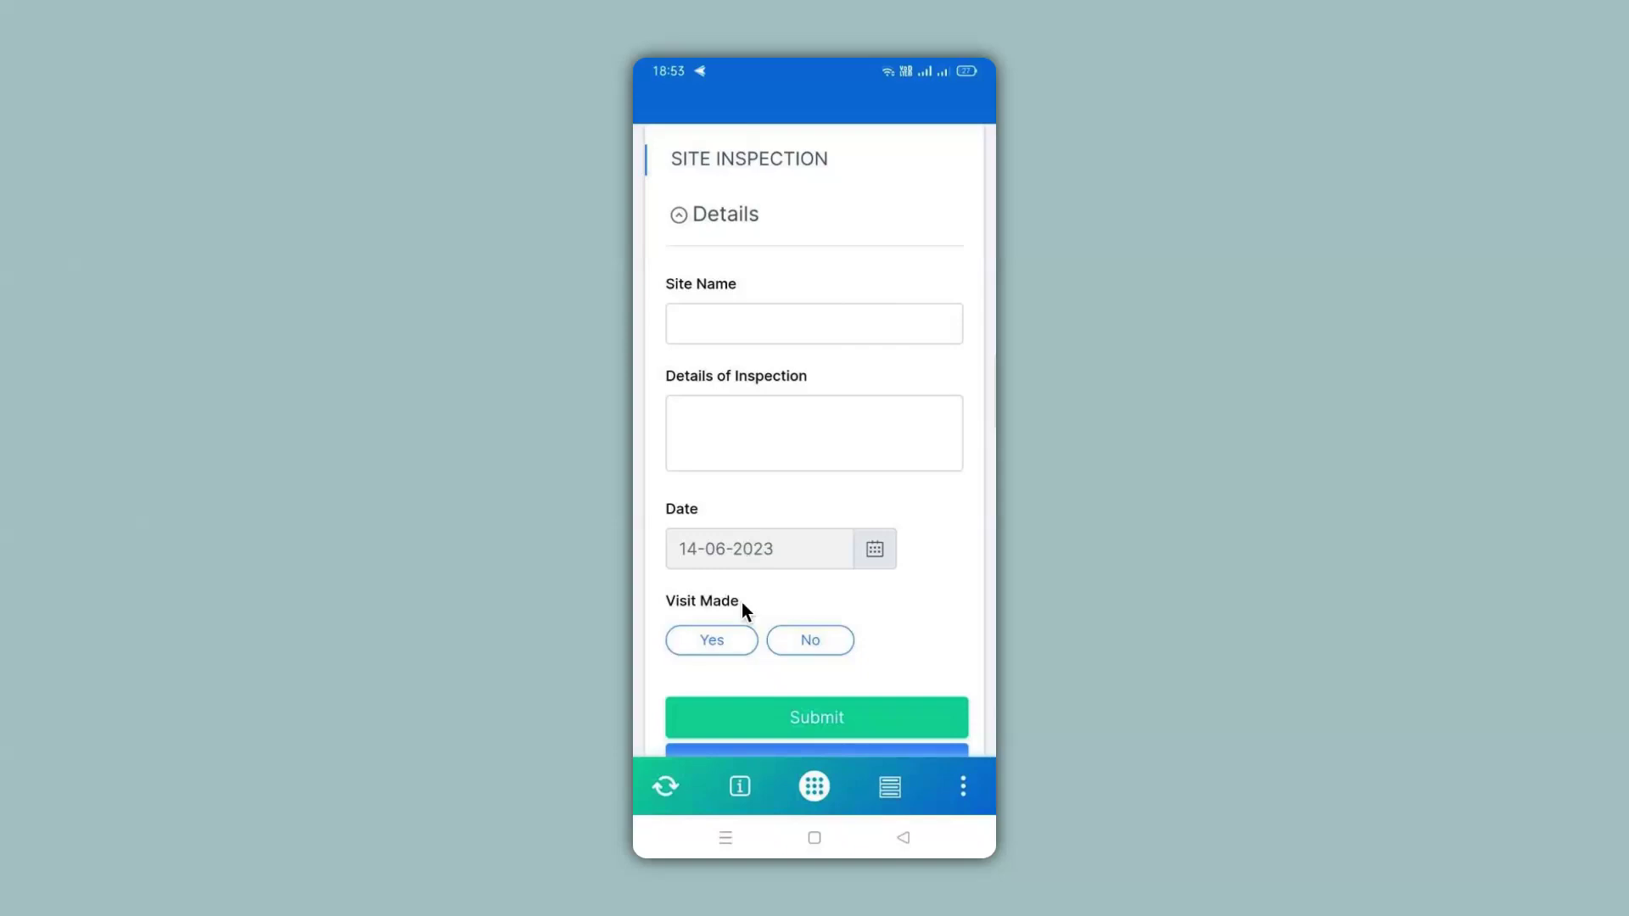
Mark Visit Made as Yes and capture Site Location as latitude 12.91036, longitude 77.63225
left_click(739, 632)
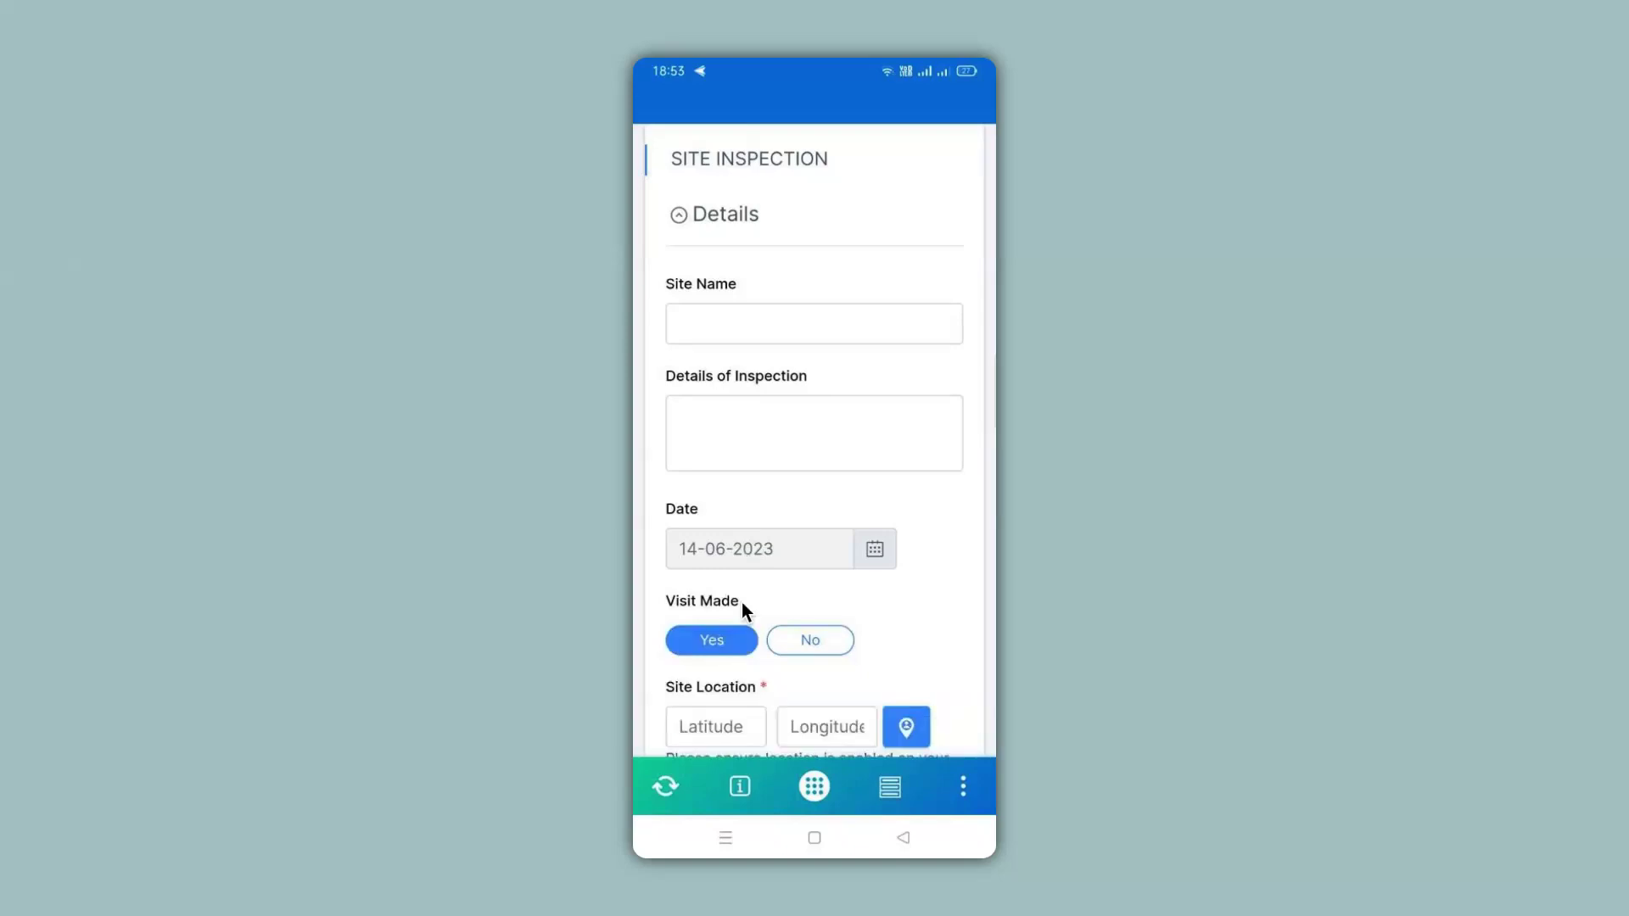
scroll(742, 603, "down", 2)
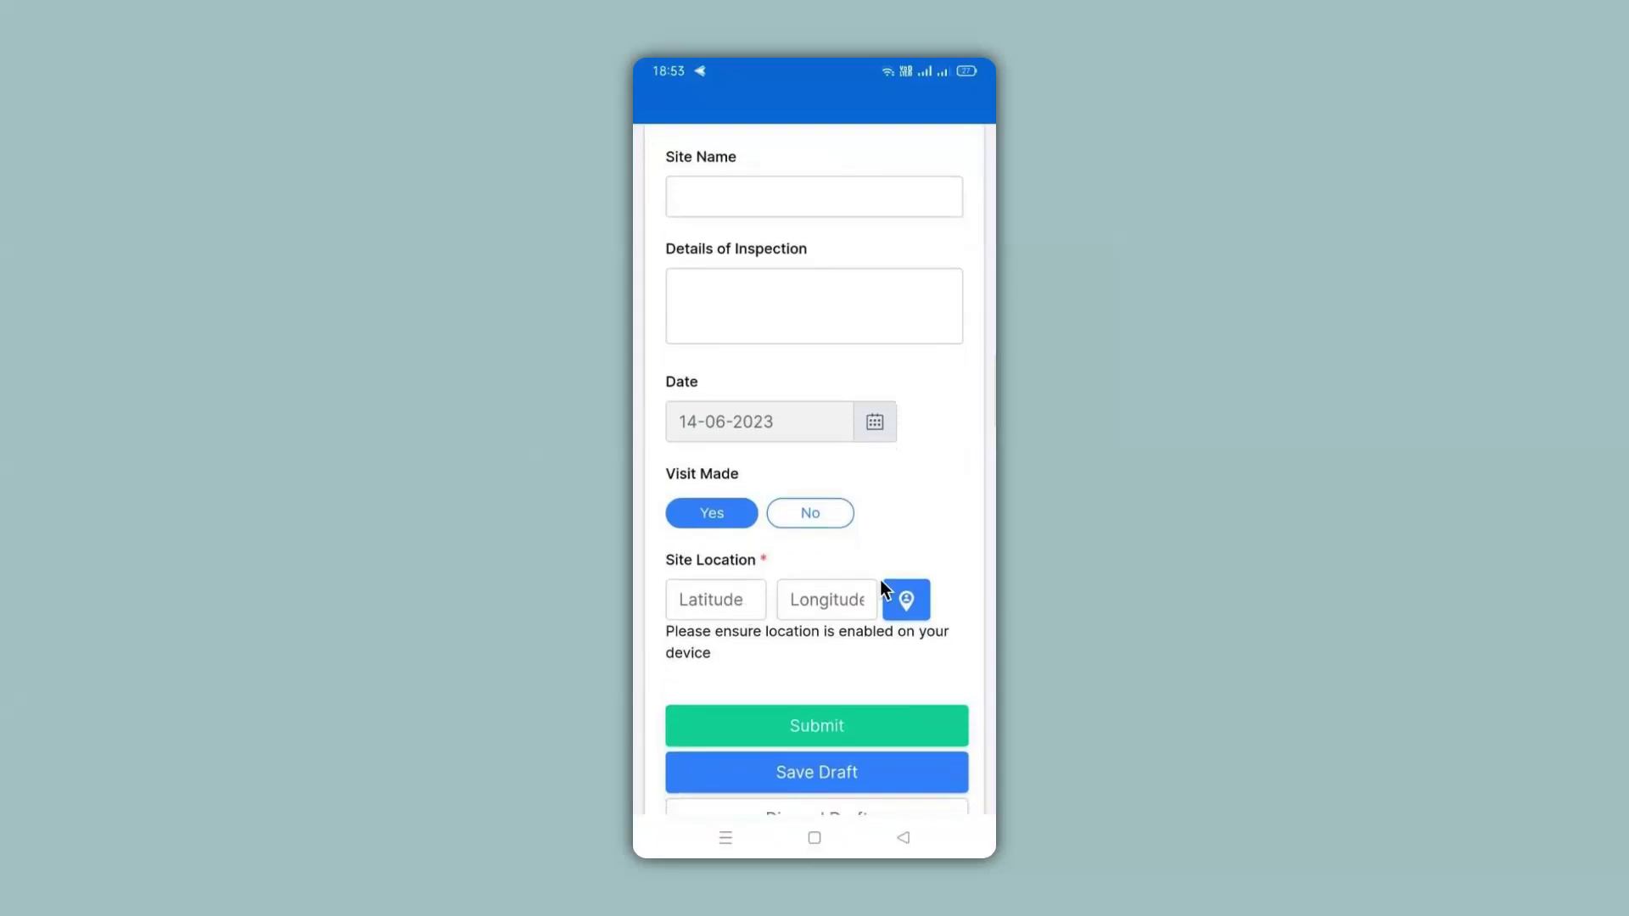
left_click(906, 600)
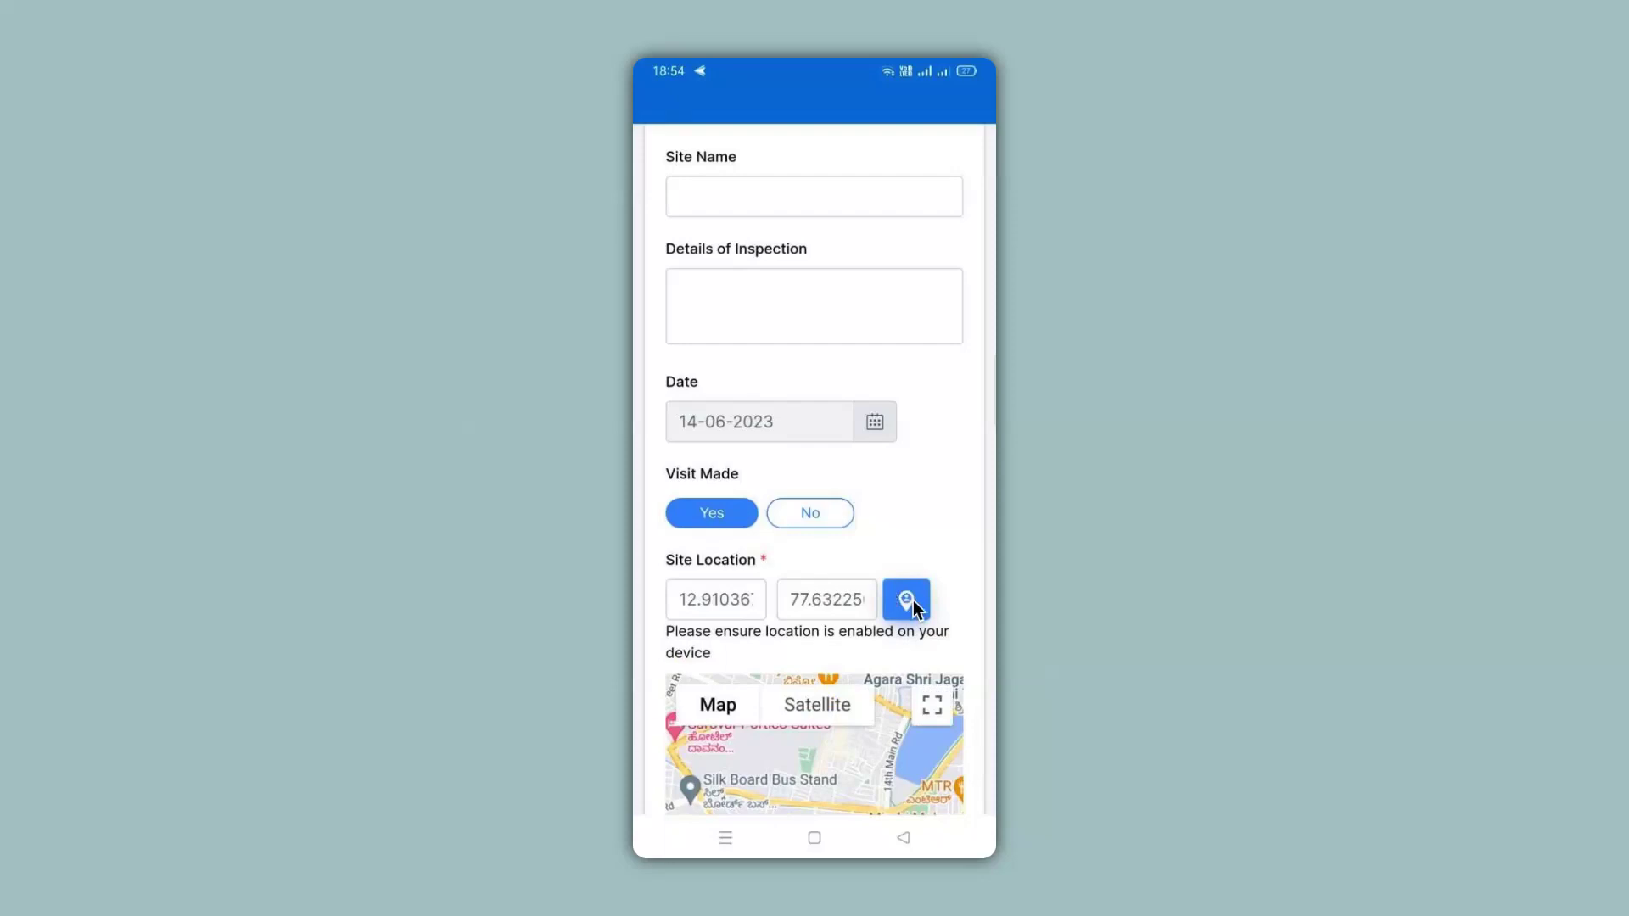
scroll(914, 607, "down", 5)
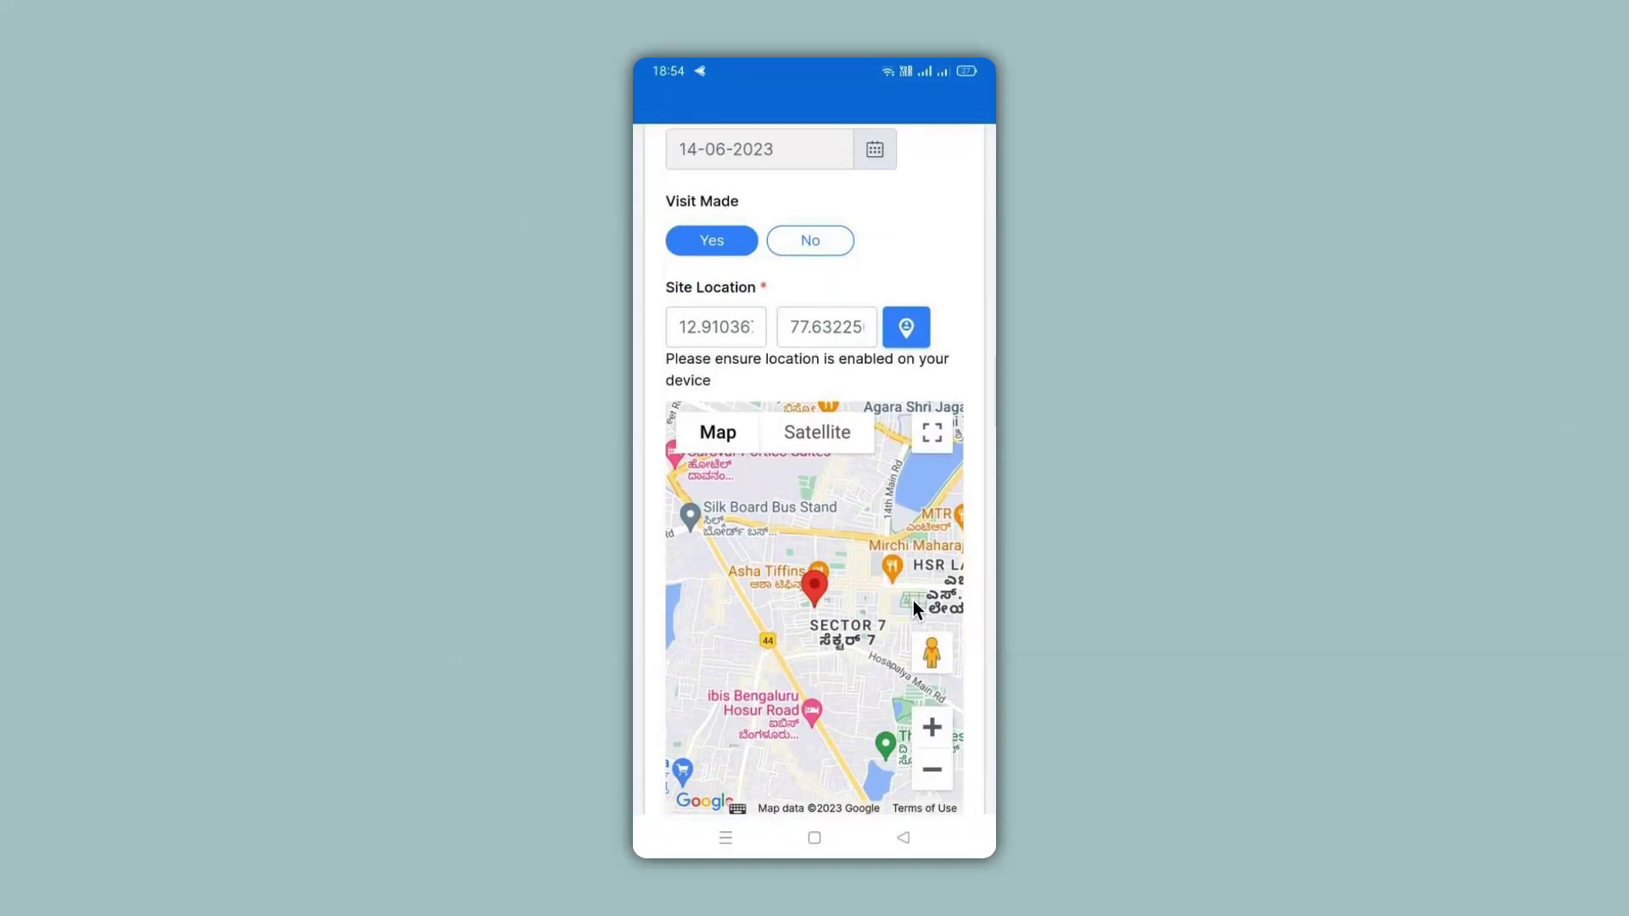
scroll(913, 599, "up", 6)
Enter 'ABC' as the Site Name and submit the inspection form
left_click(873, 270)
type("ABC")
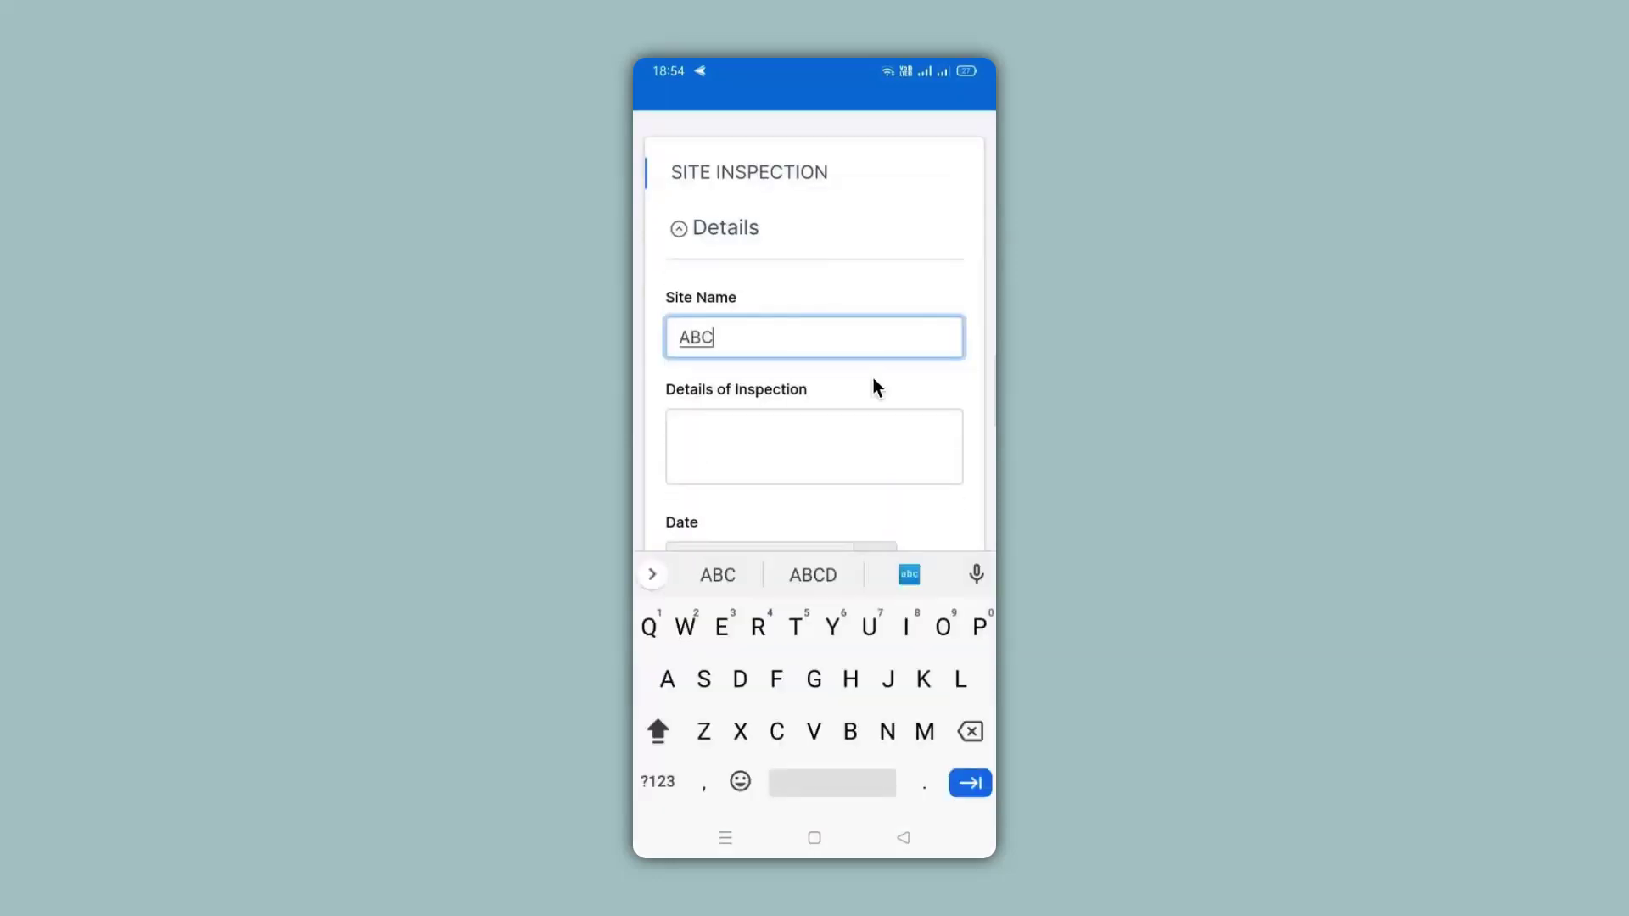
key("Escape")
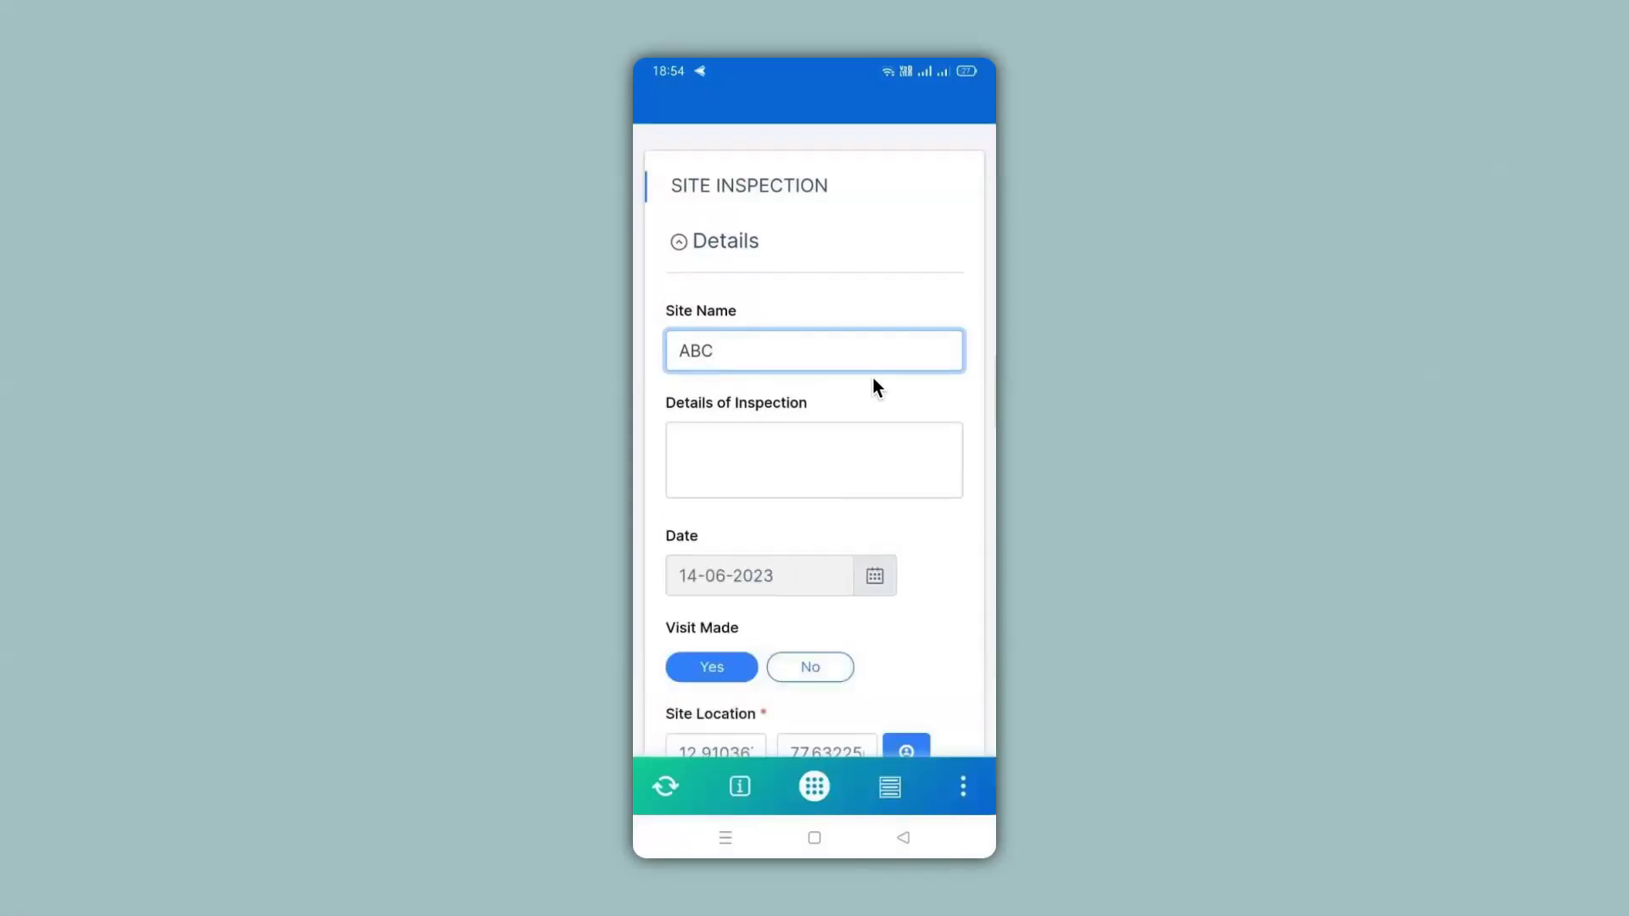
scroll(908, 652, "down", 5)
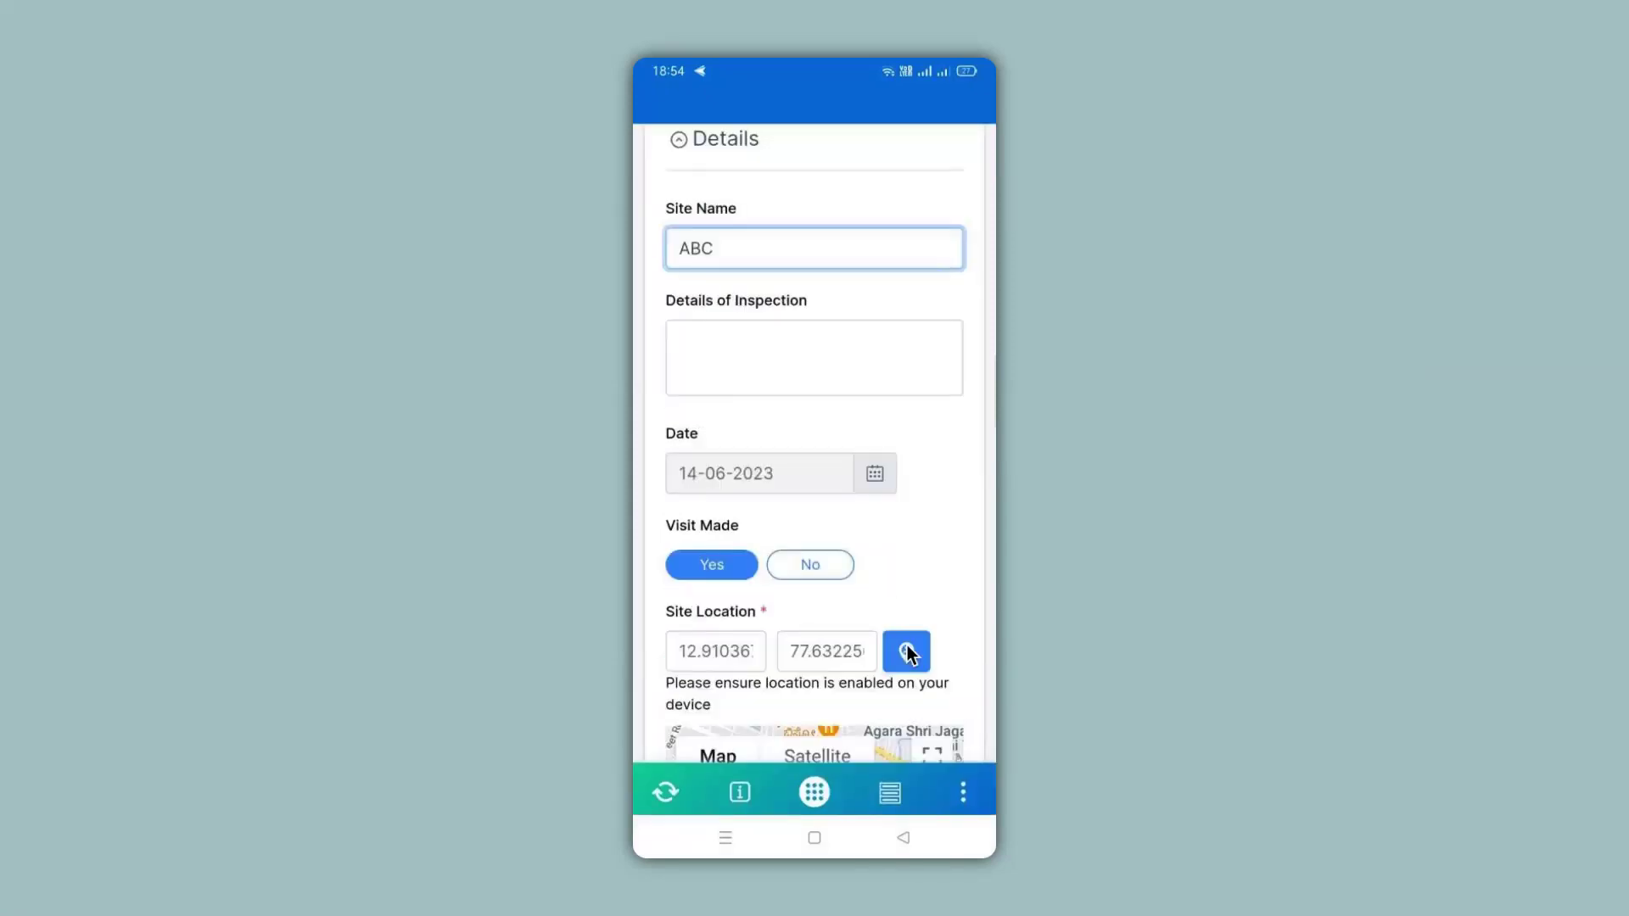
scroll(908, 648, "down", 4)
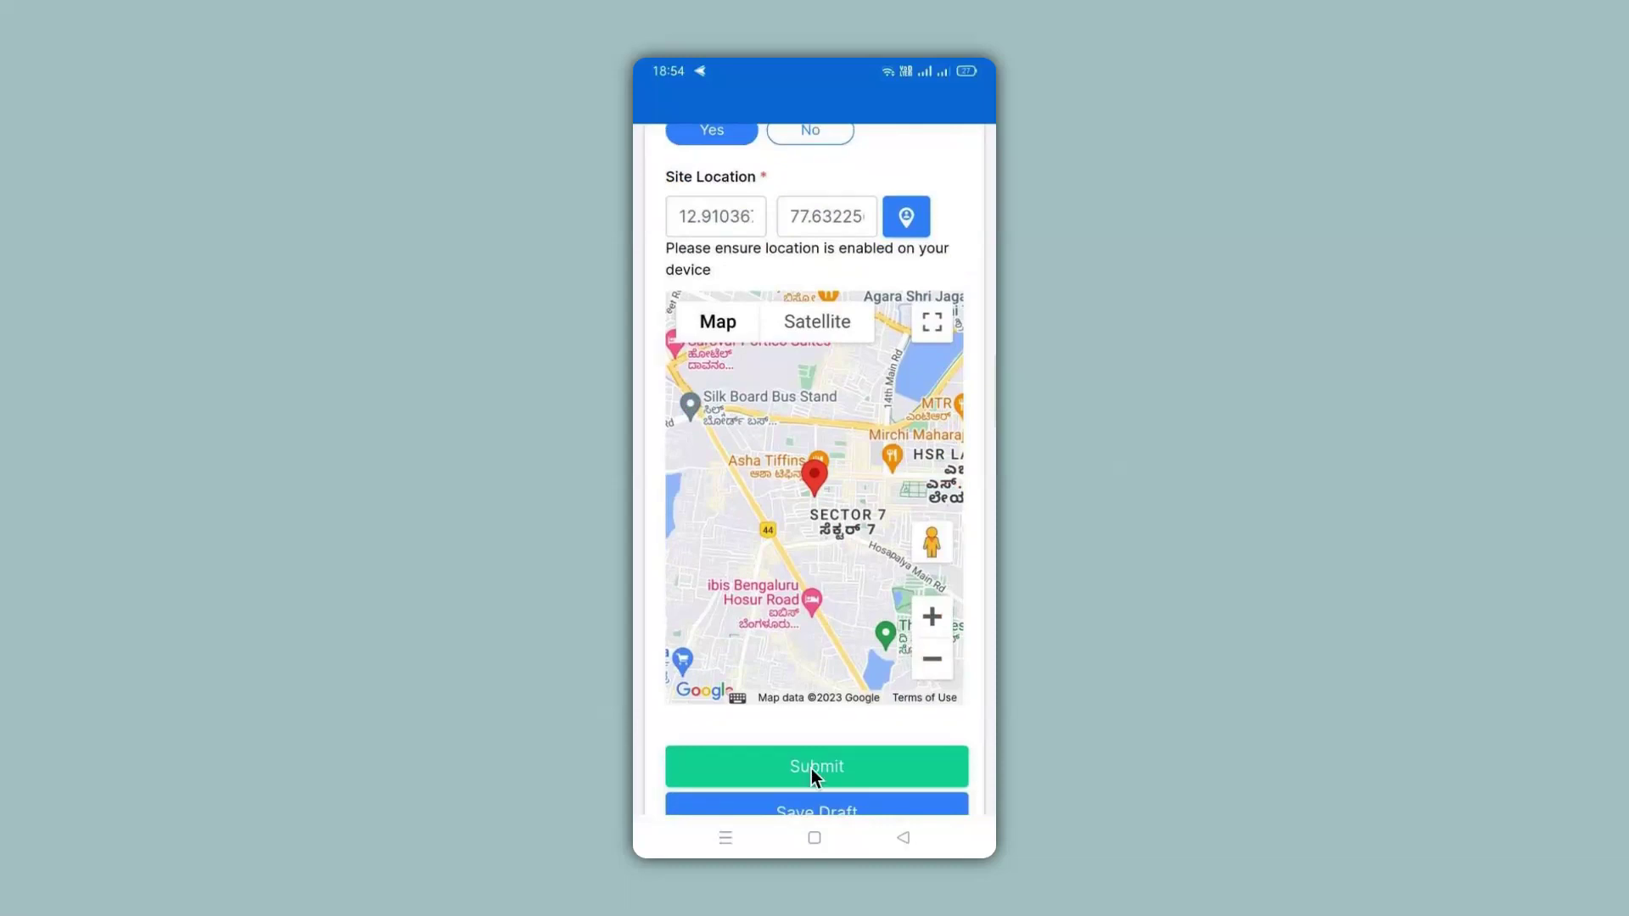
left_click(811, 770)
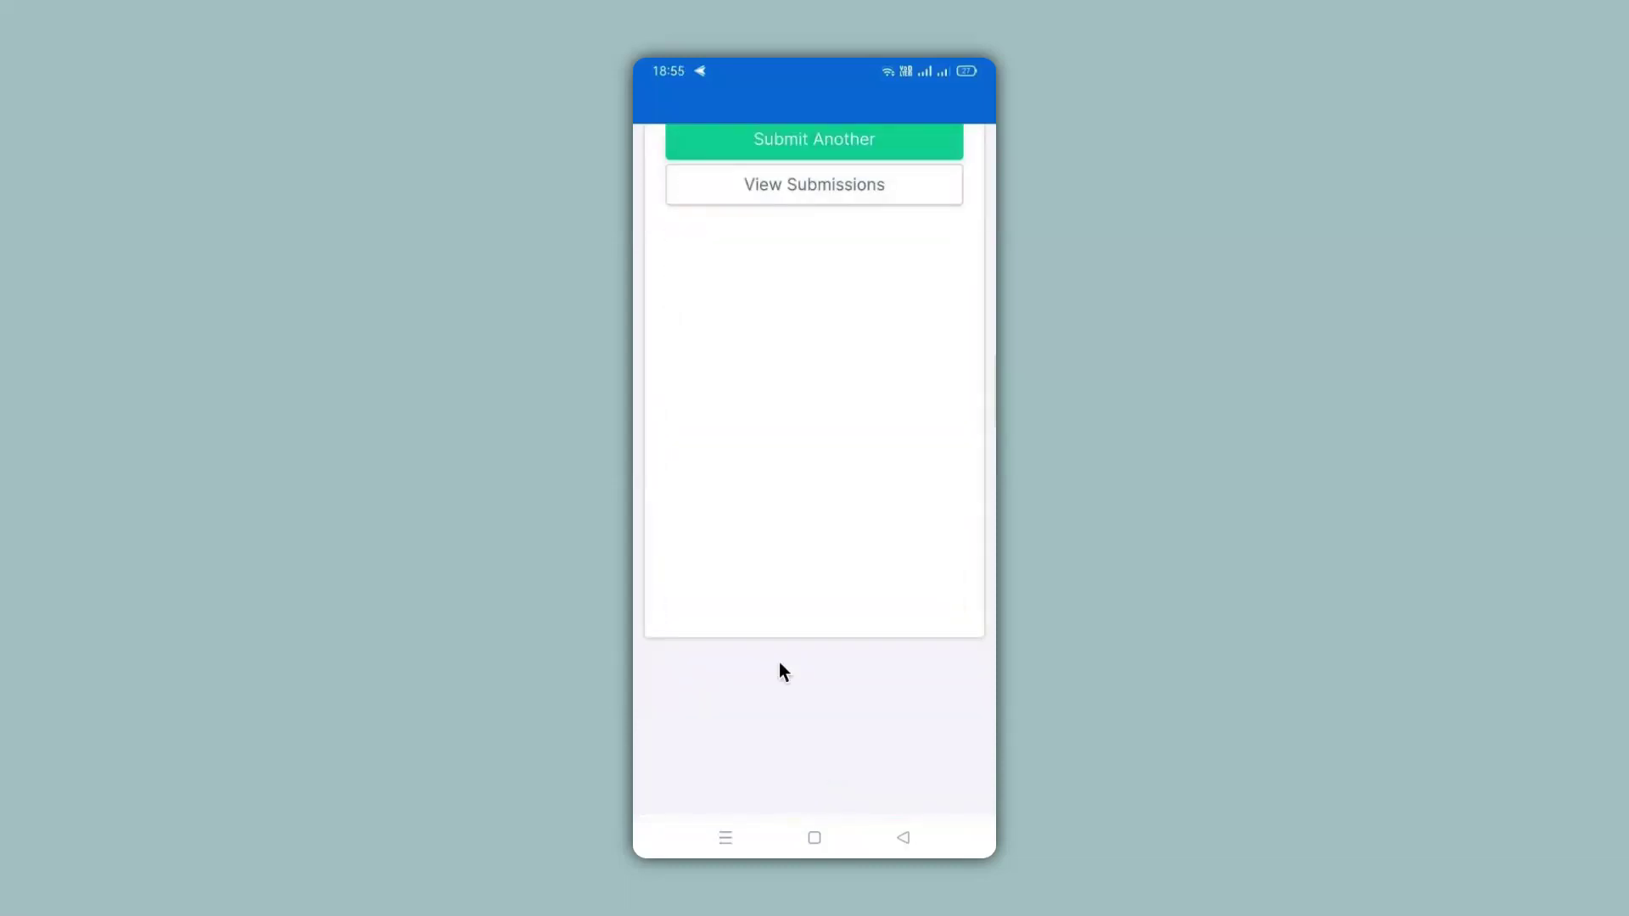
Go to View Submissions and open the new ABC entry listed above XYZ
left_click(812, 212)
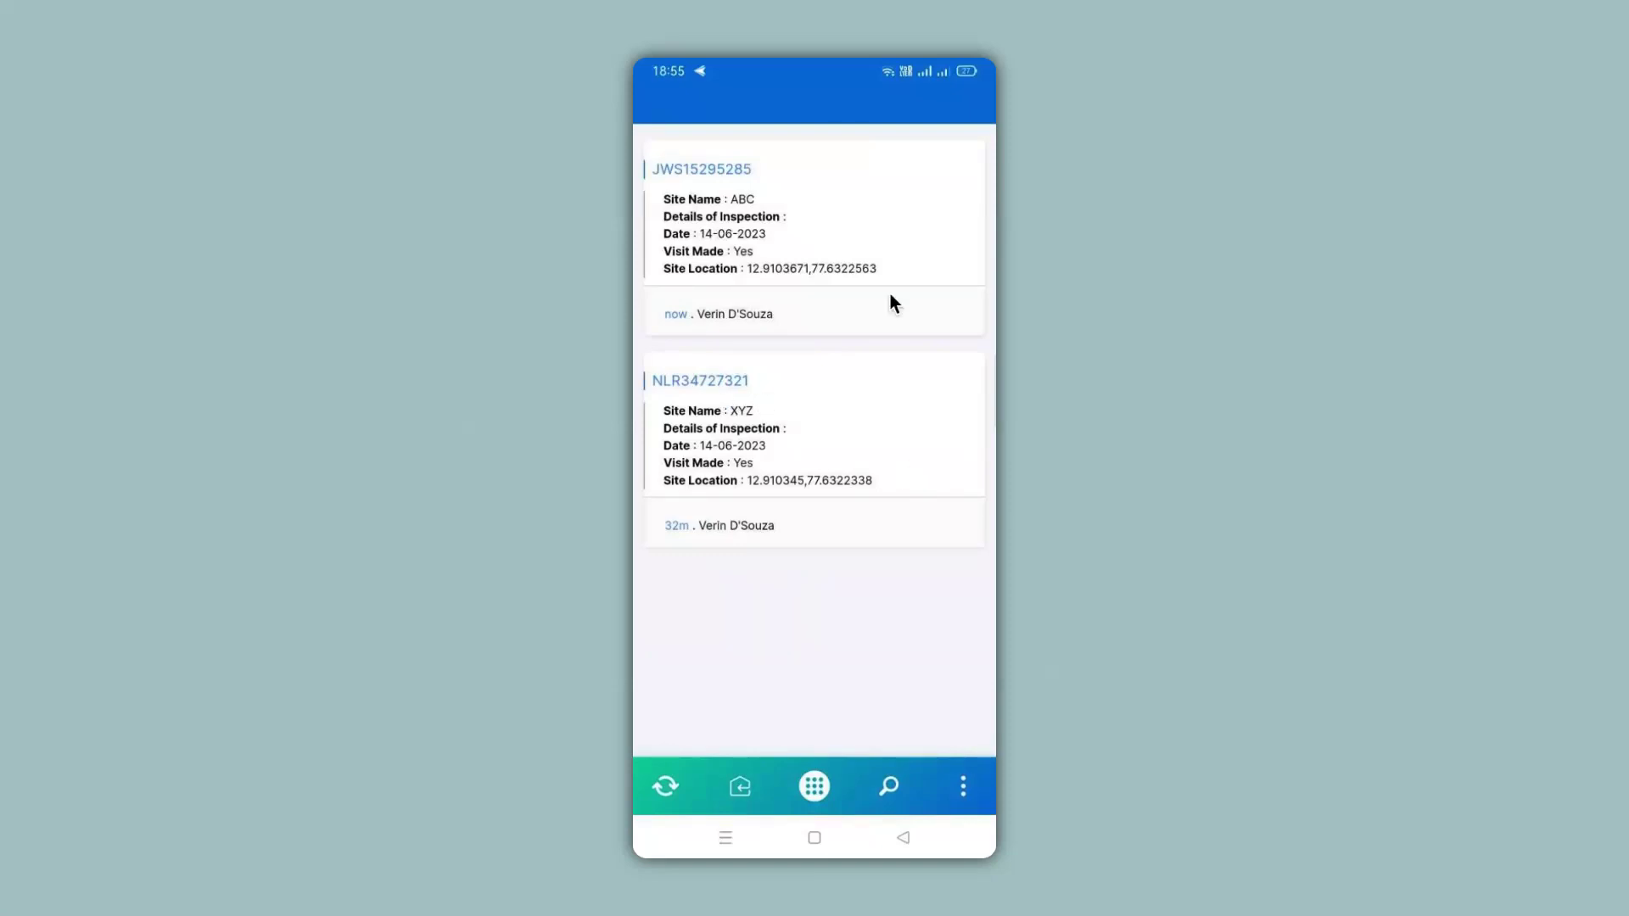
left_click(794, 231)
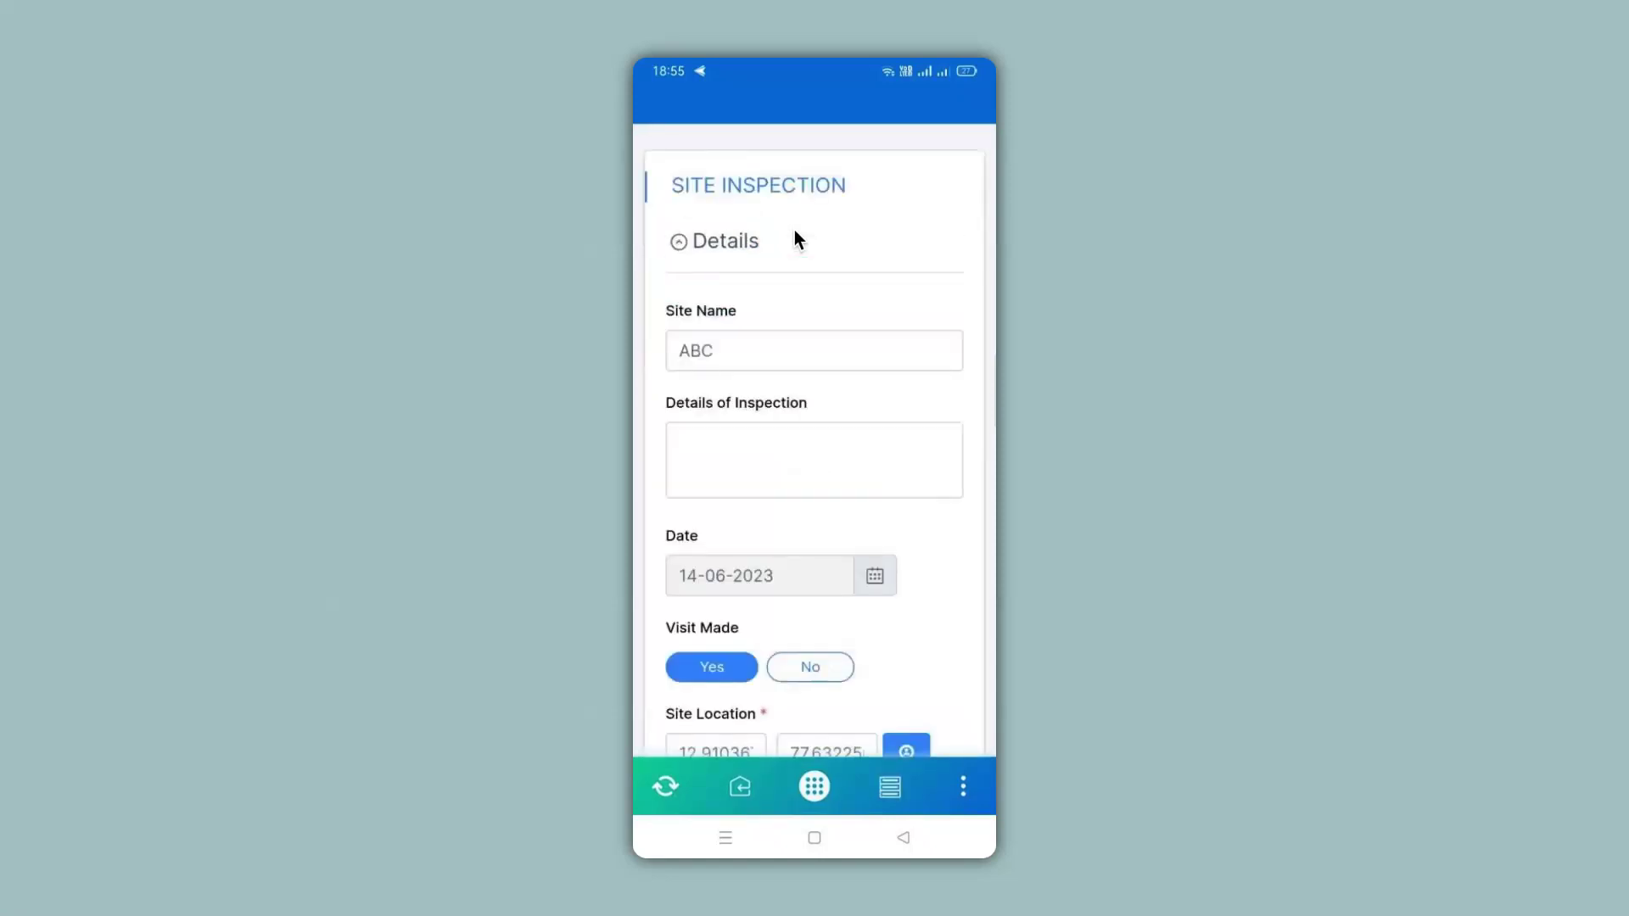
Review the ABC submission's fields and map, then switch to the web dashboard's Design App view
scroll(794, 231, "down", 5)
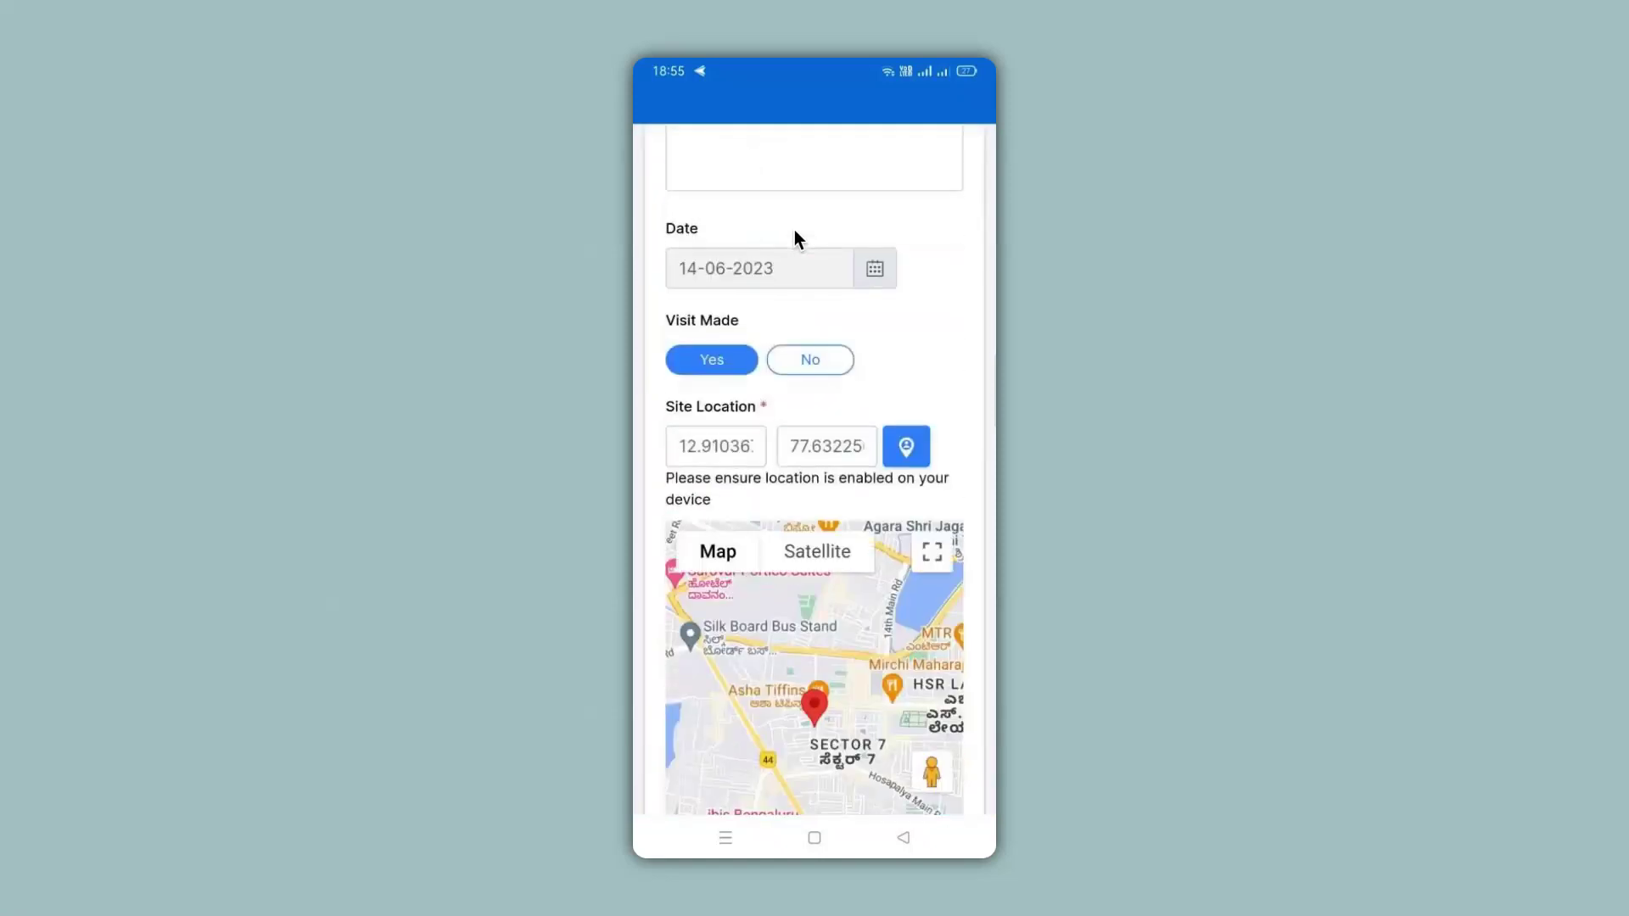
scroll(795, 231, "down", 5)
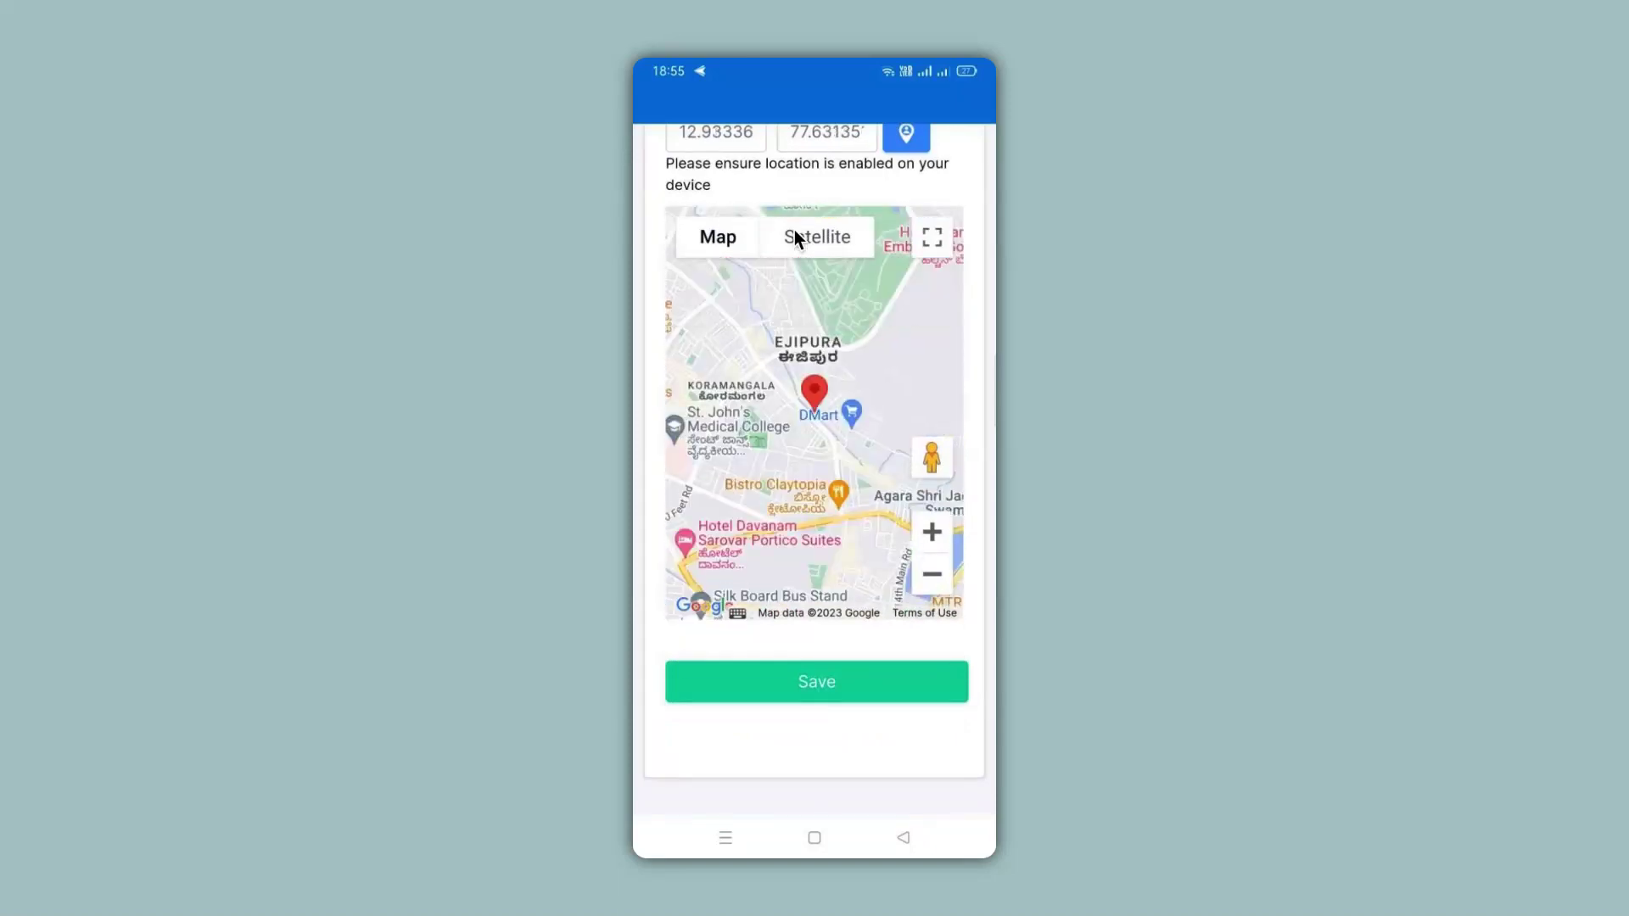
scroll(794, 231, "up", 7)
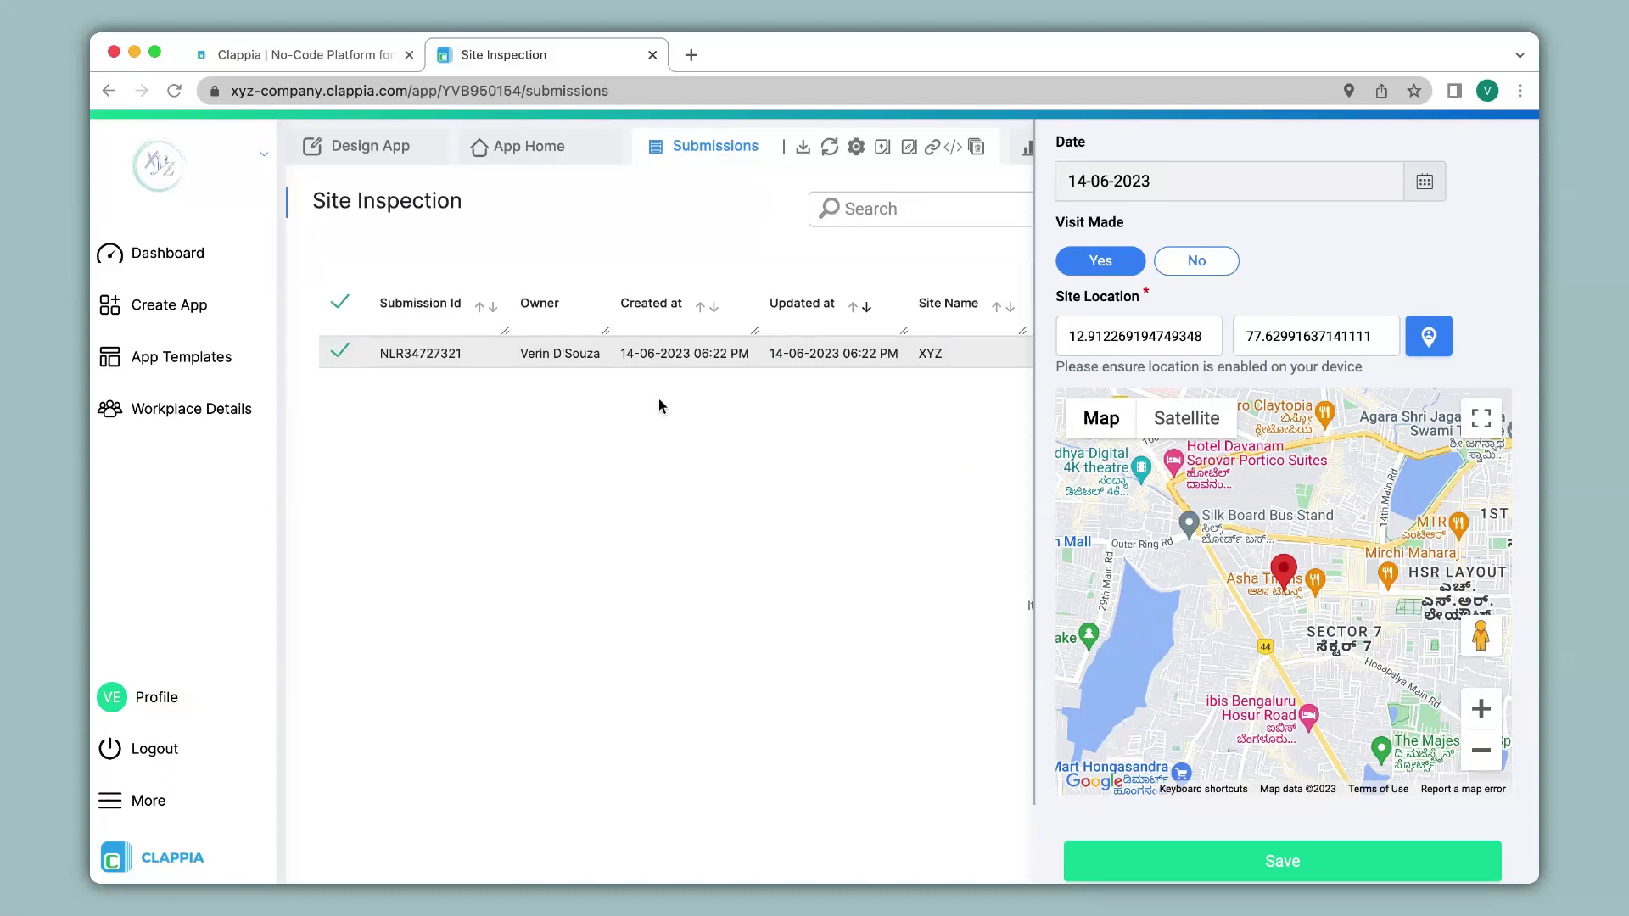
left_click(366, 148)
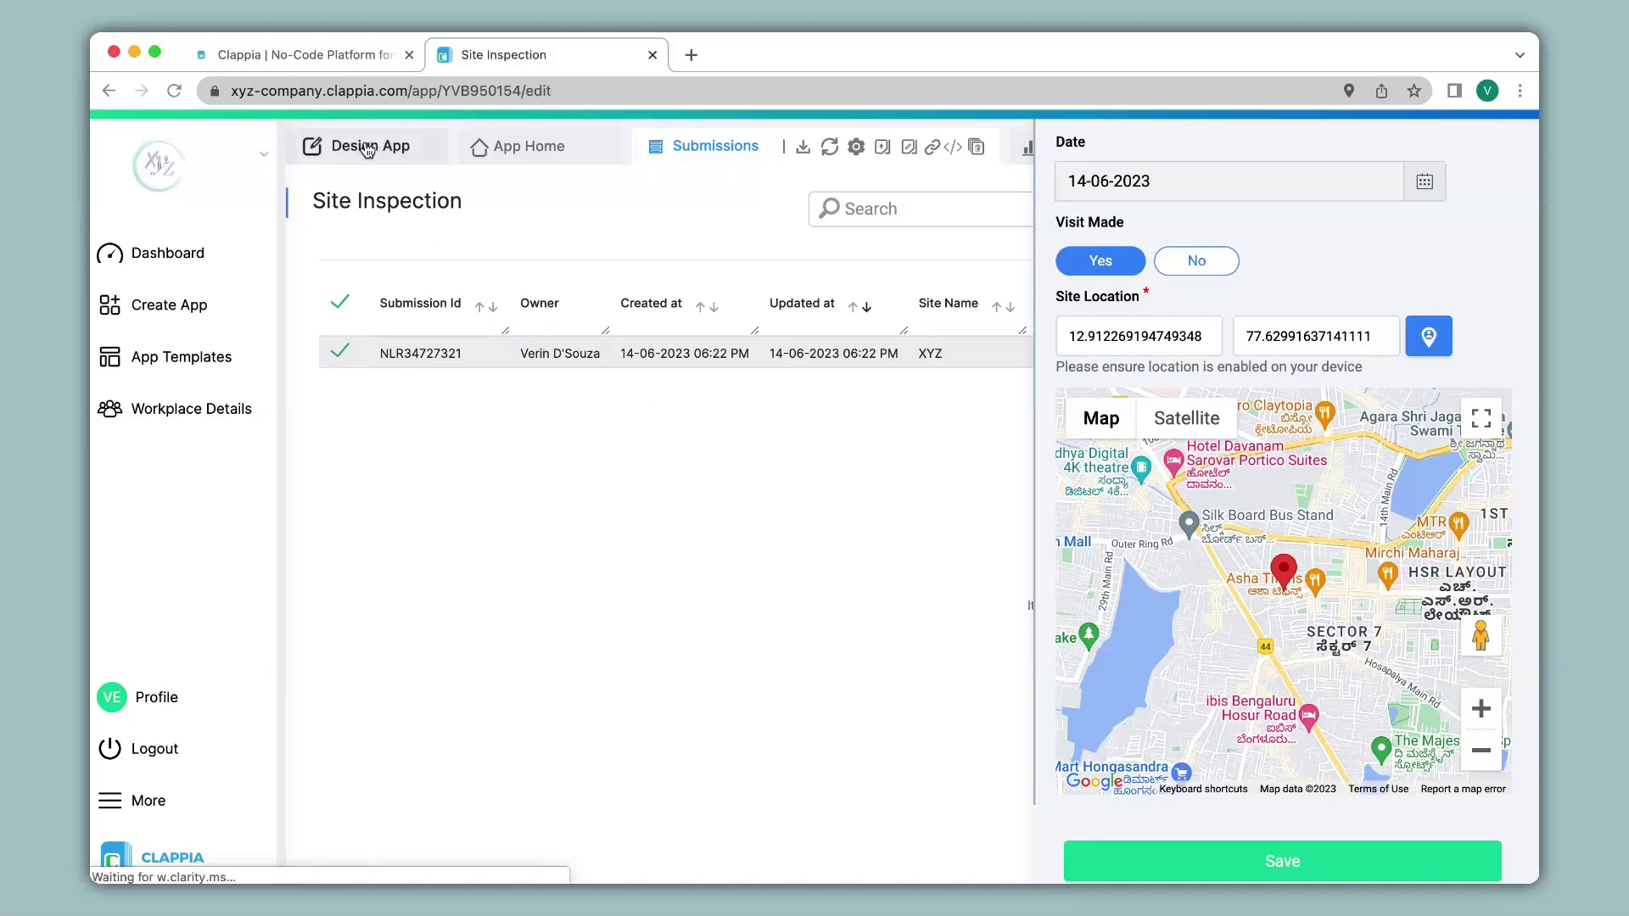